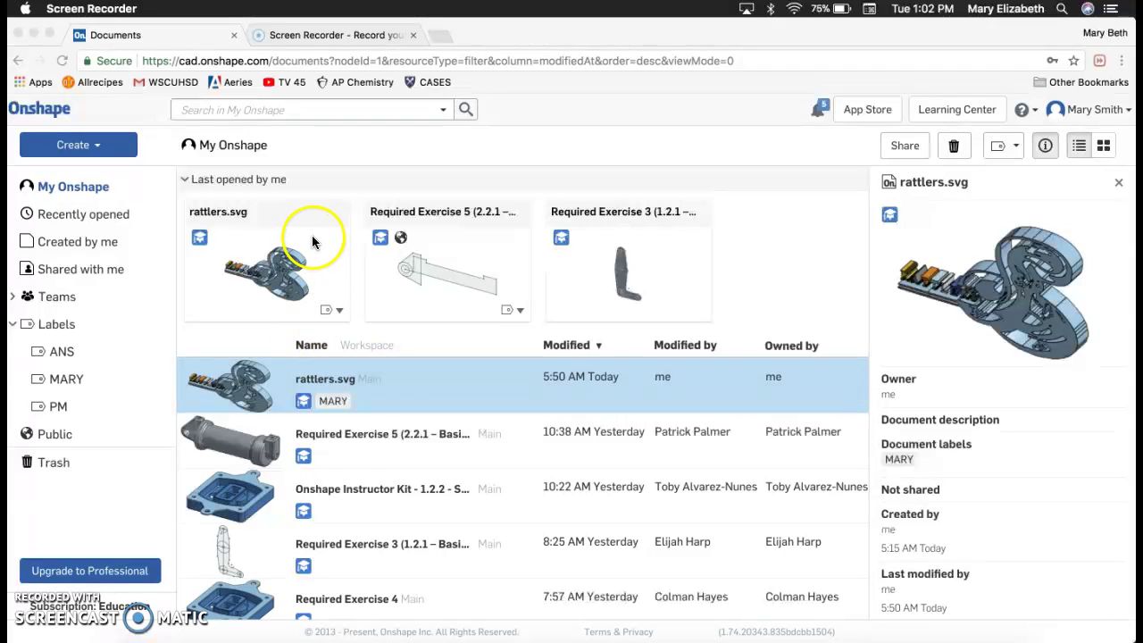
# - Create a new blank Onshape document named 'vector extrude'
pyautogui.click(68, 149)
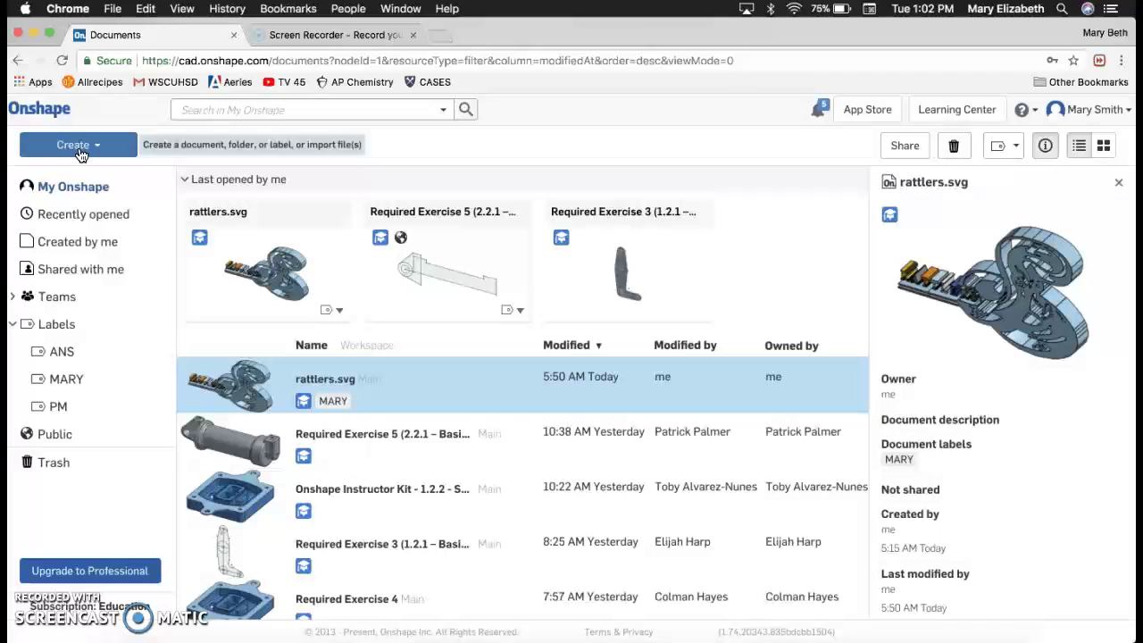
pyautogui.click(79, 148)
pyautogui.click(76, 176)
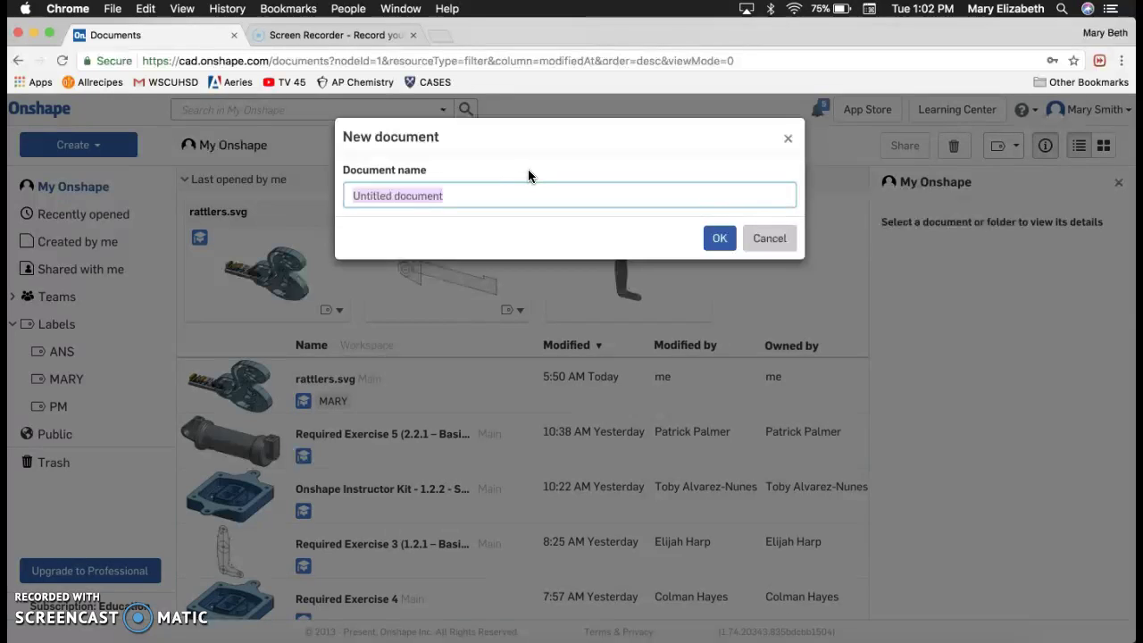
pyautogui.write('vec')
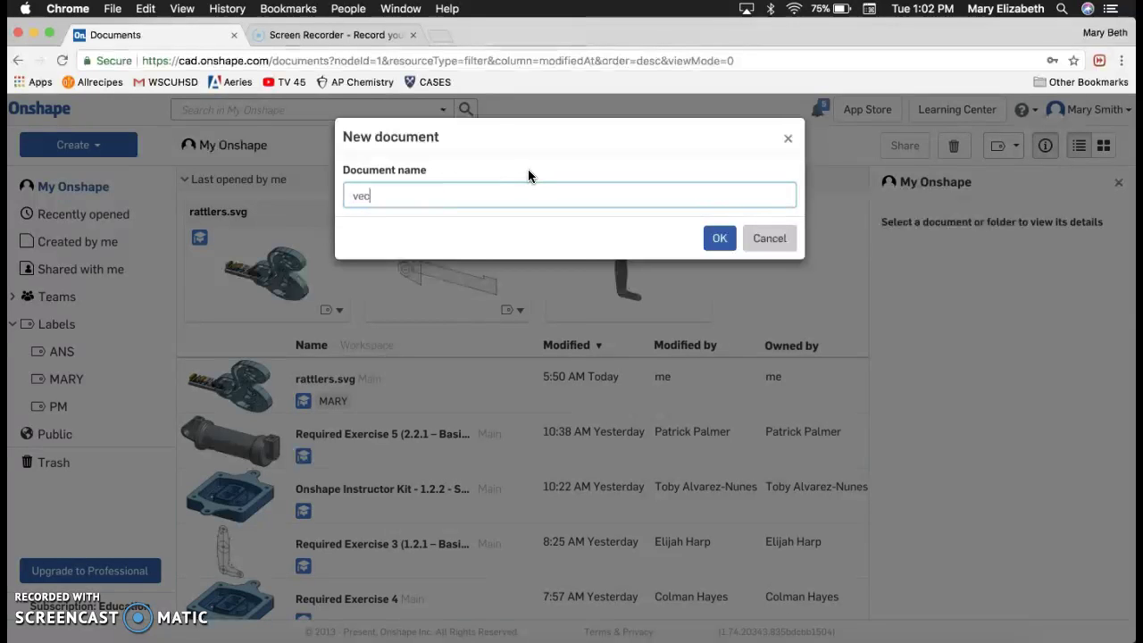
pyautogui.write('tor e')
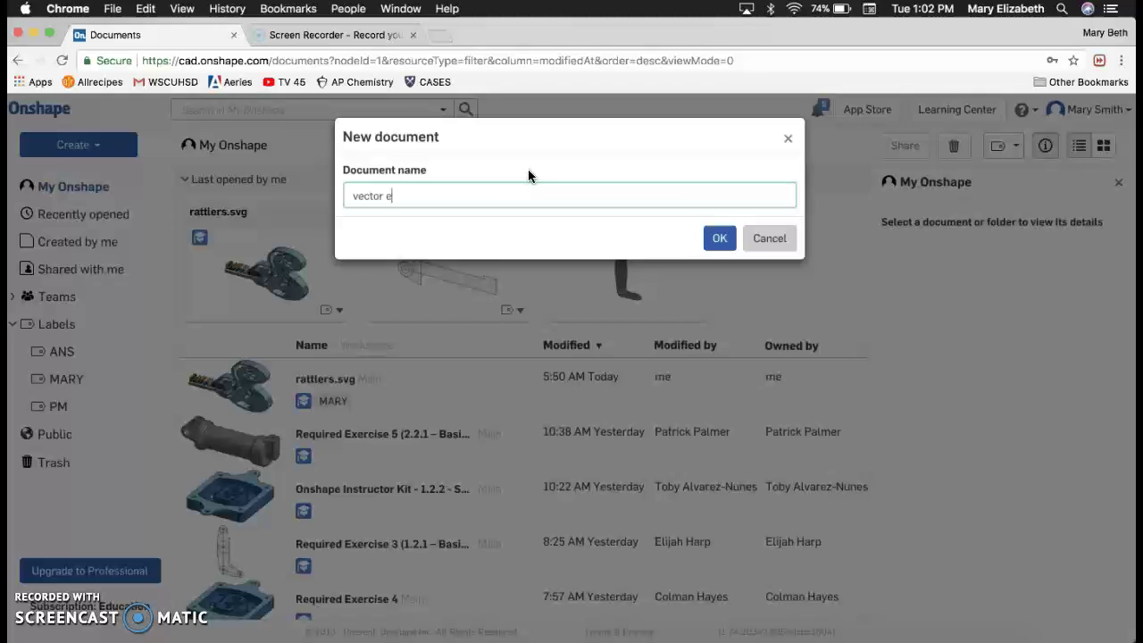
pyautogui.write('xtrude')
pyautogui.click(720, 238)
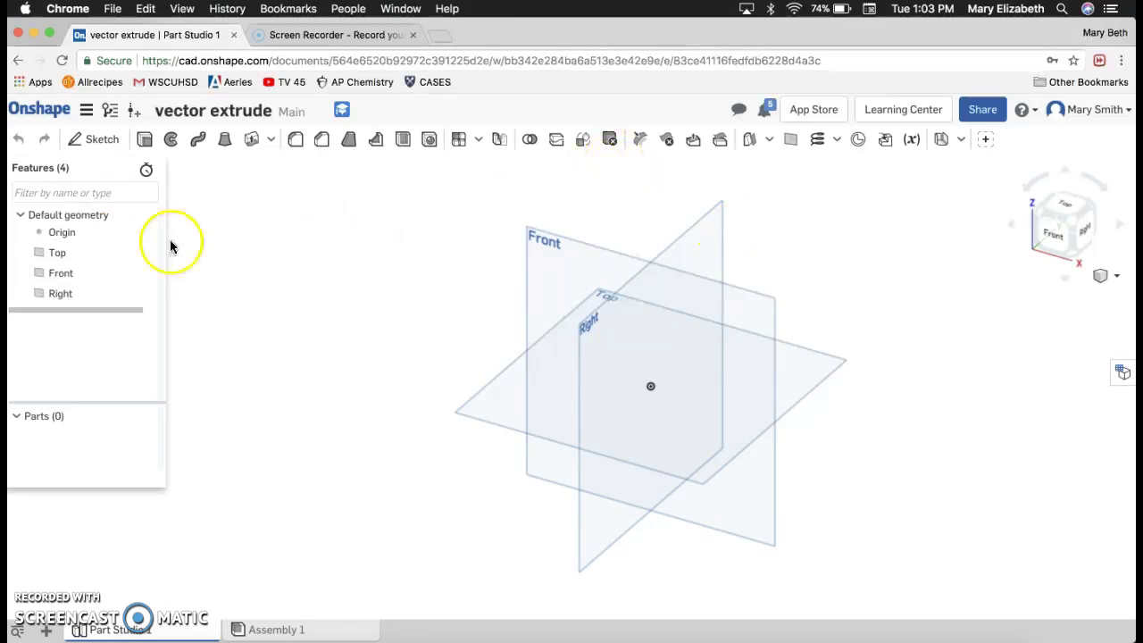
# - Start Sketch 1 on the Front plane, then minimize Chrome to reveal Inkscape
pyautogui.click(544, 259)
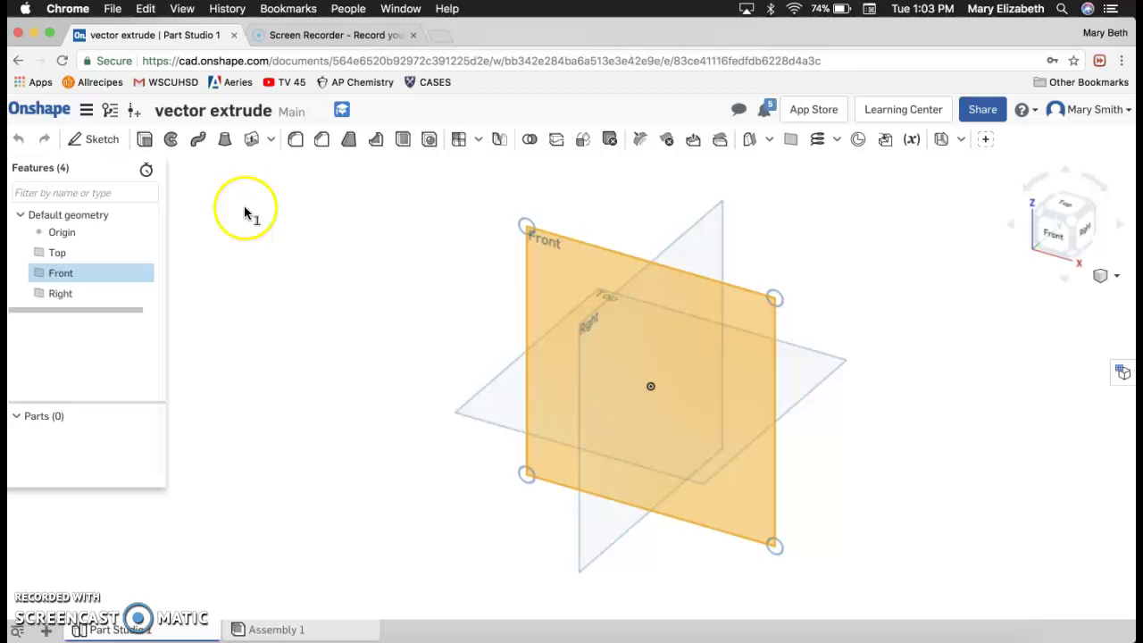
pyautogui.click(98, 139)
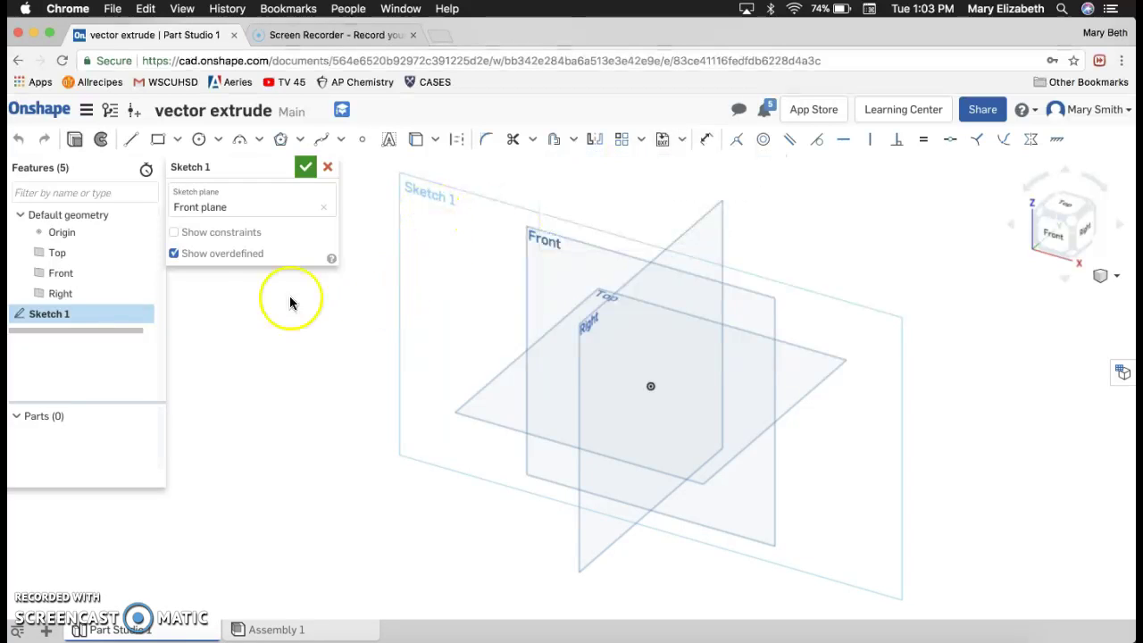
pyautogui.click(32, 35)
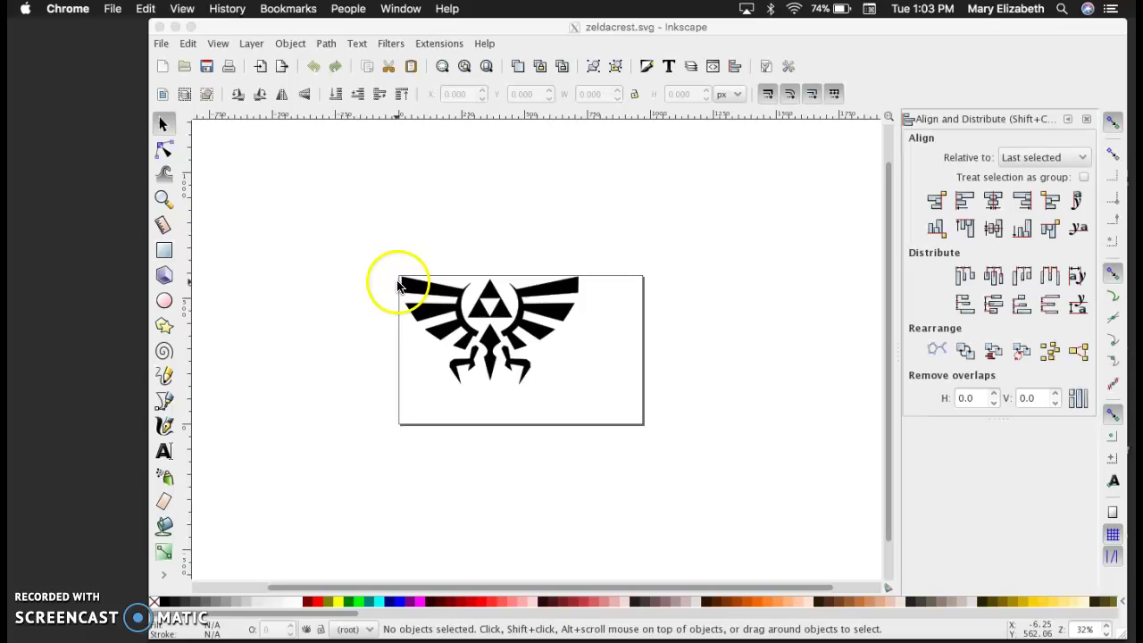
# - Show the crest path's nodes with the Inkscape Node tool, then deselect it
pyautogui.click(171, 161)
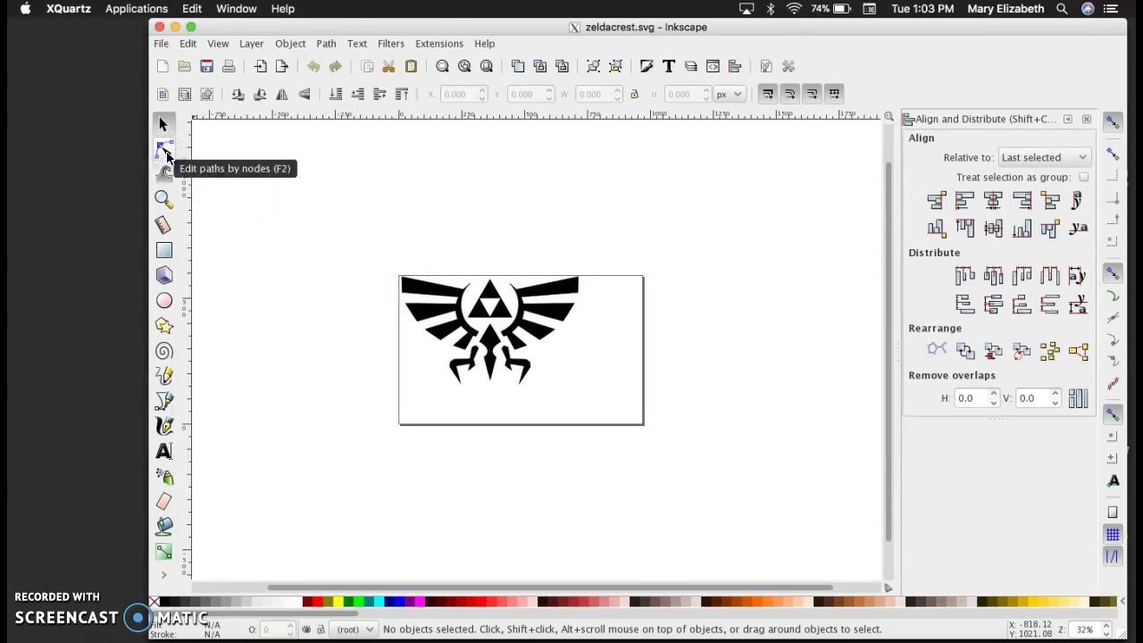
pyautogui.click(165, 152)
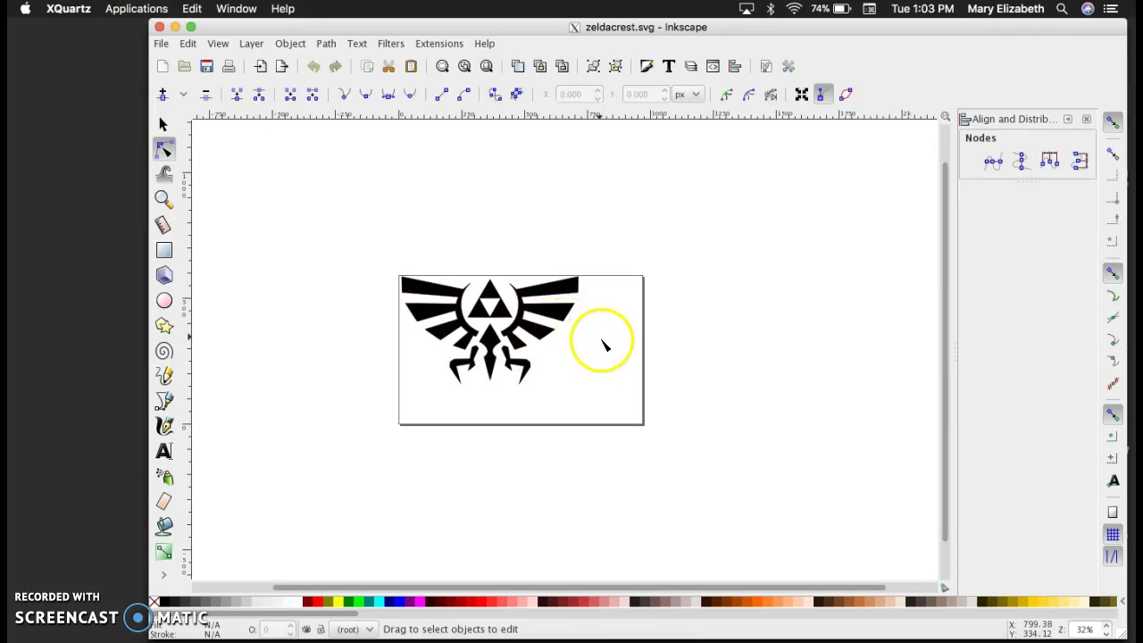
pyautogui.click(556, 312)
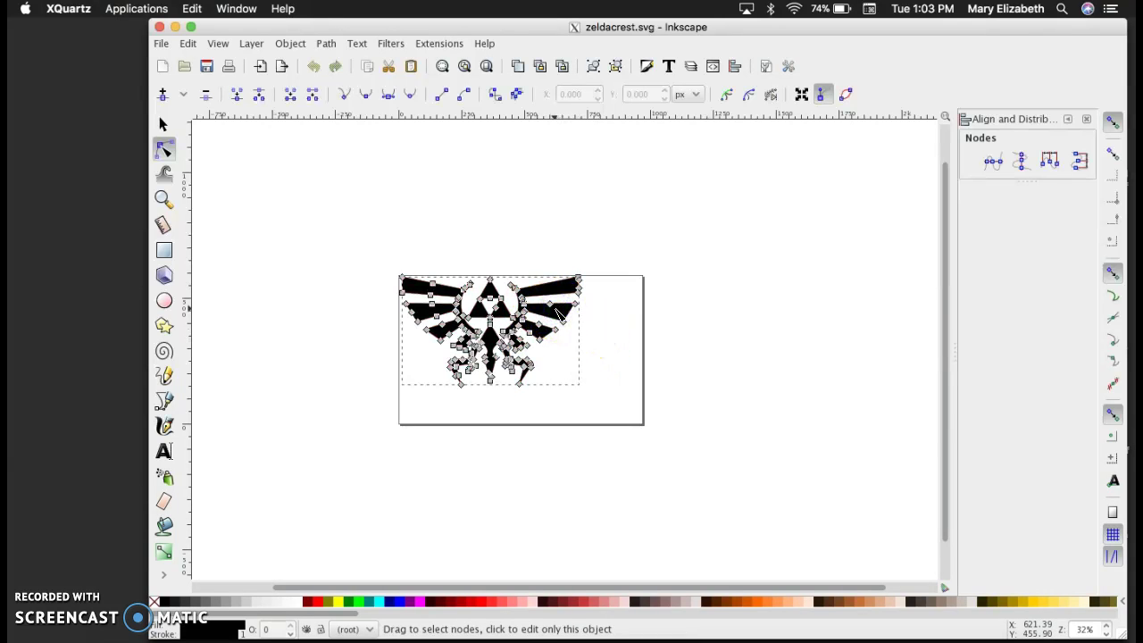
pyautogui.click(608, 332)
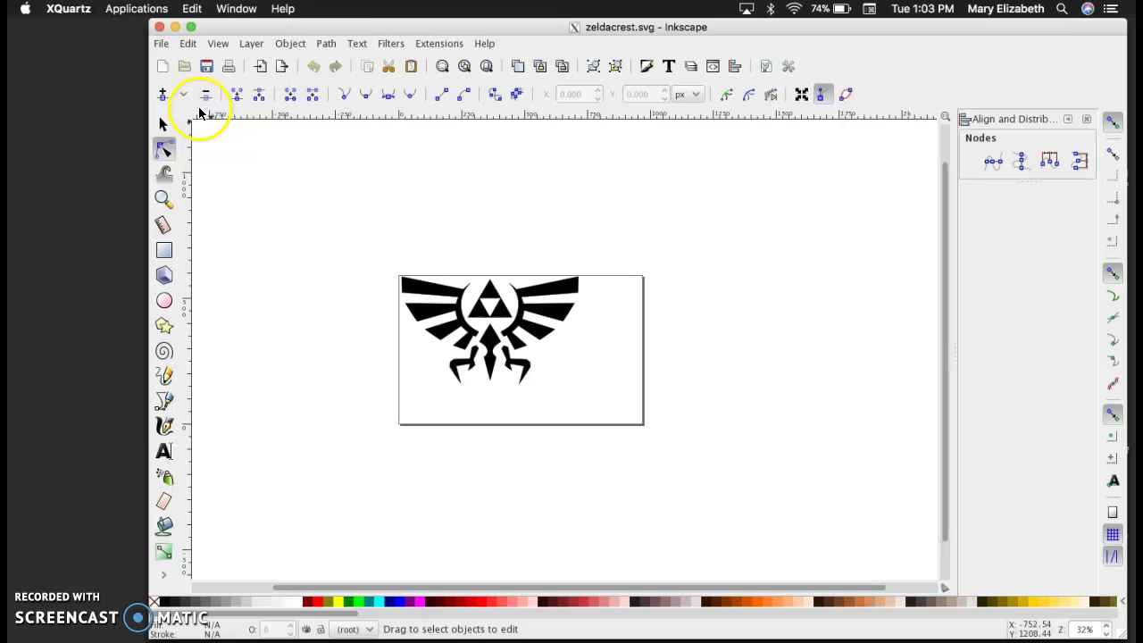
# - Save the drawing under a new name in Desktop Cutting Plotter (AutoCAD DXF R14) format
pyautogui.click(161, 44)
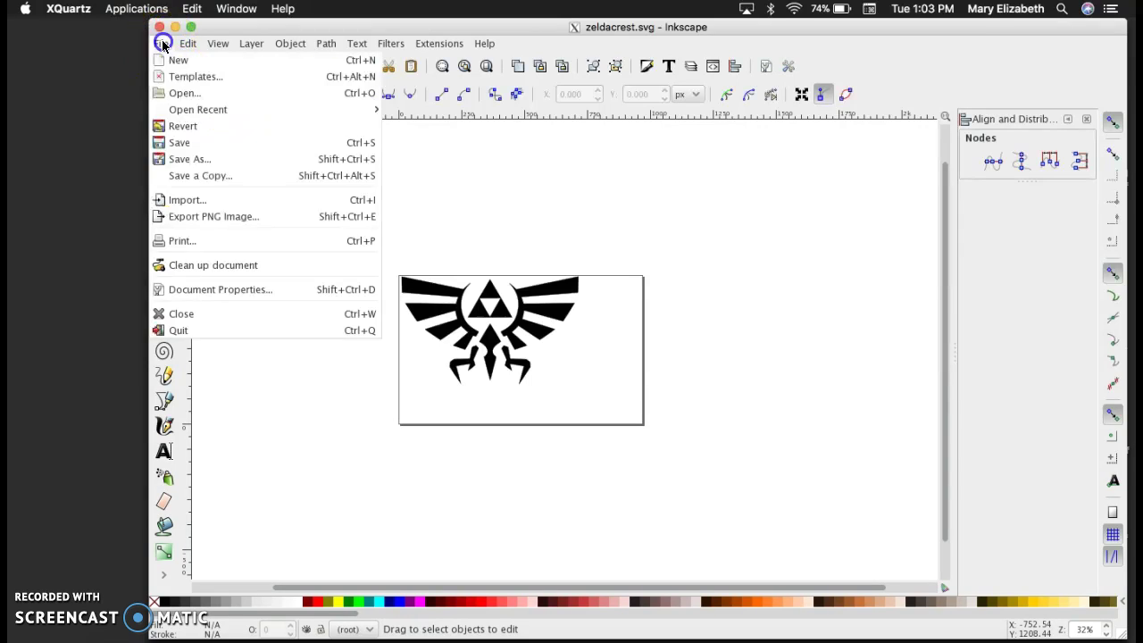
pyautogui.click(184, 159)
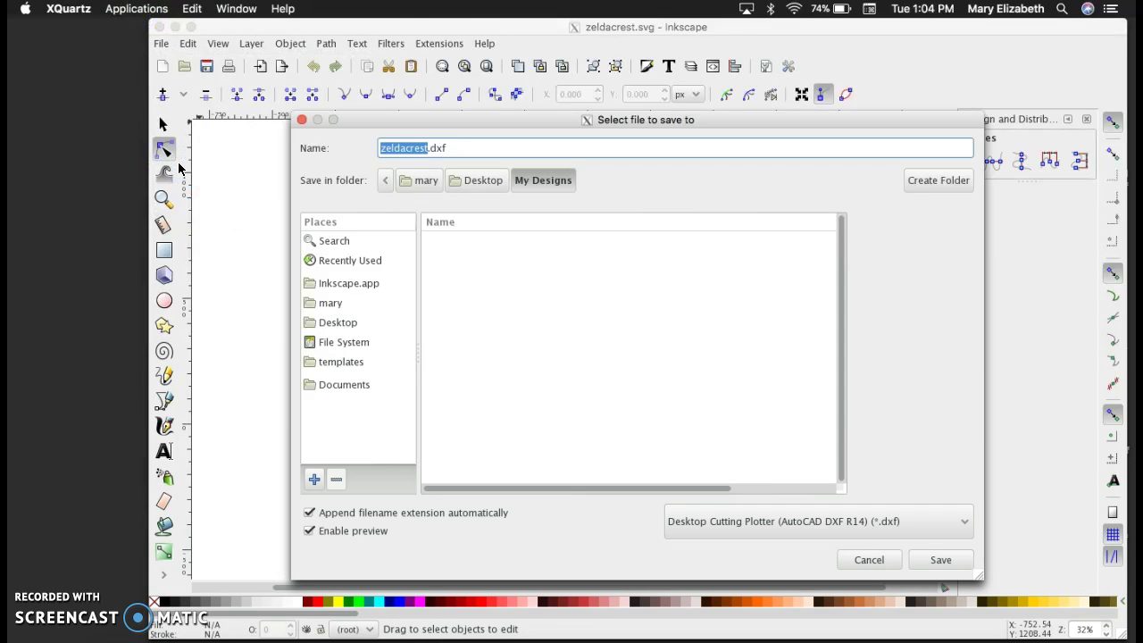
pyautogui.click(751, 523)
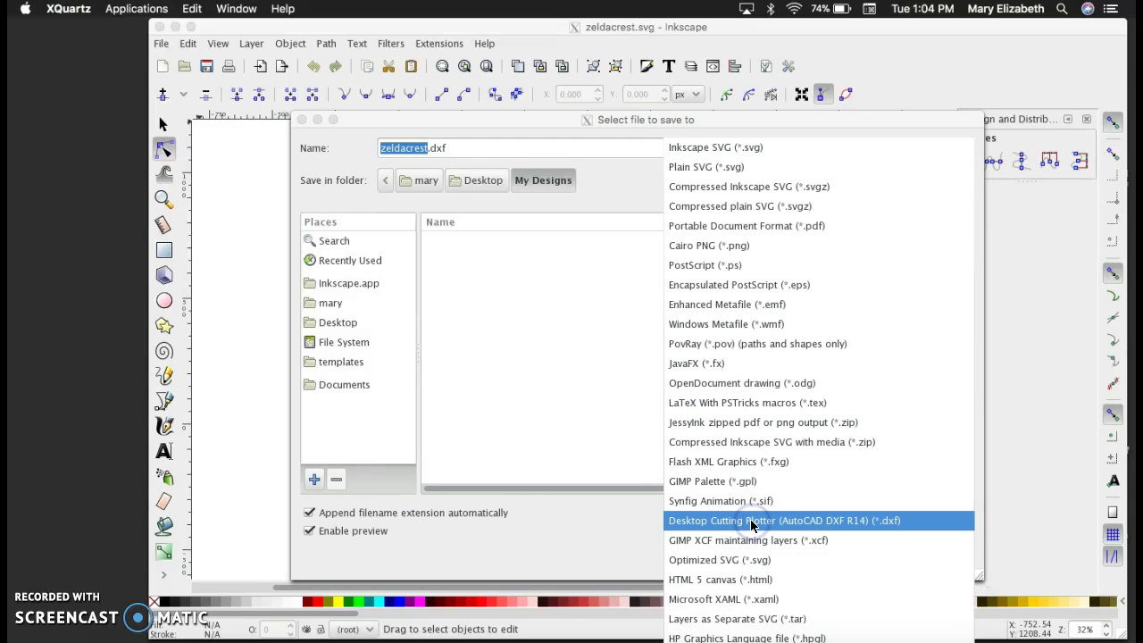
pyautogui.click(705, 148)
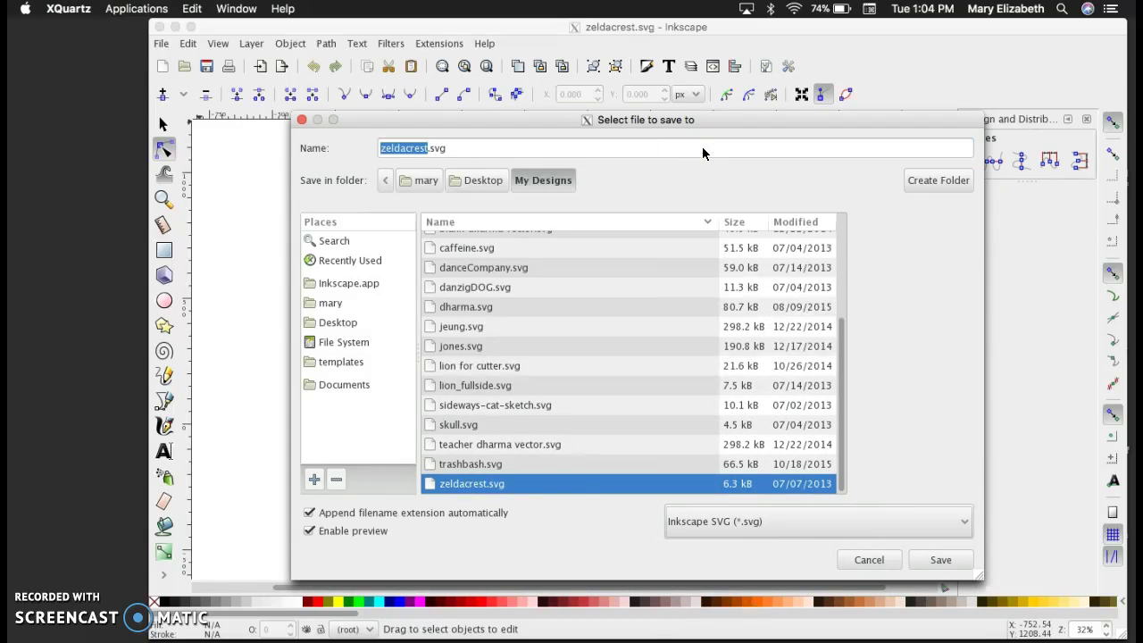
pyautogui.click(757, 522)
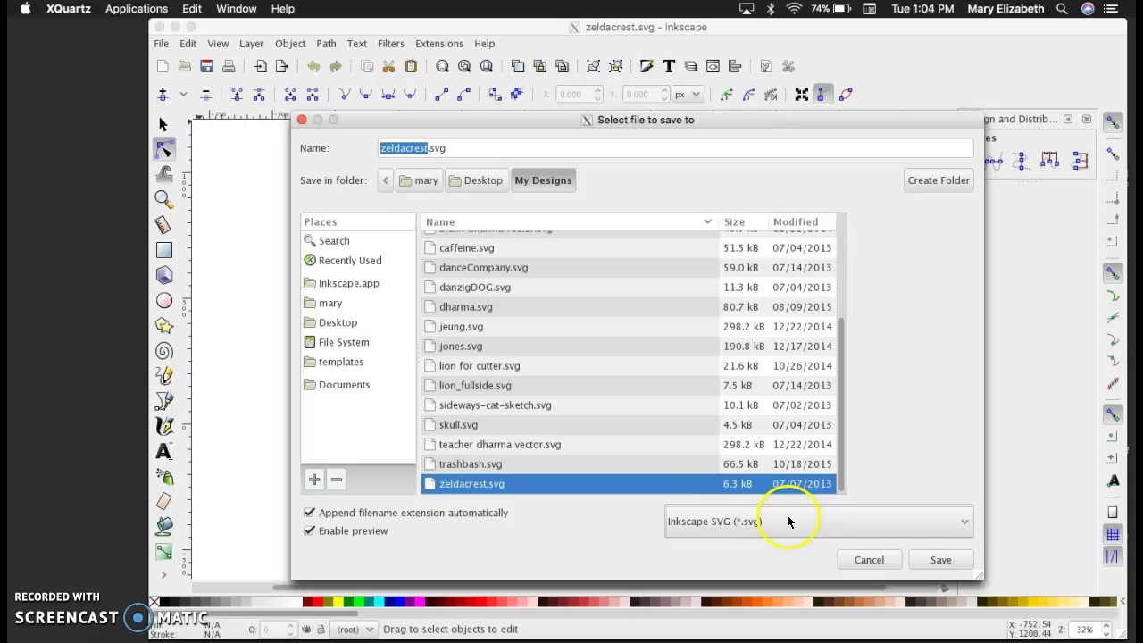
pyautogui.click(722, 522)
pyautogui.scroll(-8, 727, 561)
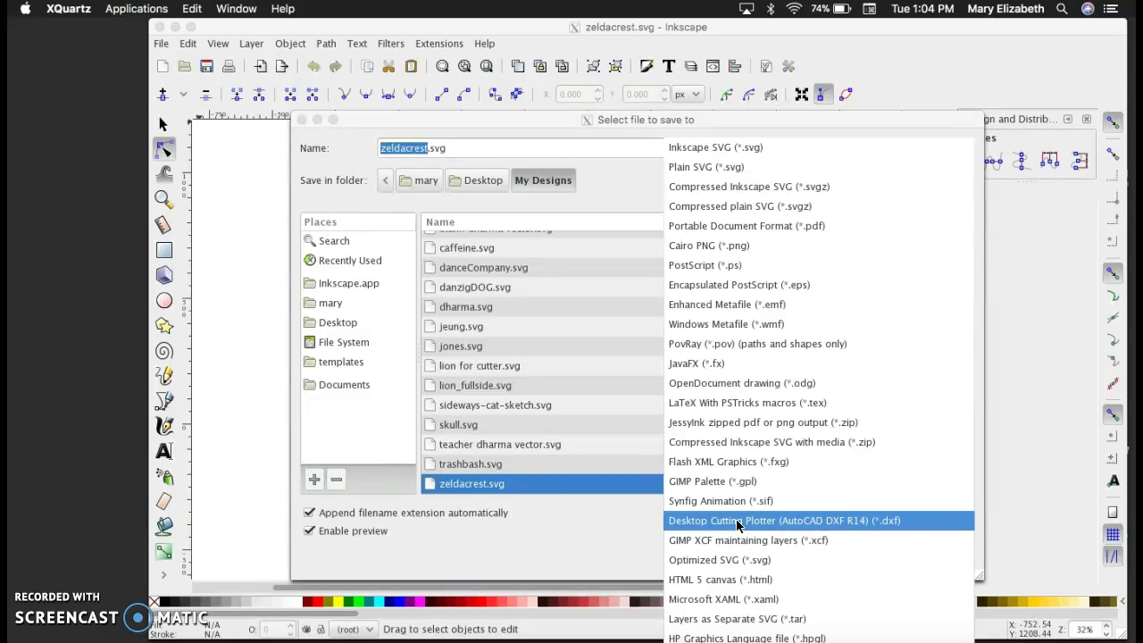
pyautogui.click(738, 521)
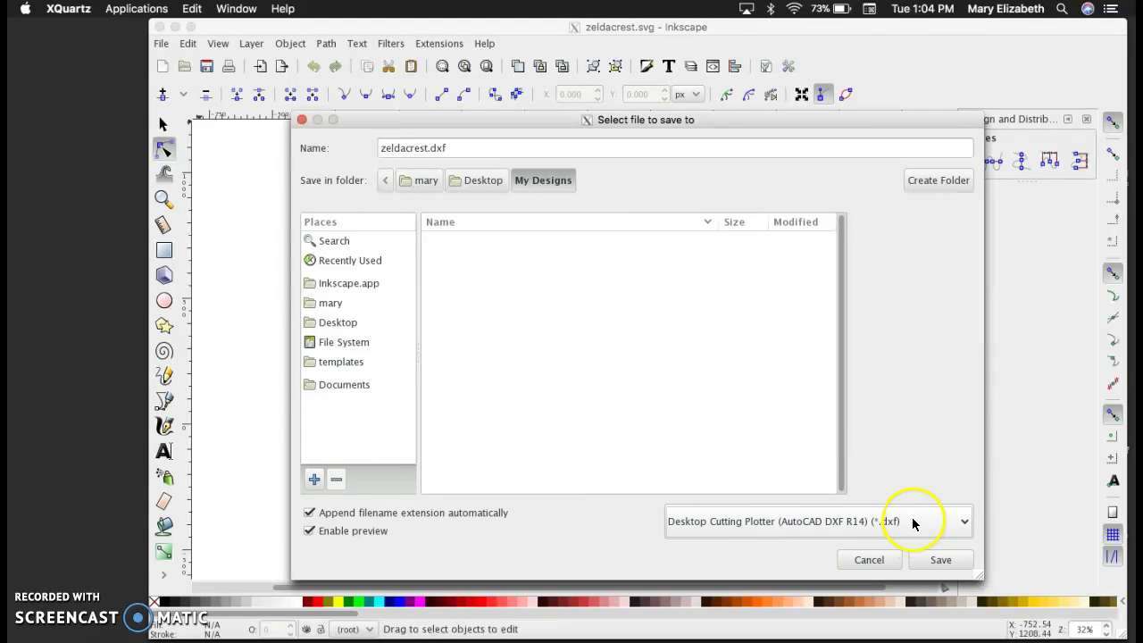
# - Save it as zeldacrest.dxf in the Desktop folder and accept the DXF options
pyautogui.click(379, 148)
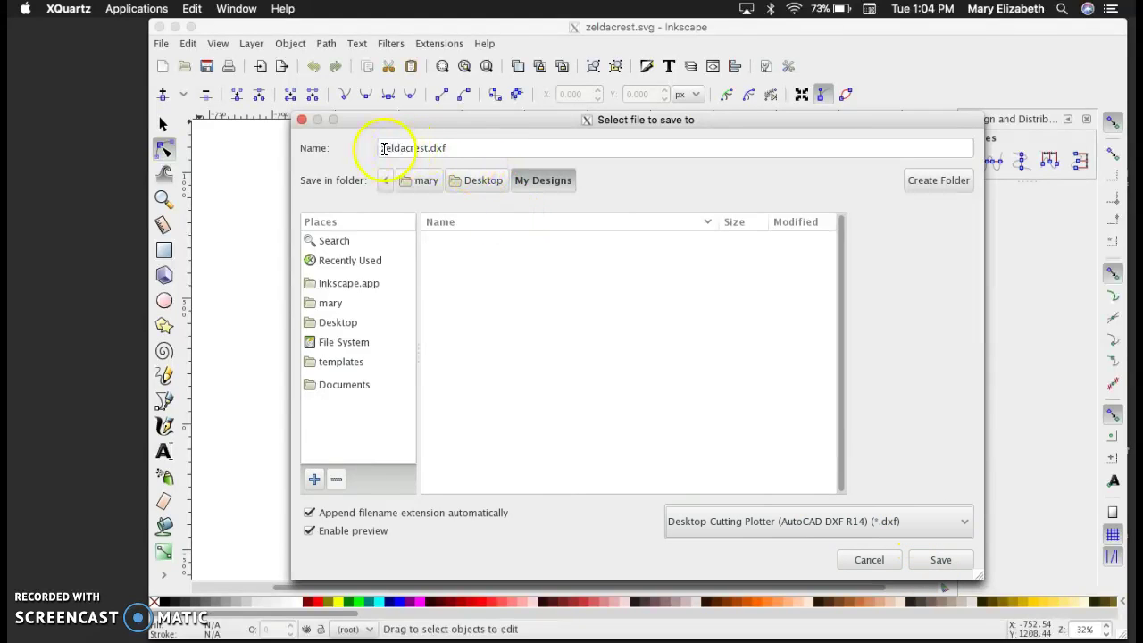
pyautogui.click(425, 147)
pyautogui.click(447, 150)
pyautogui.click(429, 148)
pyautogui.click(450, 150)
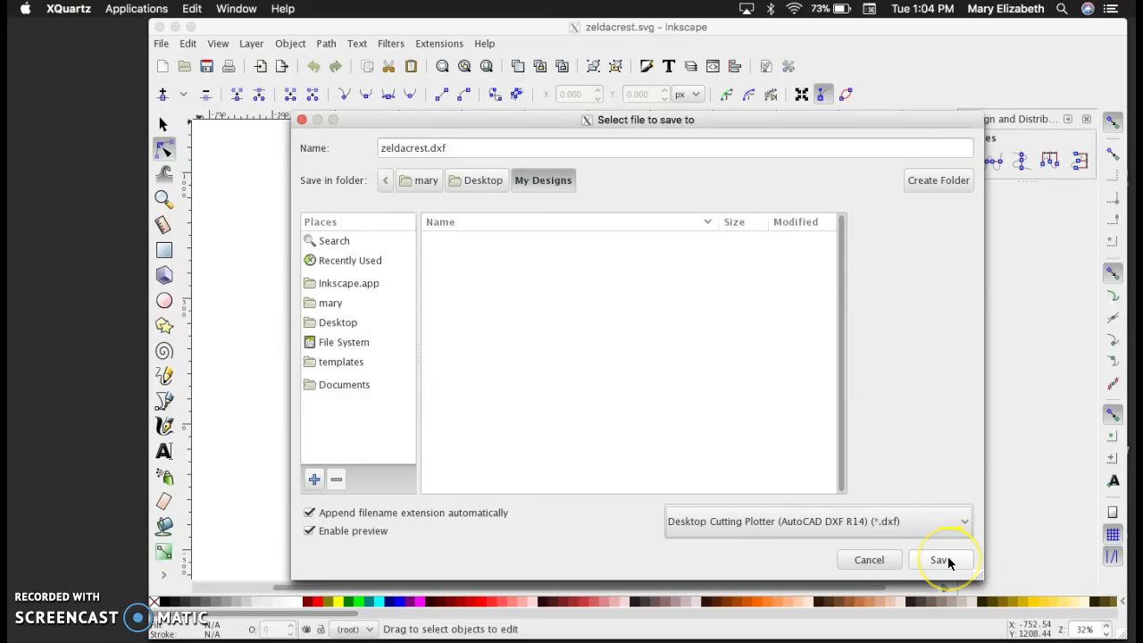
pyautogui.click(485, 181)
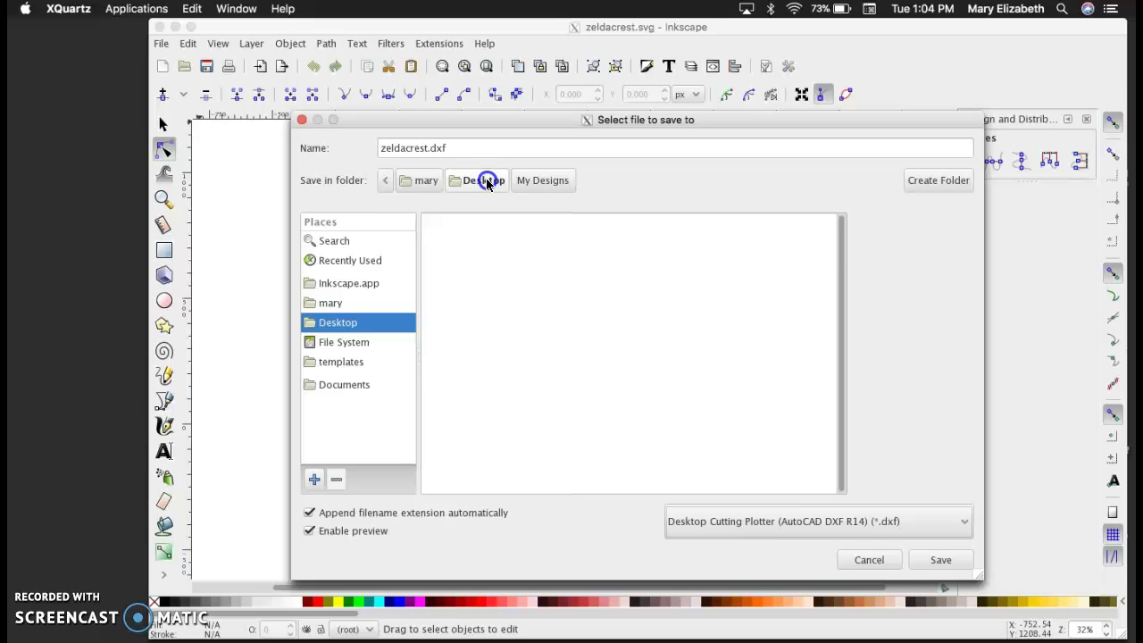
pyautogui.click(938, 561)
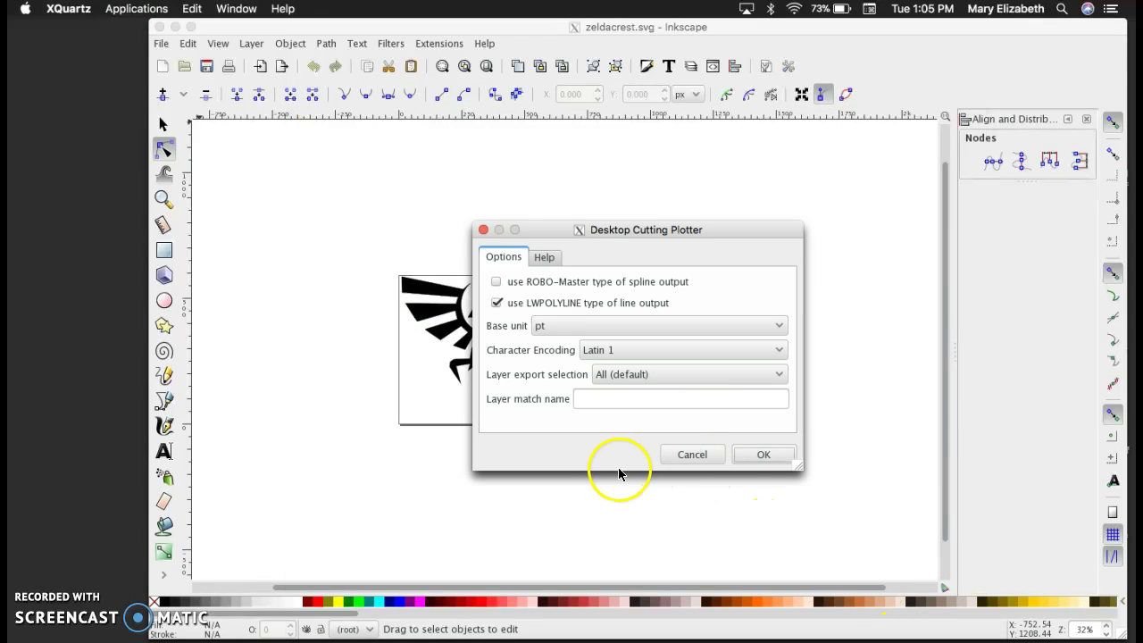
pyautogui.click(761, 455)
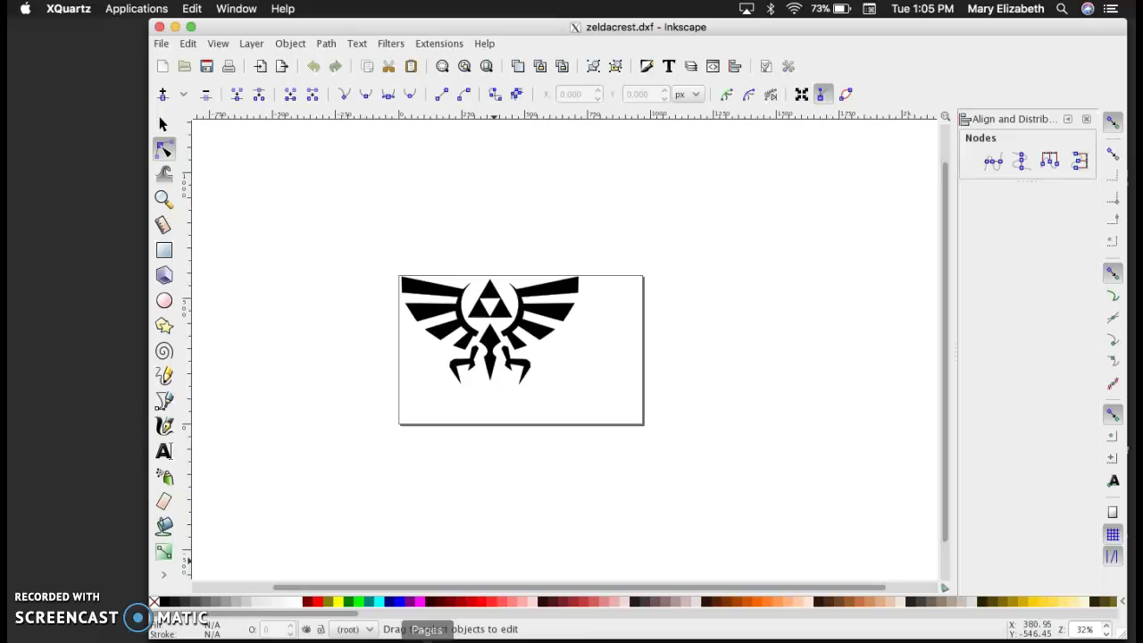
# - Back in Onshape's sketch, upload zeldacrest.dxf from the Desktop through Insert DXF
pyautogui.click(975, 637)
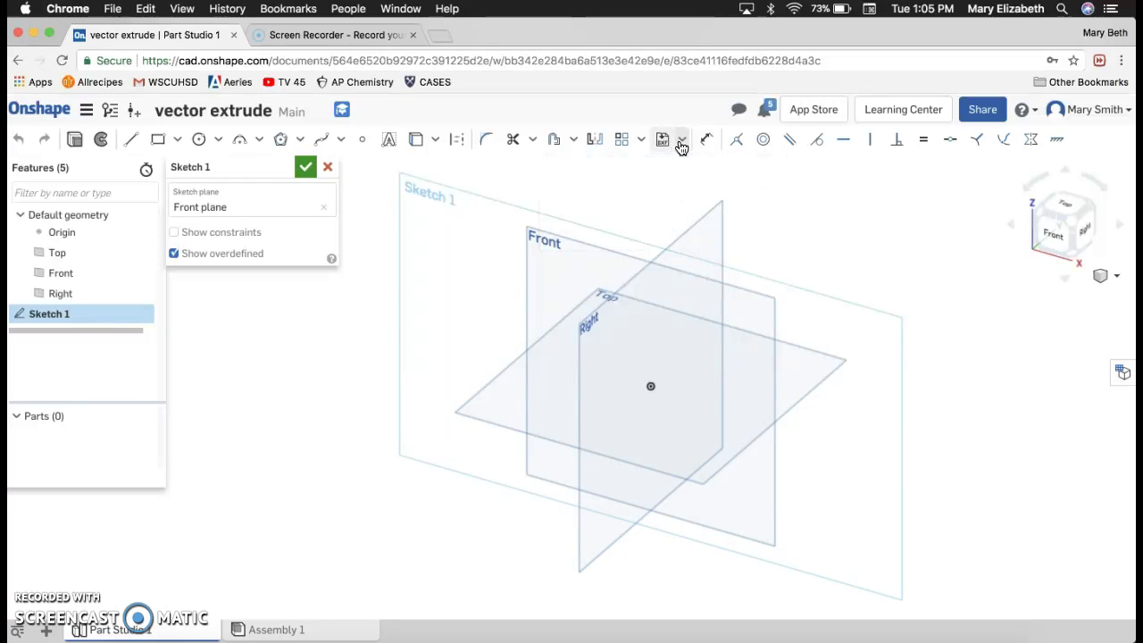
pyautogui.click(680, 143)
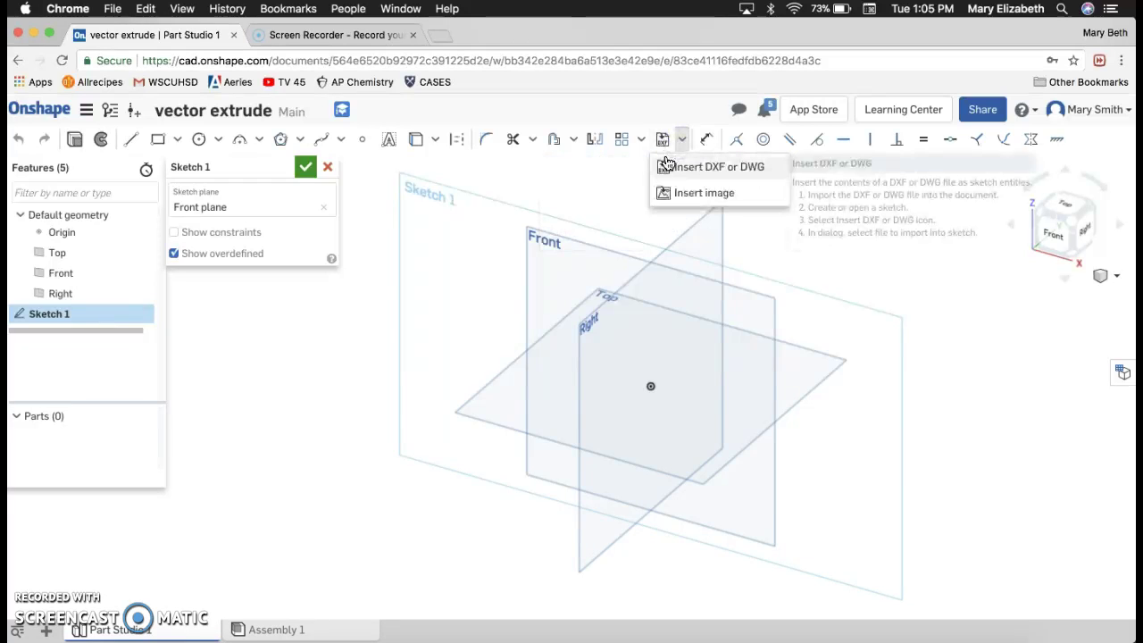
pyautogui.click(666, 165)
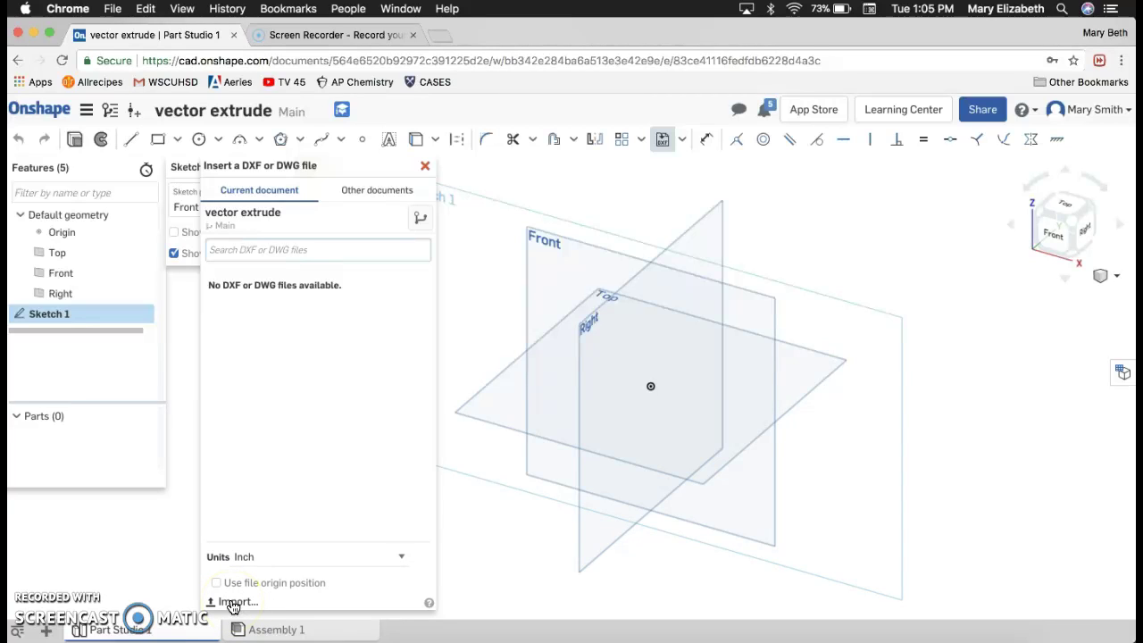
pyautogui.click(230, 605)
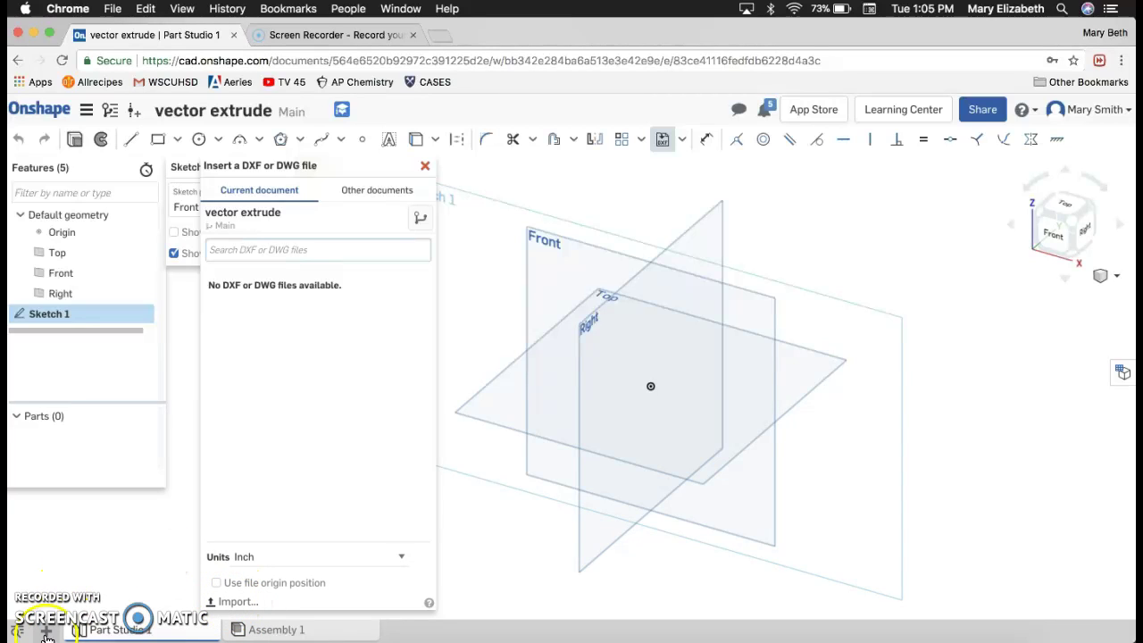
pyautogui.click(214, 603)
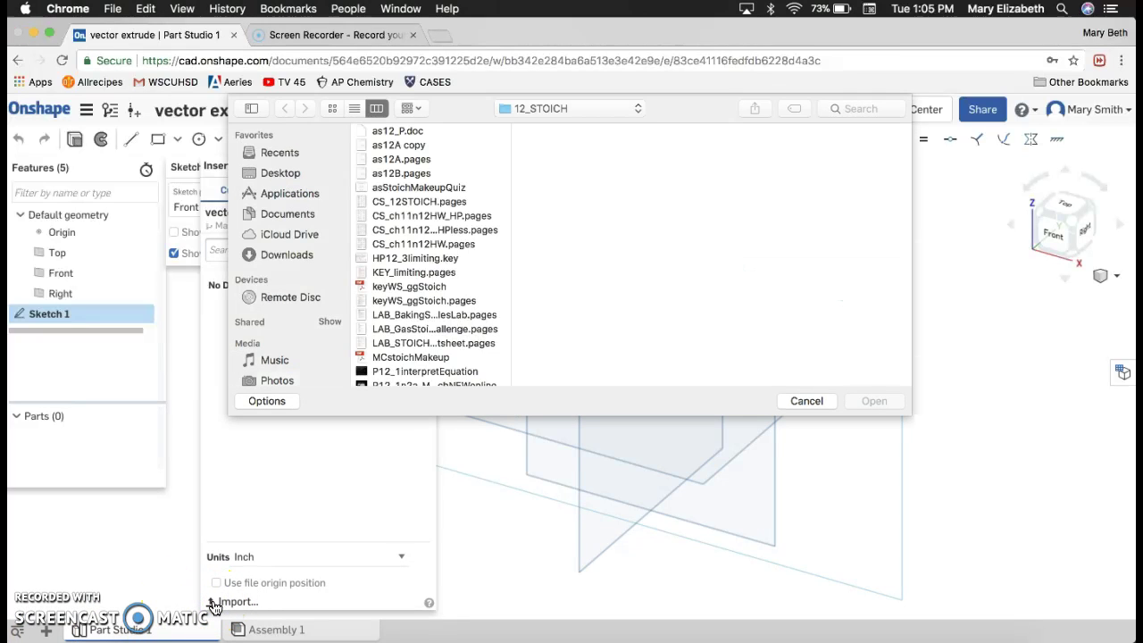
pyautogui.click(279, 172)
pyautogui.scroll(-5, 428, 275)
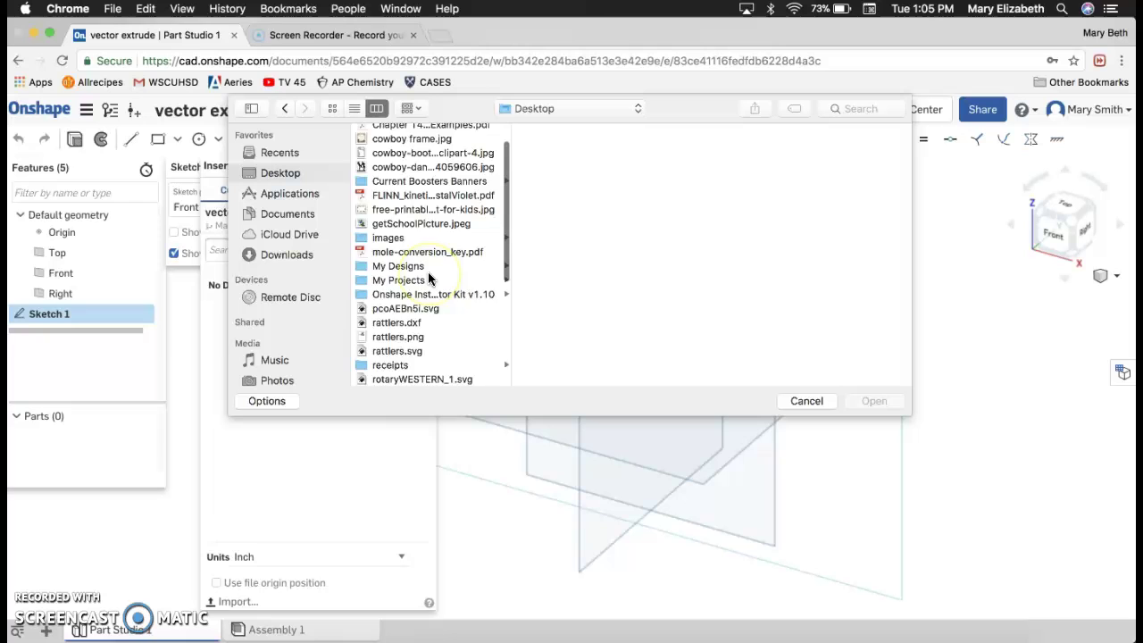
pyautogui.scroll(-5, 428, 272)
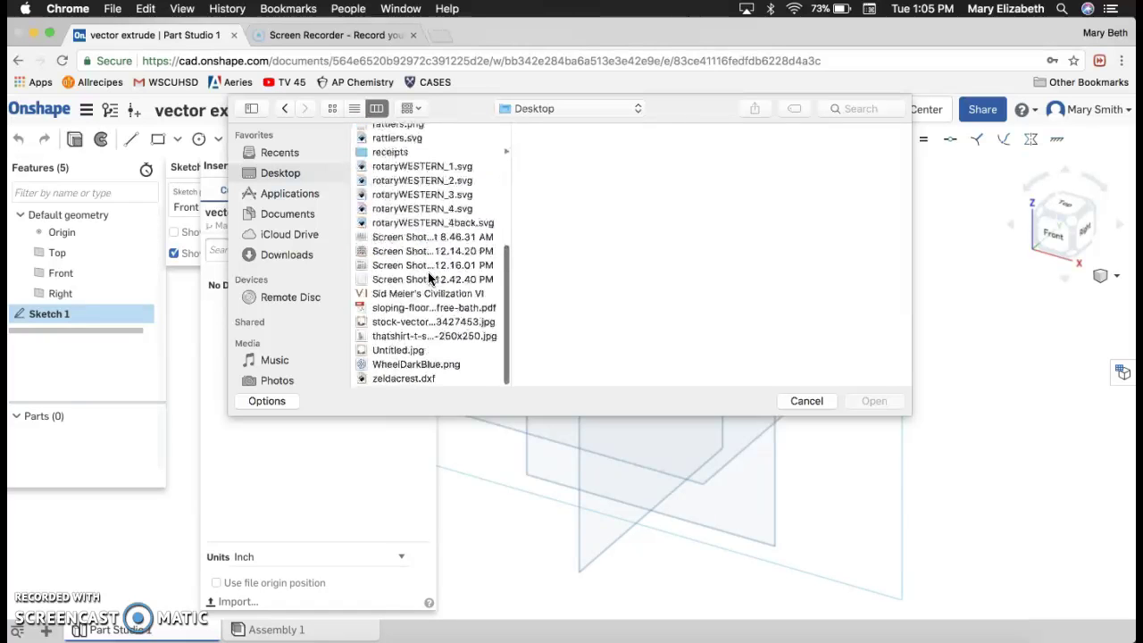
pyautogui.doubleClick(393, 379)
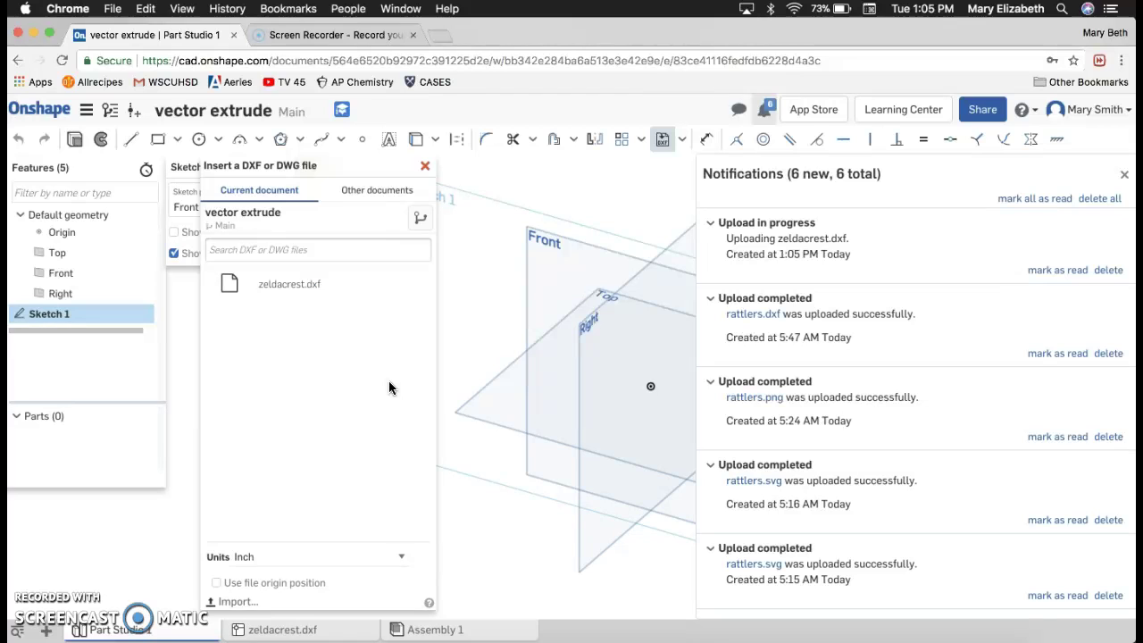
# - Insert zeldacrest.dxf into Sketch 1 and check the length of one crest edge
pyautogui.click(284, 285)
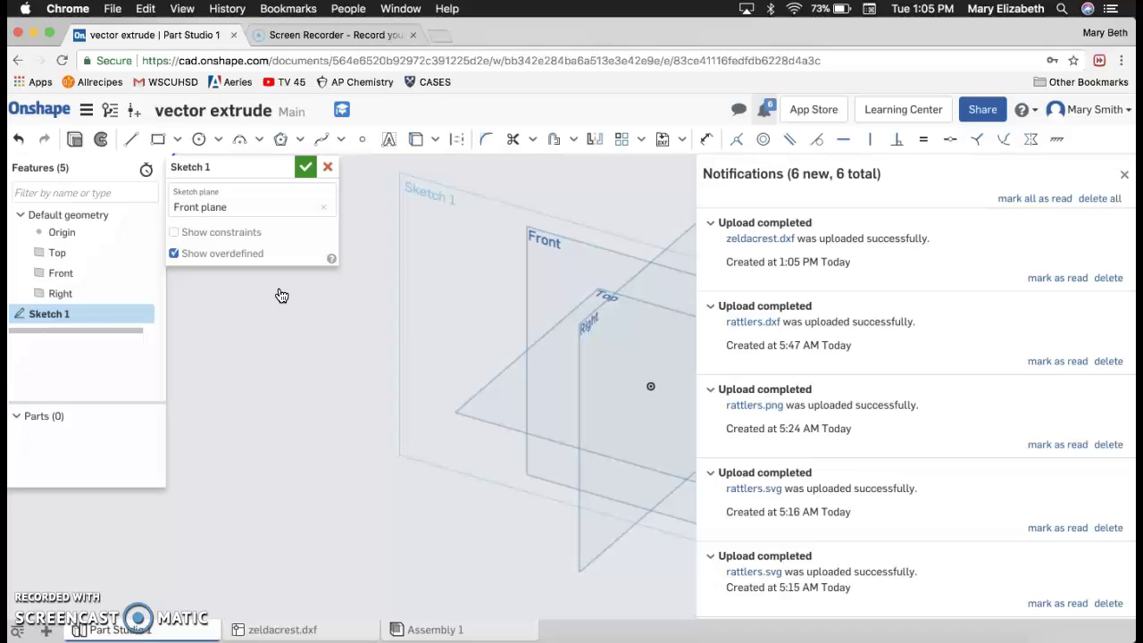
pyautogui.click(1124, 175)
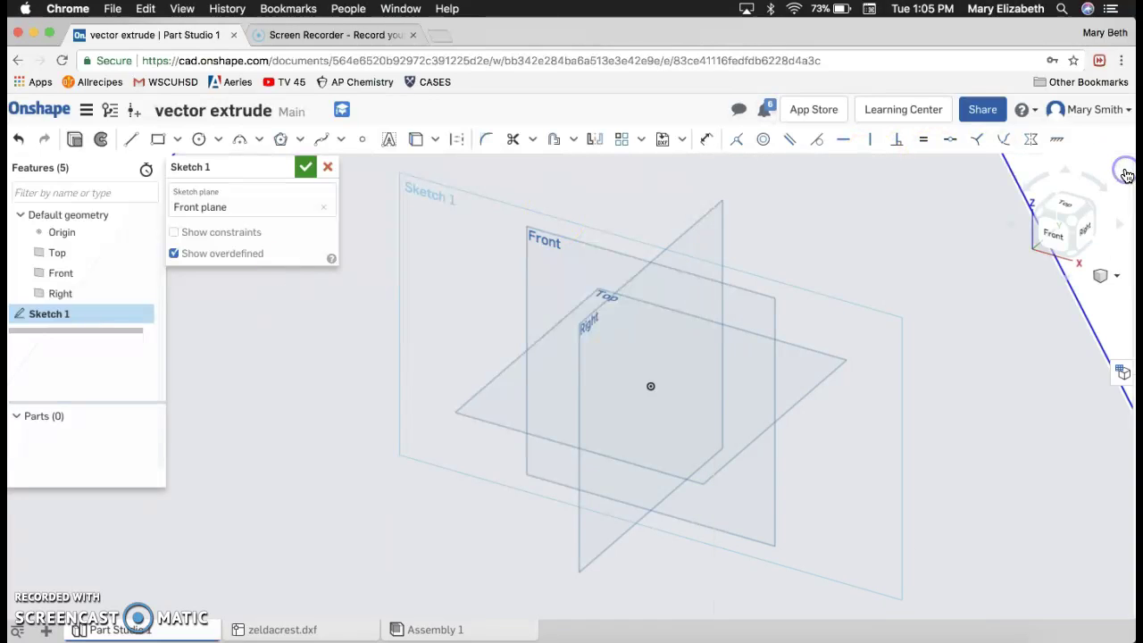
pyautogui.scroll(-5, 725, 255)
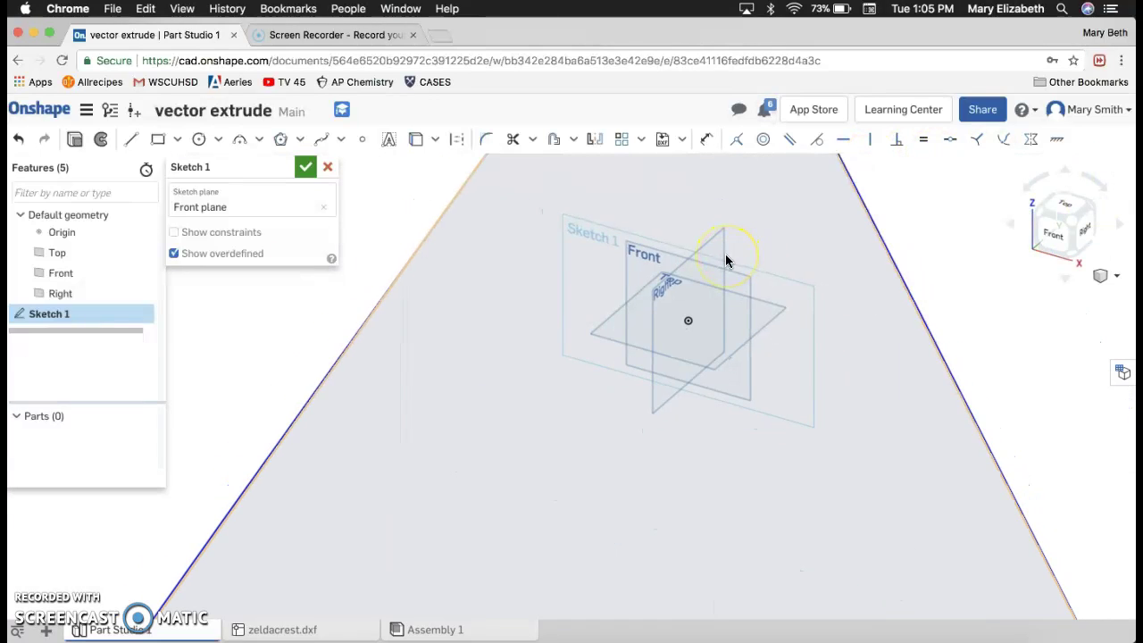
pyautogui.scroll(-2, 724, 260)
pyautogui.scroll(-8, 721, 256)
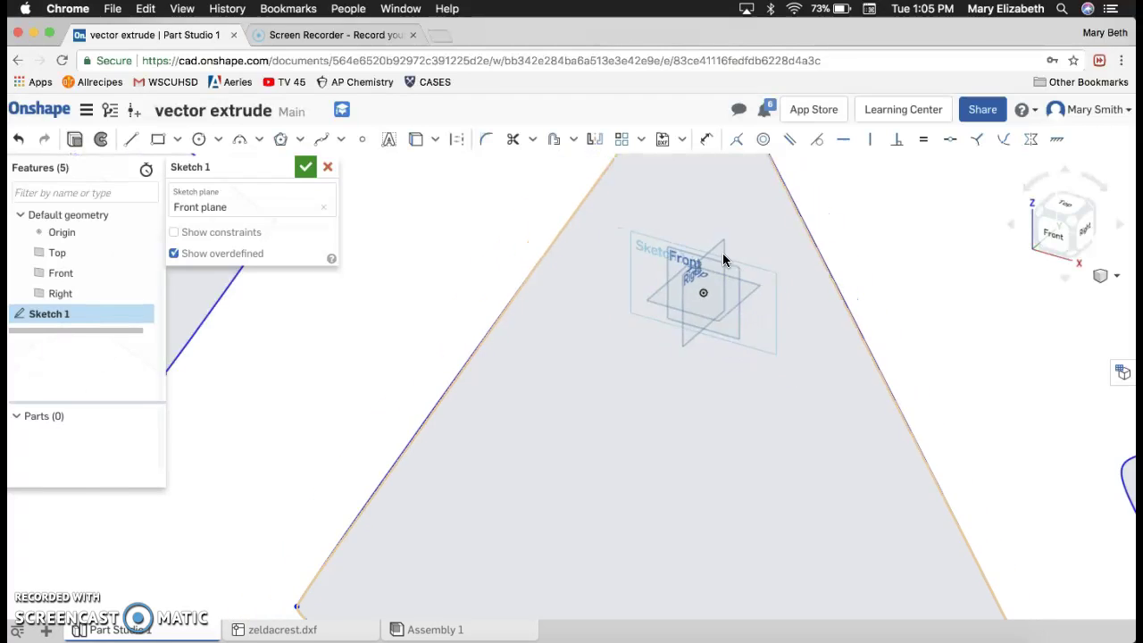
pyautogui.click(632, 225)
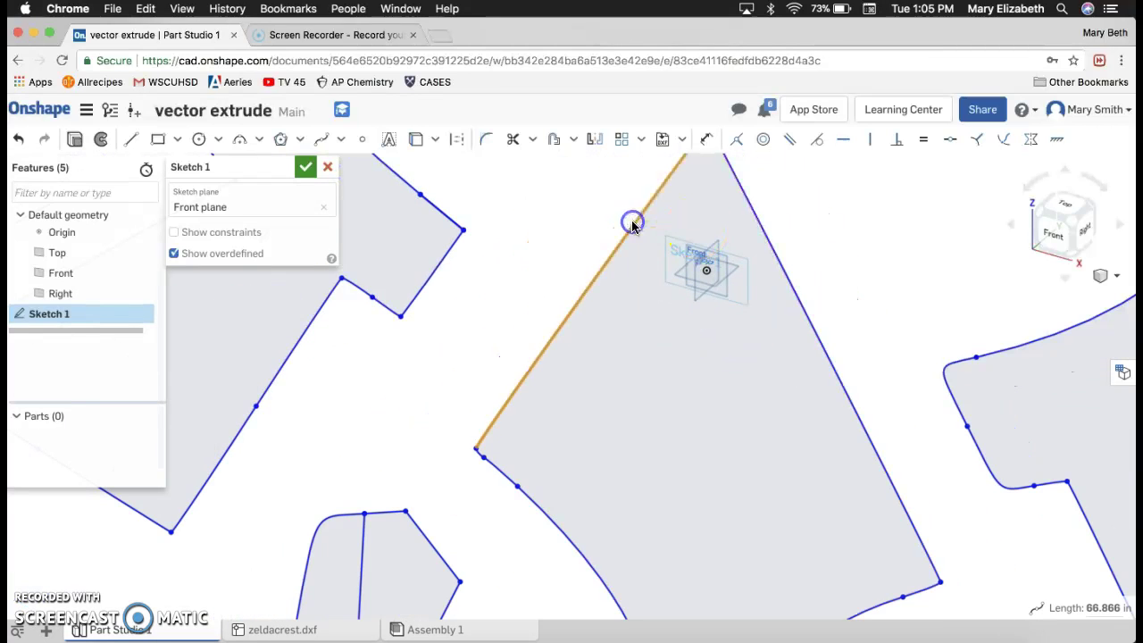
pyautogui.click(596, 255)
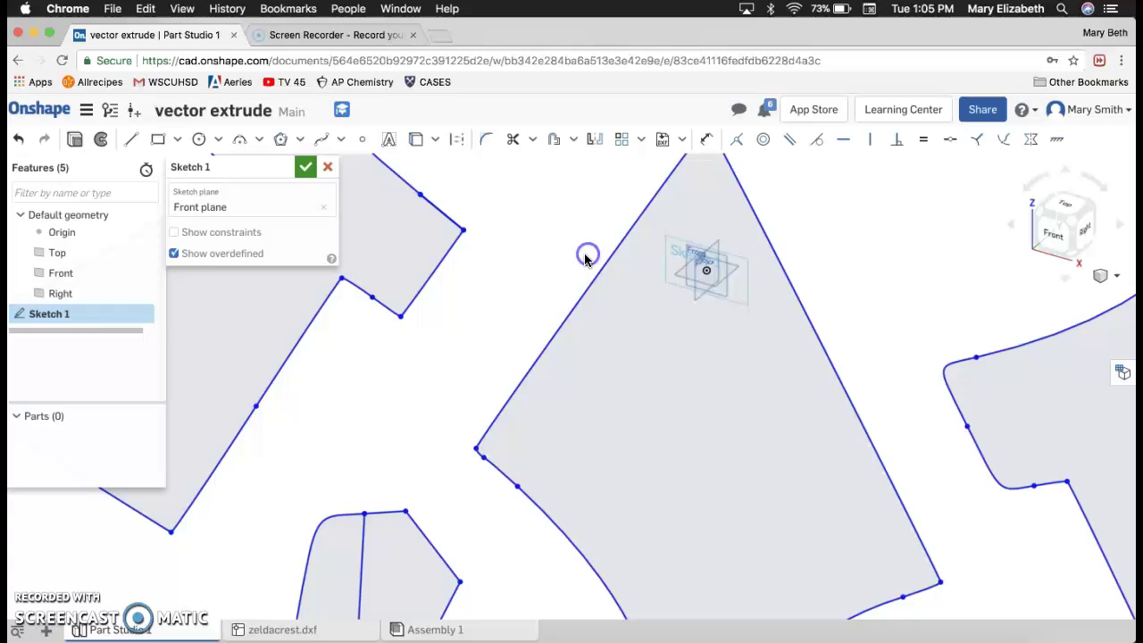
pyautogui.scroll(-5, 571, 250)
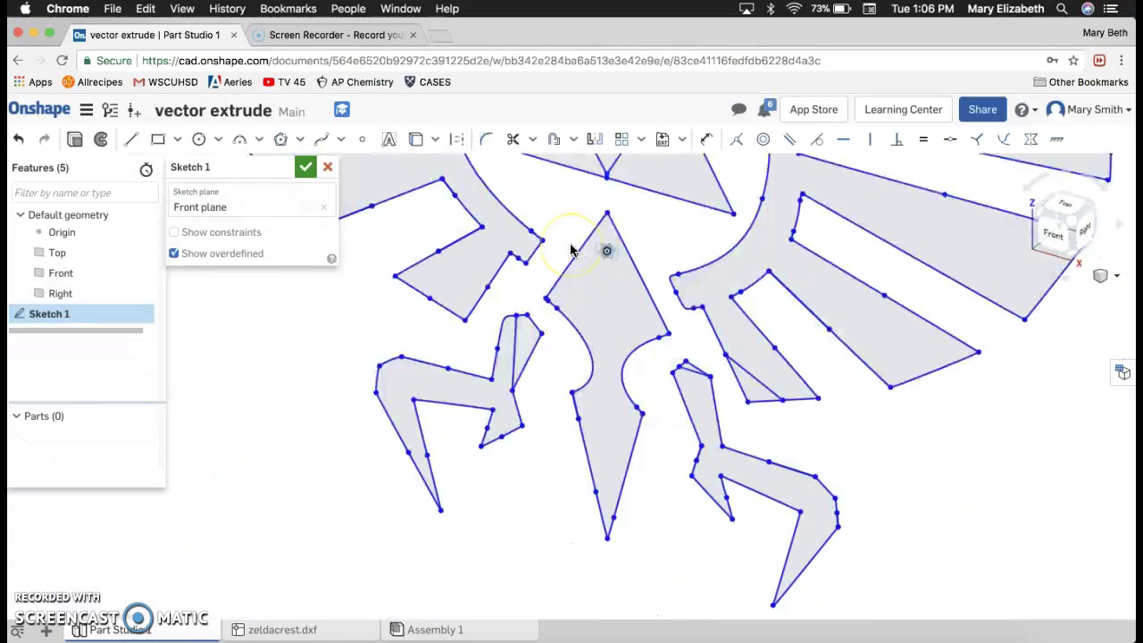
pyautogui.scroll(-5, 527, 459)
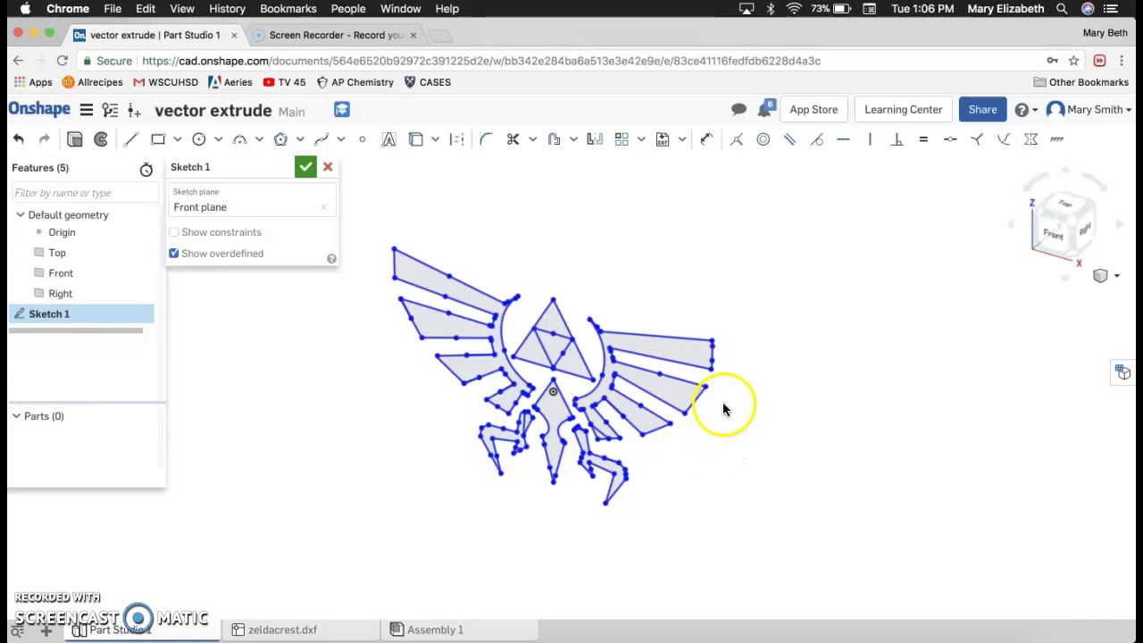
# - Dimension the right wing's tip, setting it to 0.5 then 1, and fit the front view
pyautogui.click(706, 139)
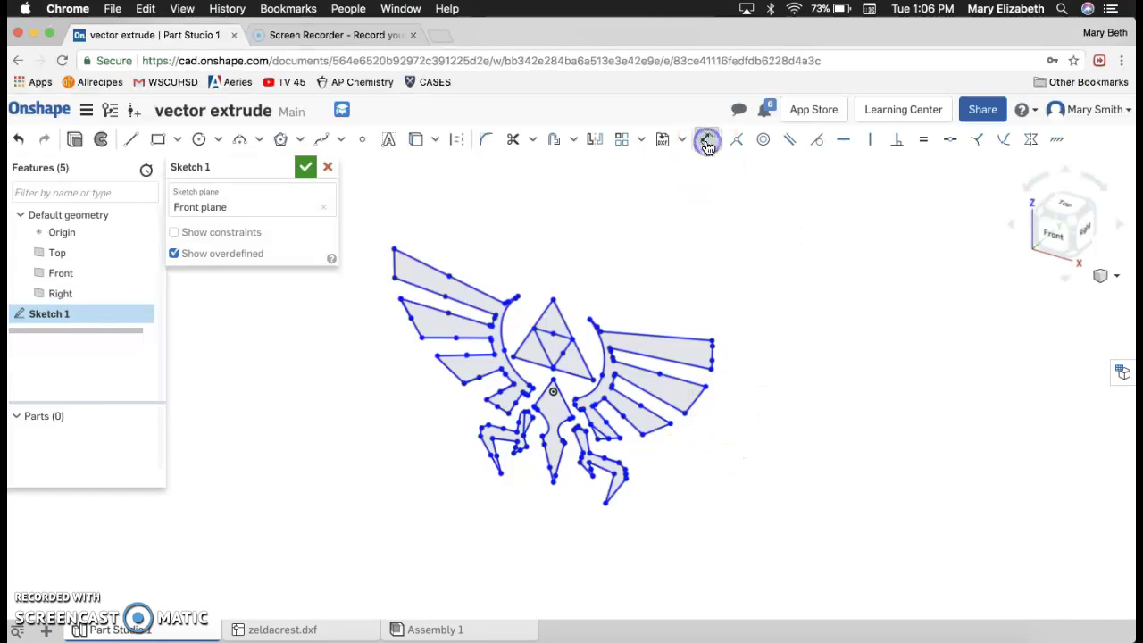
pyautogui.click(700, 401)
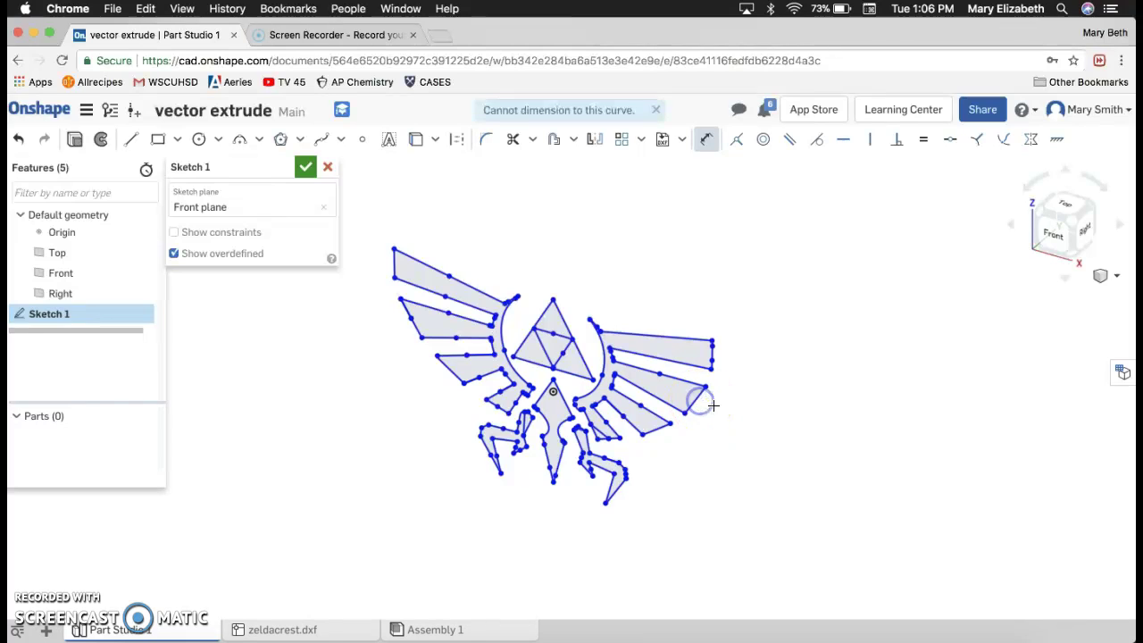
pyautogui.click(707, 386)
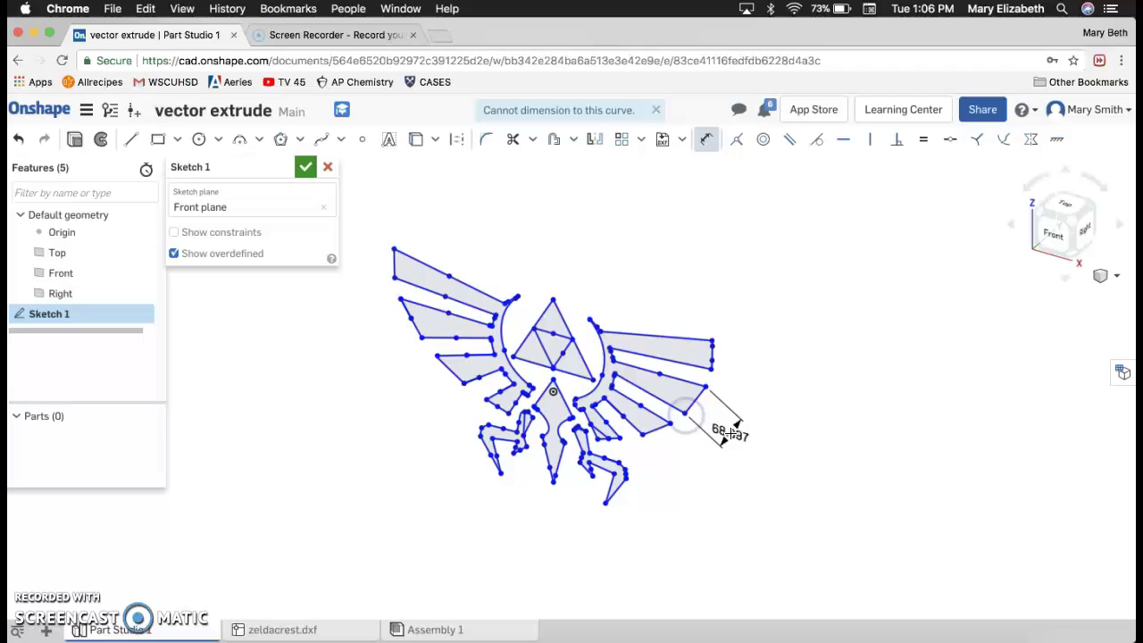
pyautogui.click(730, 433)
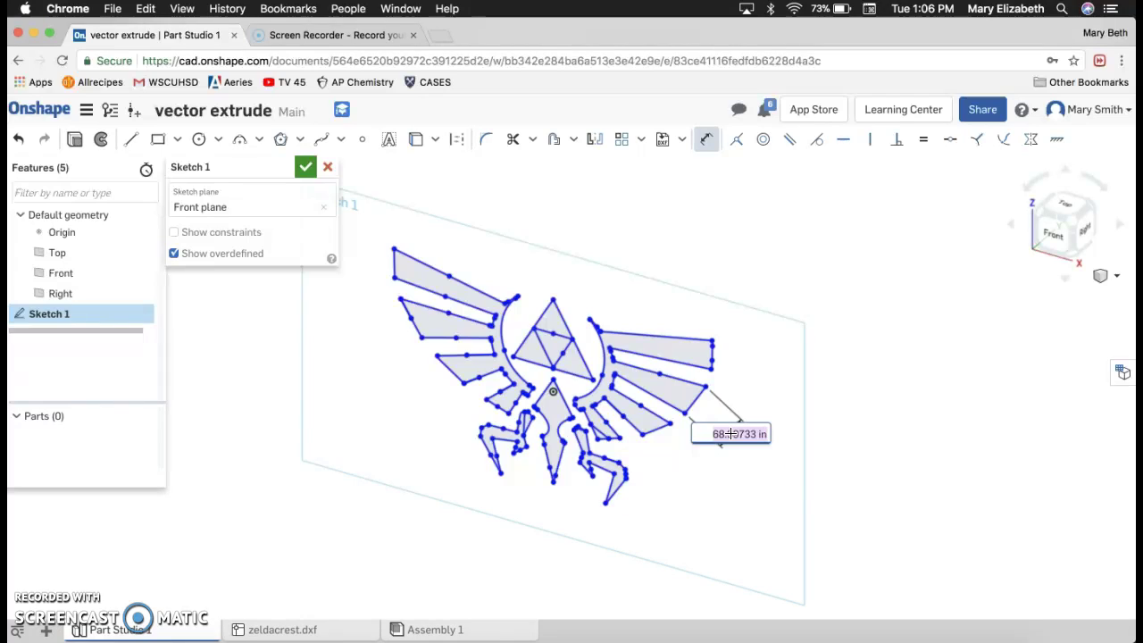
pyautogui.press('BackSpace')
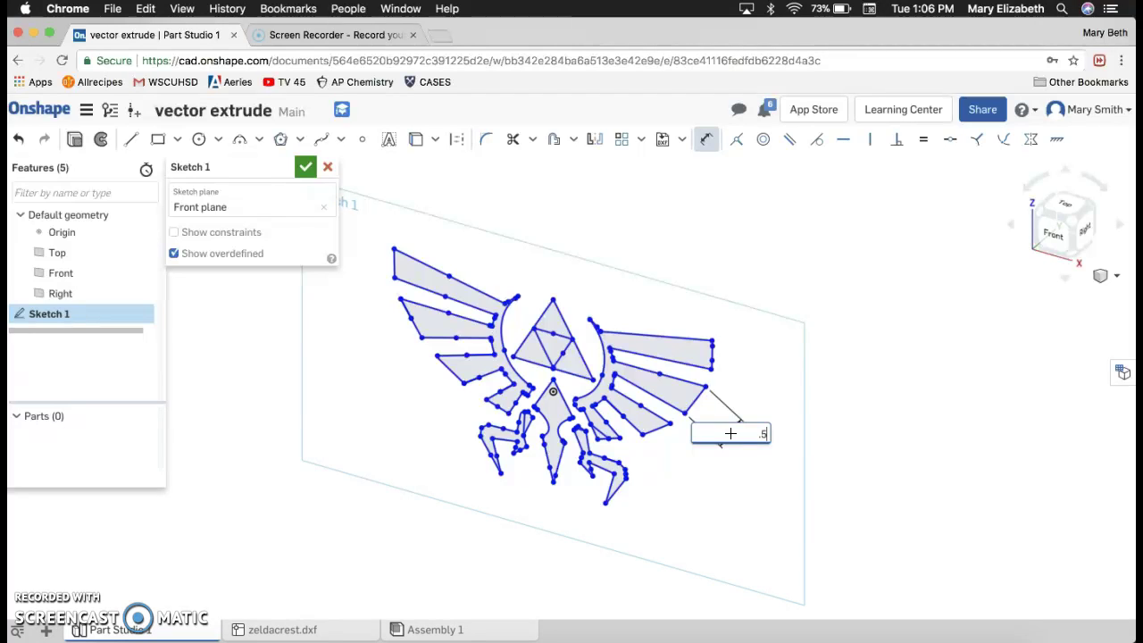
pyautogui.press('Return')
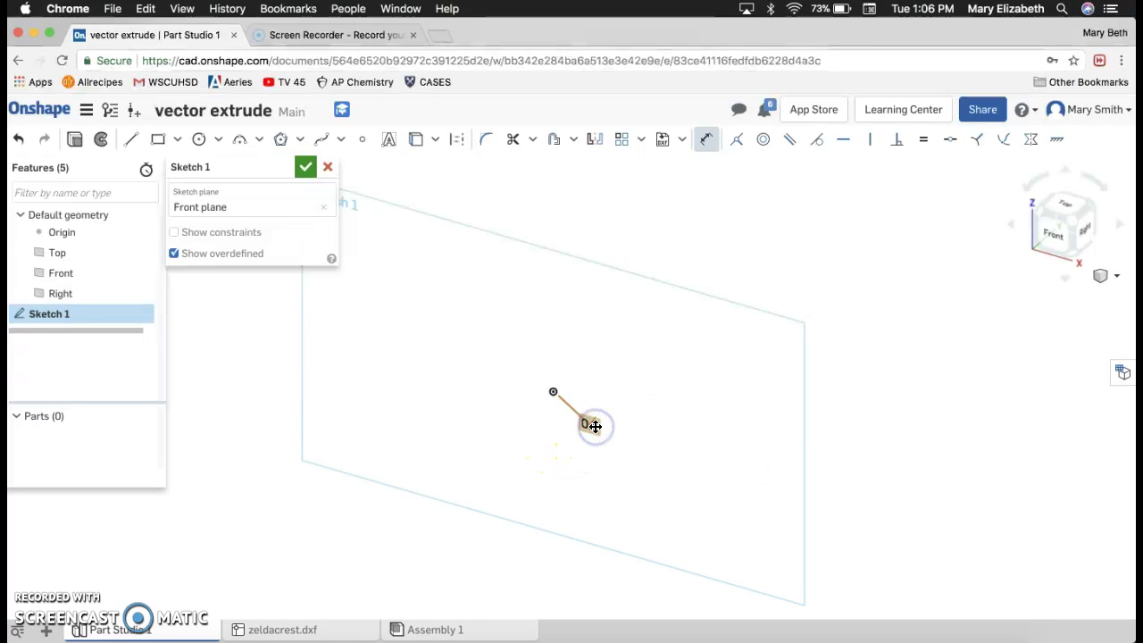
pyautogui.doubleClick(595, 426)
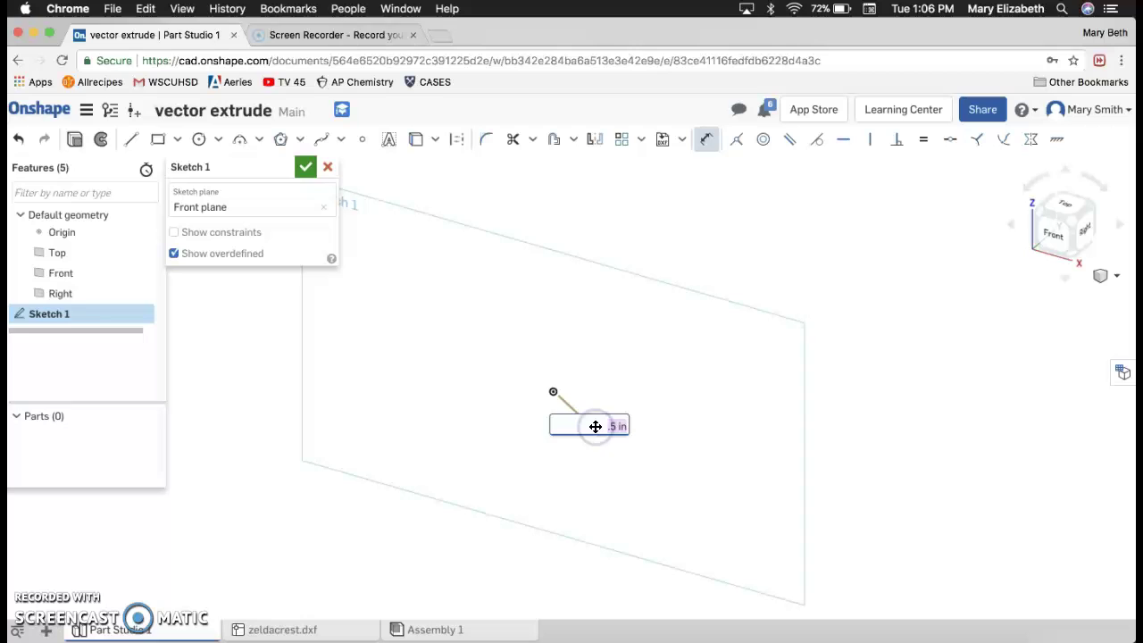
pyautogui.write('1')
pyautogui.press('Return')
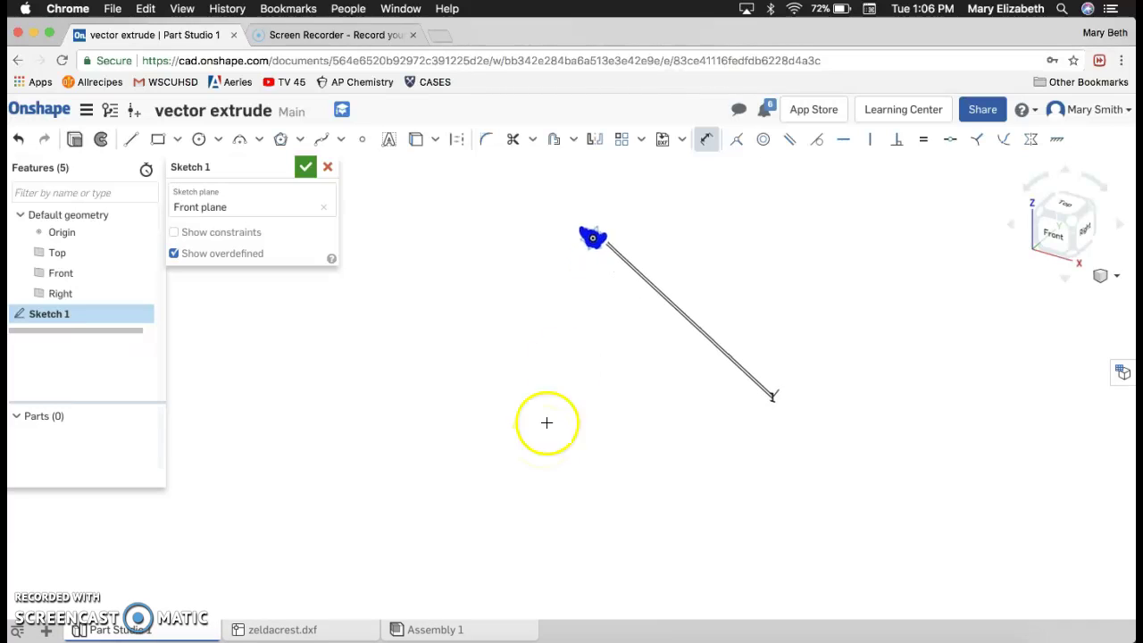
pyautogui.click(1047, 232)
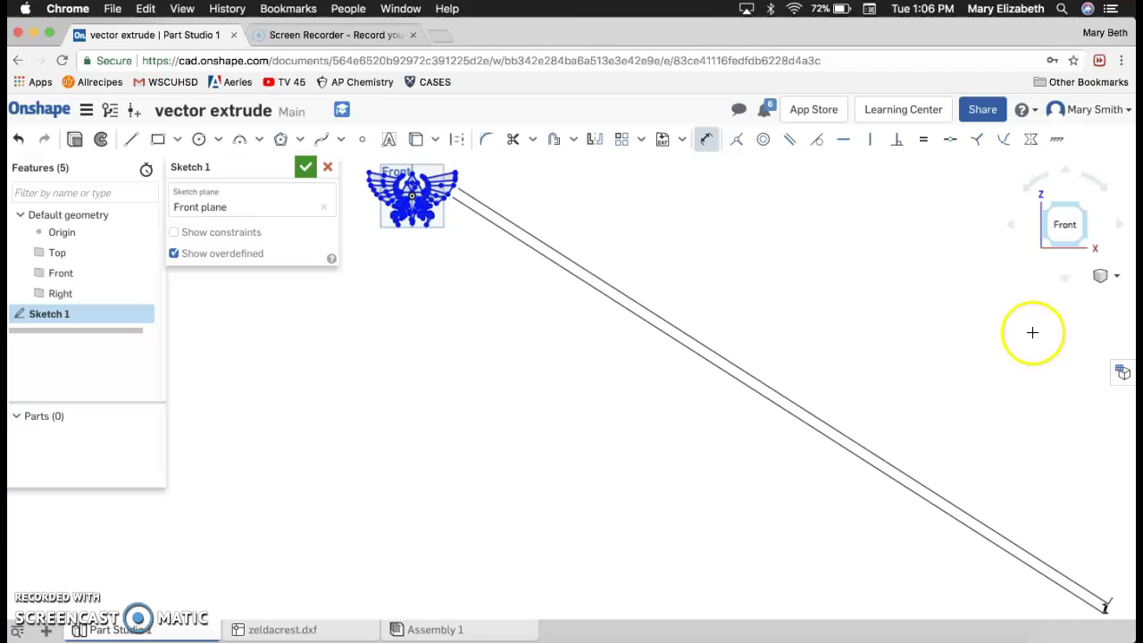
pyautogui.moveTo(1112, 605)
pyautogui.mouseDown()
pyautogui.moveTo(485, 232)
pyautogui.moveTo(463, 205)
pyautogui.mouseUp()
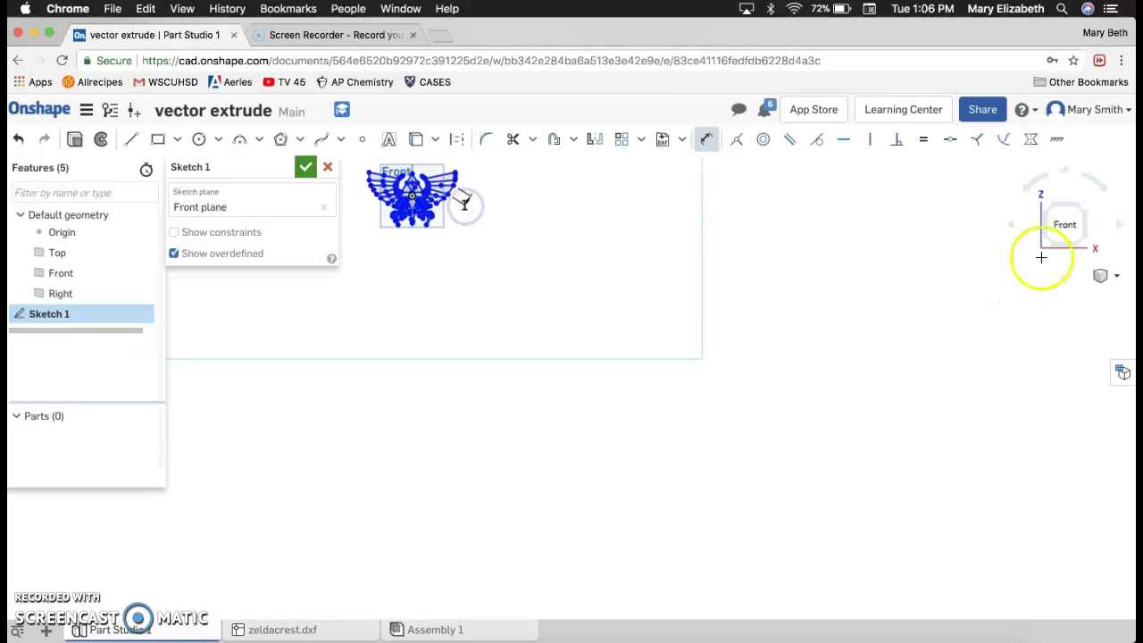
pyautogui.click(1066, 224)
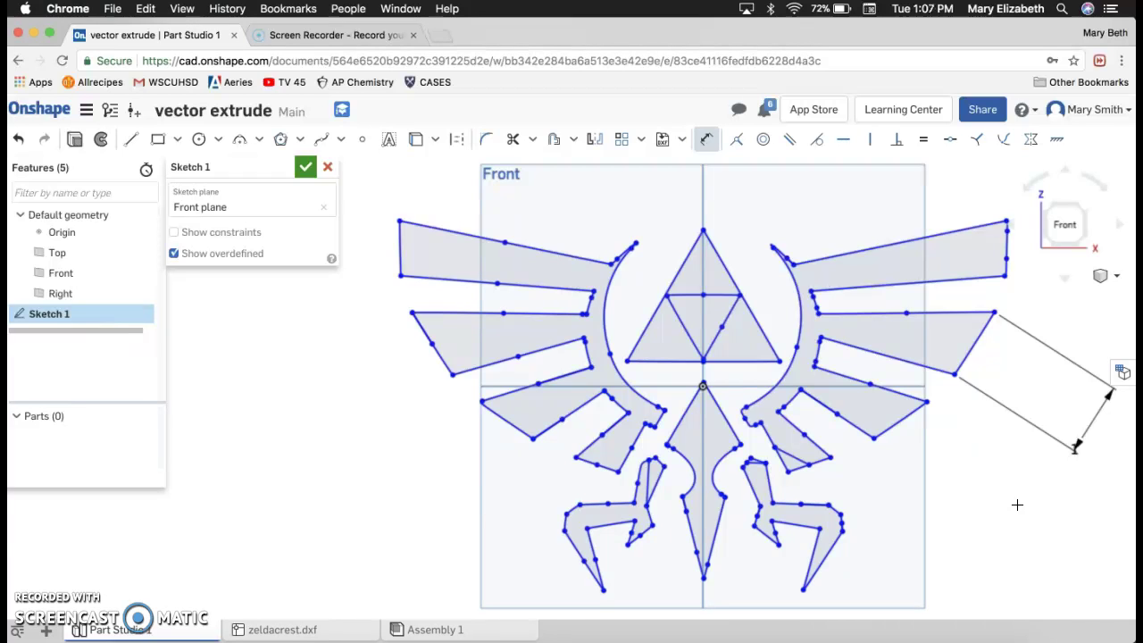
# - Accept Sketch 1 and select all eight crest regions for a new extrusion
pyautogui.click(306, 167)
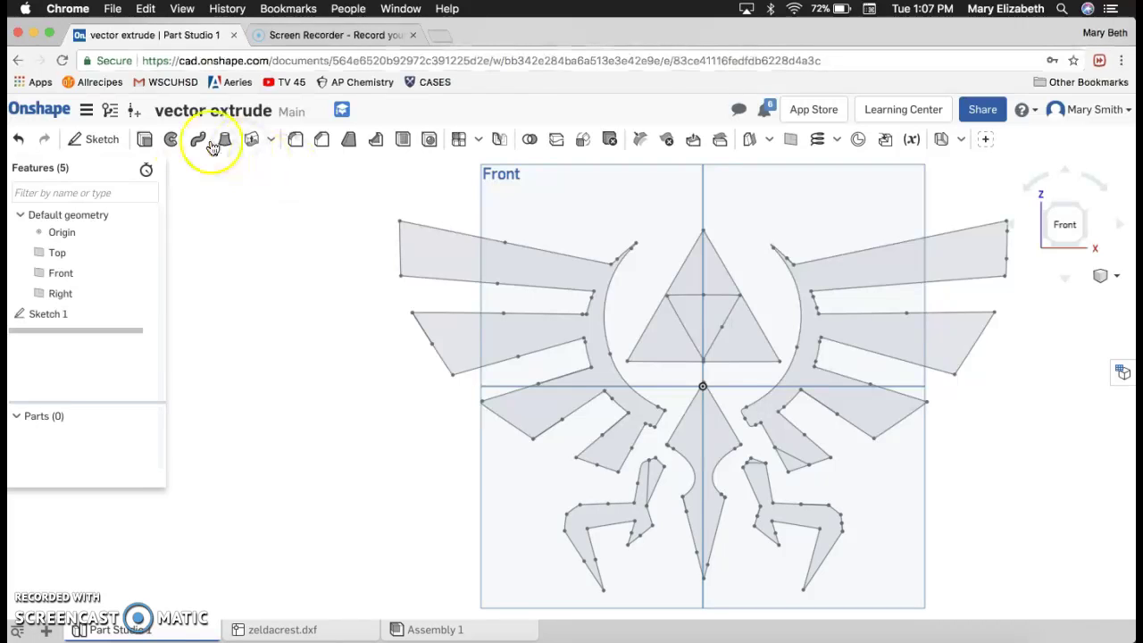
pyautogui.click(145, 141)
pyautogui.click(449, 260)
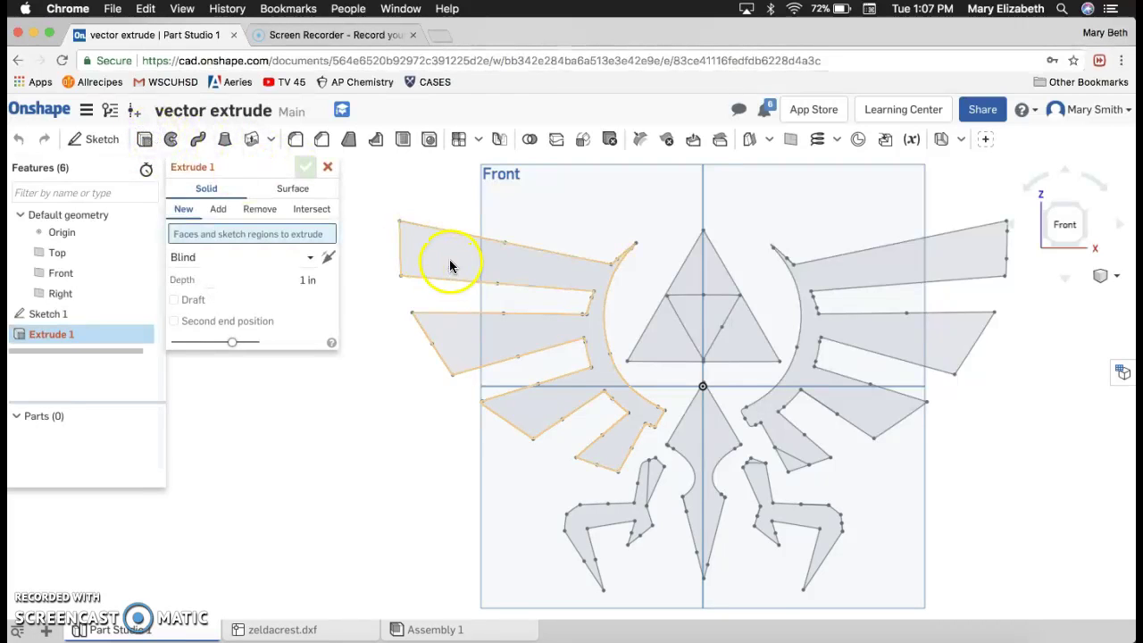
pyautogui.click(659, 335)
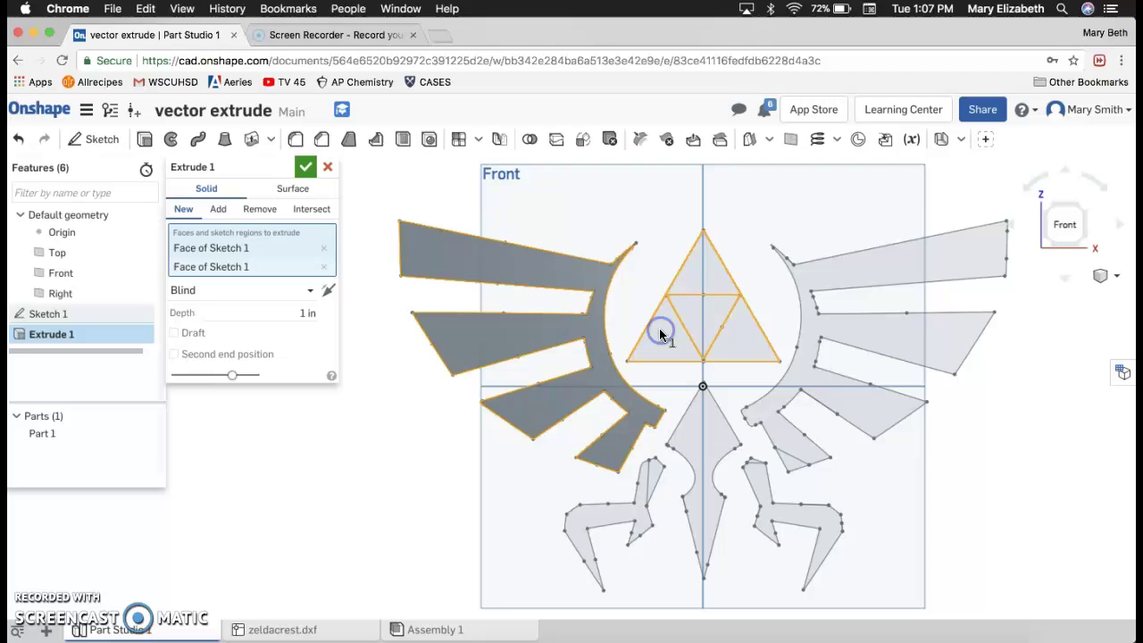
pyautogui.click(822, 281)
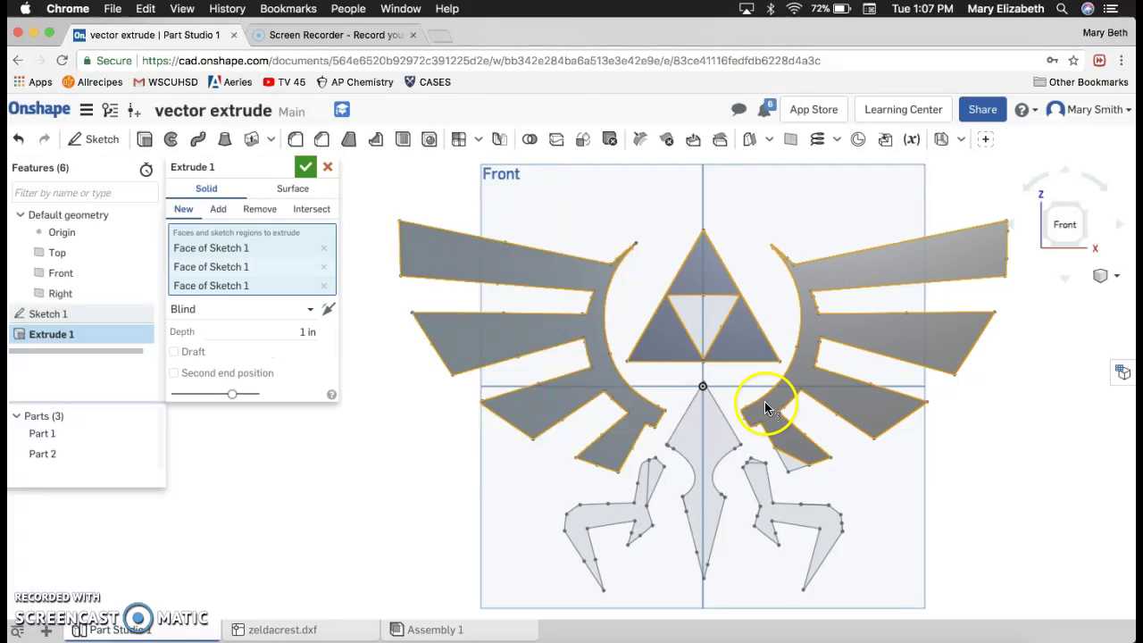
pyautogui.click(707, 426)
pyautogui.click(754, 487)
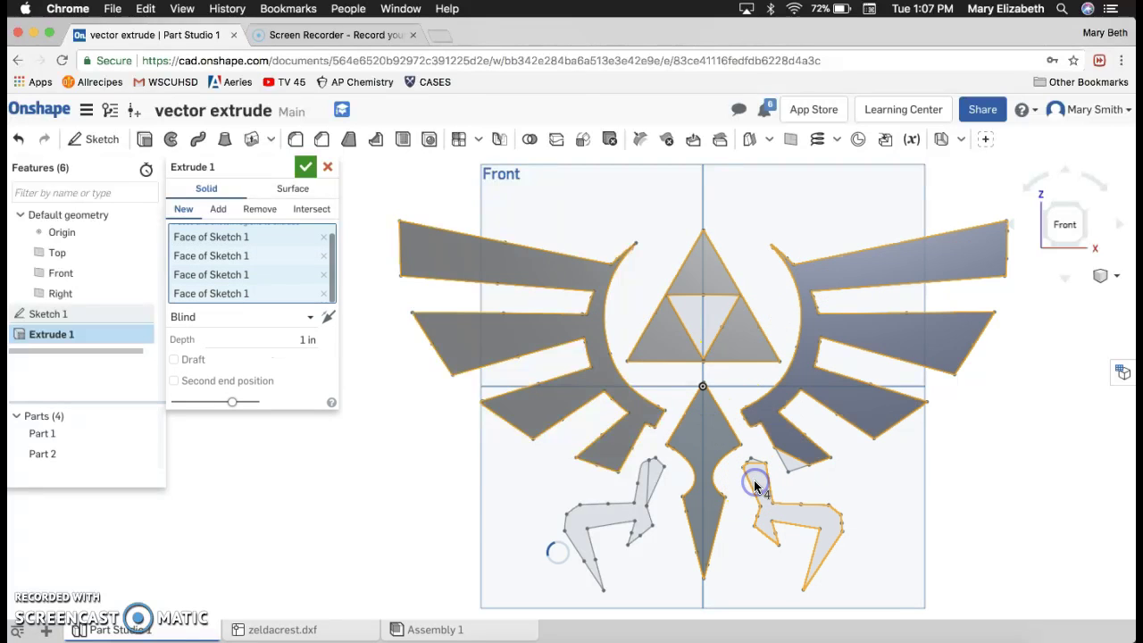
pyautogui.click(638, 496)
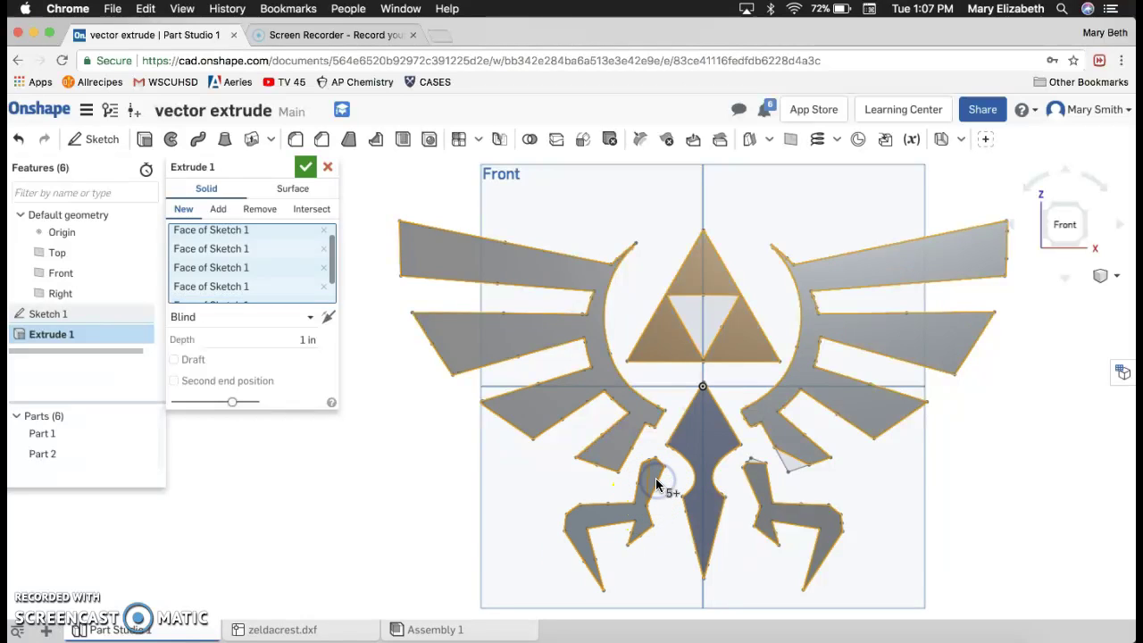
pyautogui.click(734, 472)
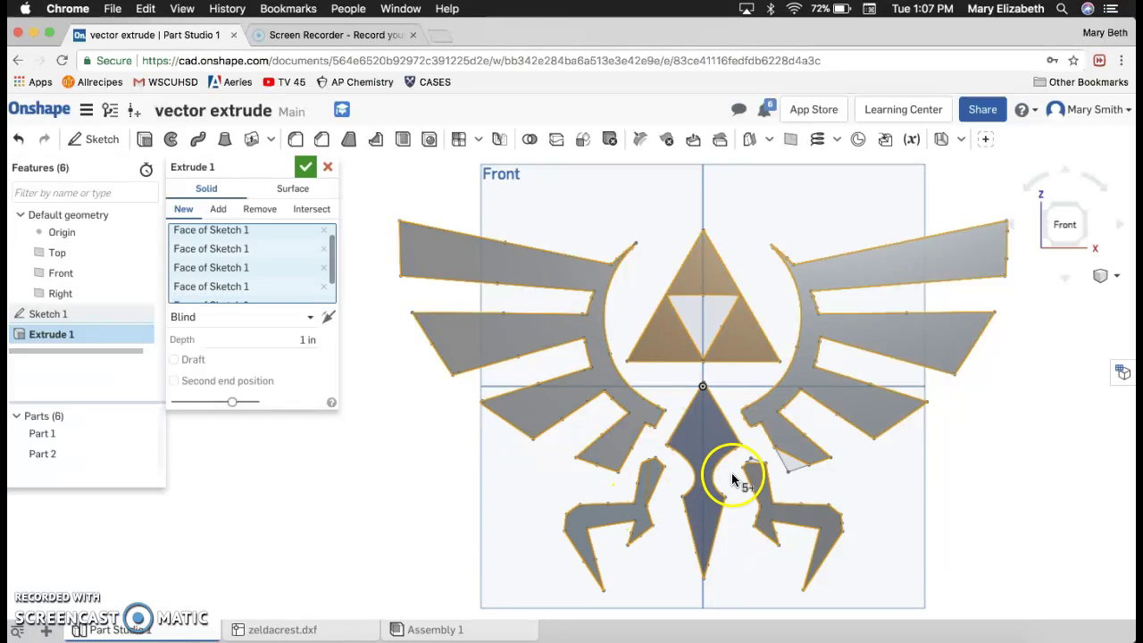
pyautogui.click(790, 470)
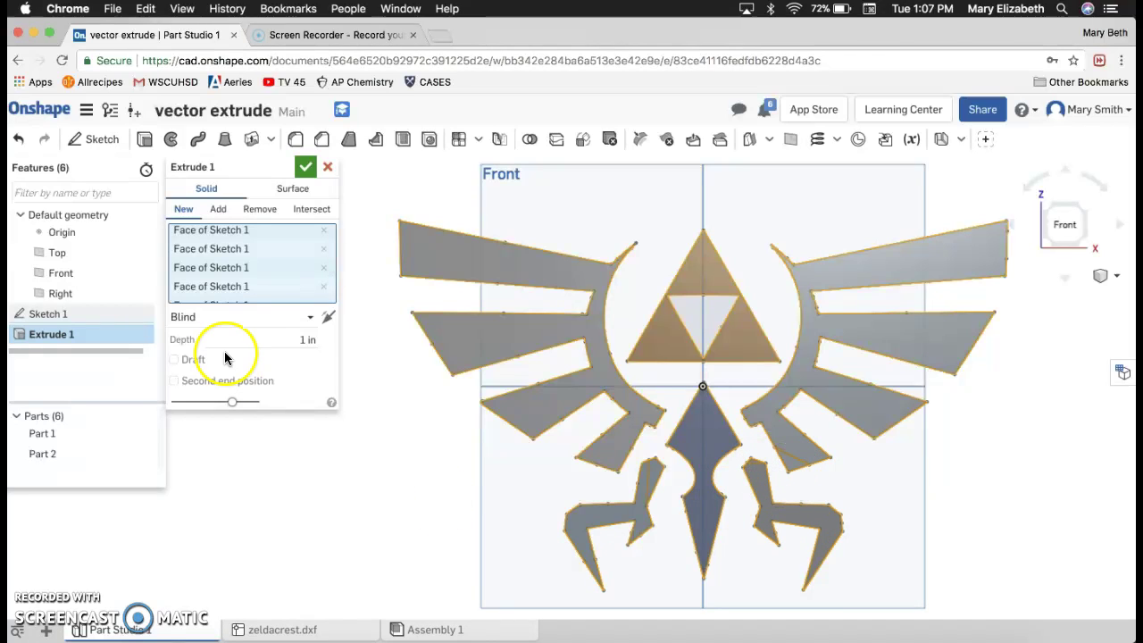
# - Set the extrusion depth to 0.75 in and confirm it
pyautogui.click(1082, 244)
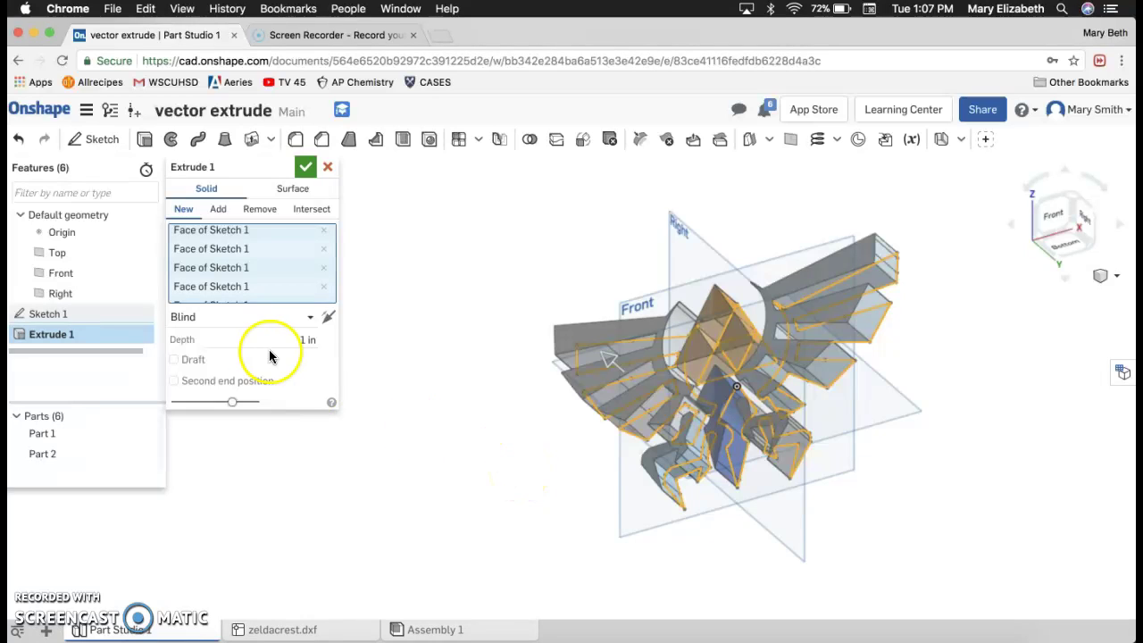
pyautogui.click(302, 338)
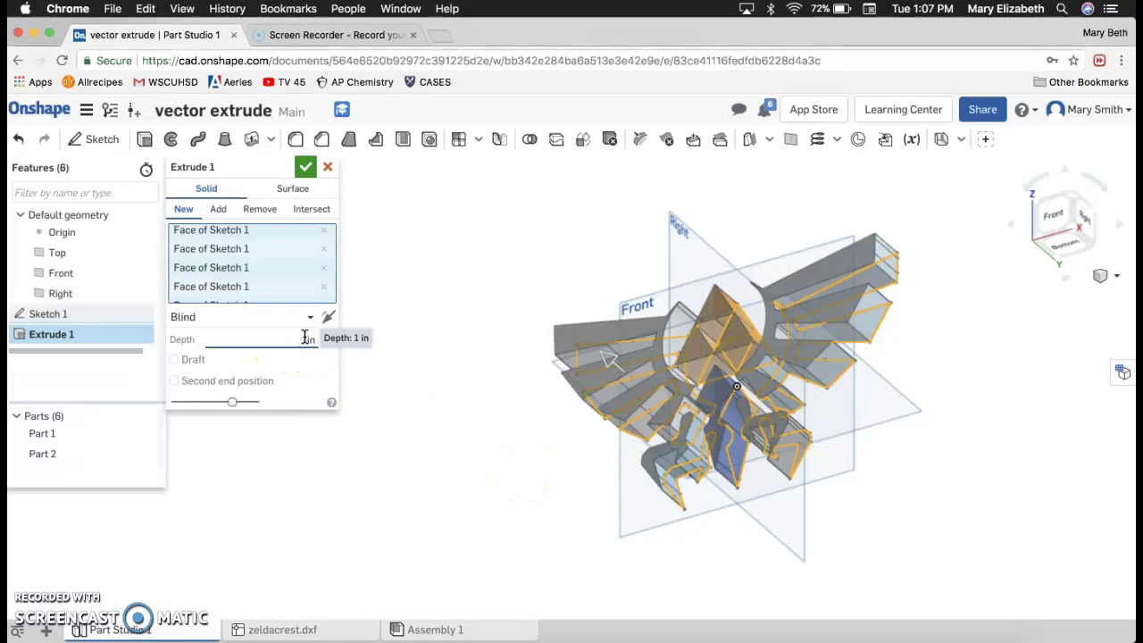
pyautogui.write('0.75')
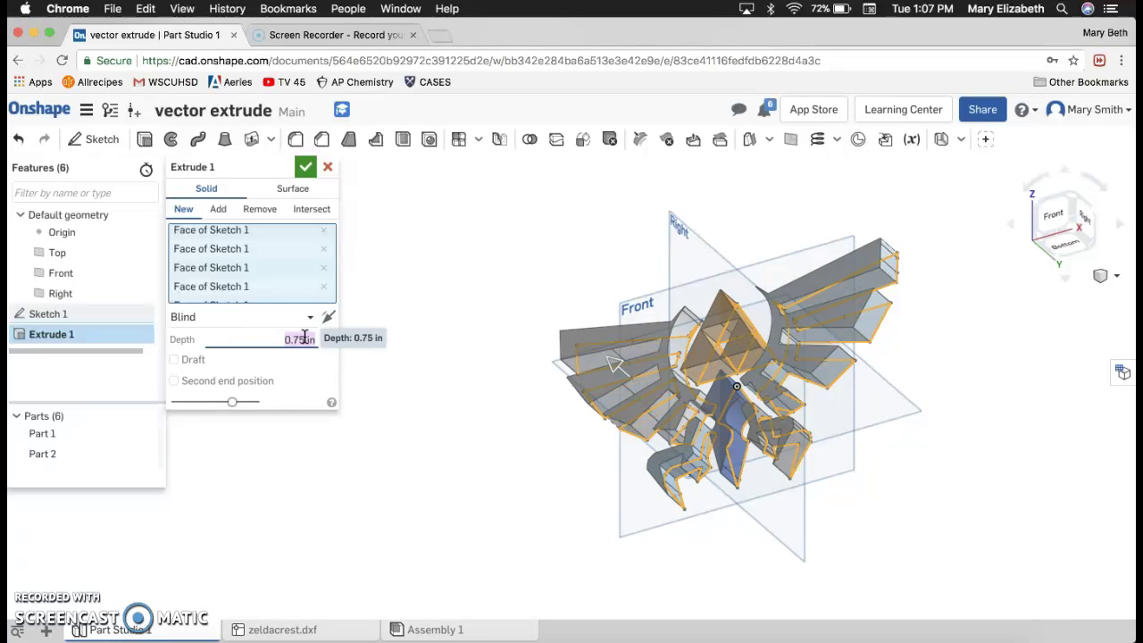
pyautogui.click(305, 167)
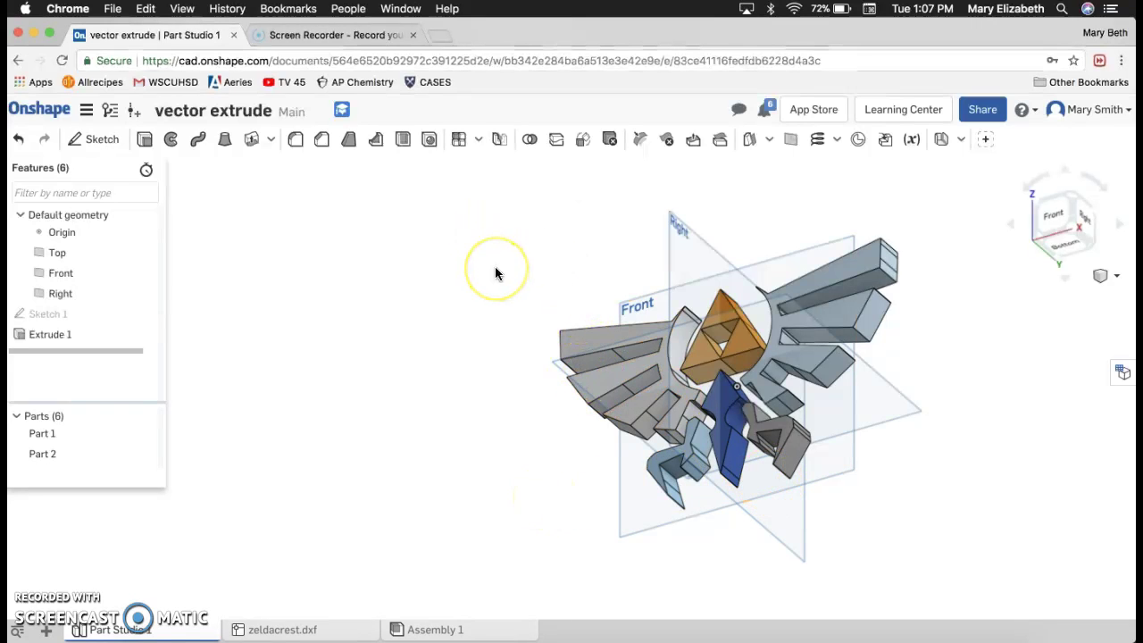
# - Draw a corner rectangle enclosing the whole crest in Sketch 1, then close and reopen the sketch
pyautogui.click(1053, 217)
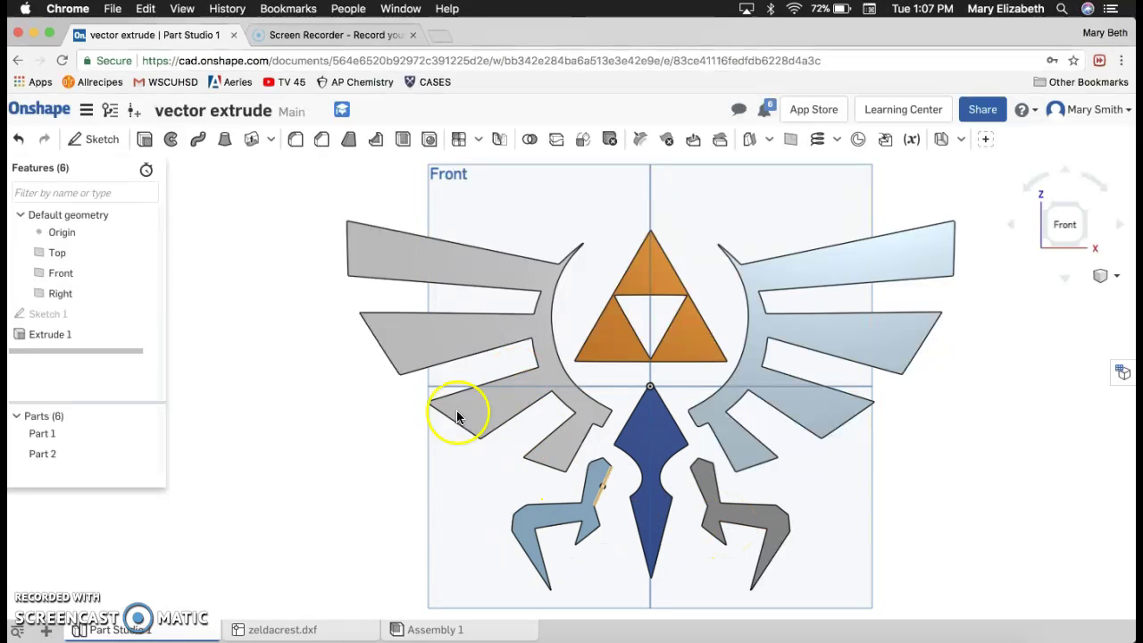
pyautogui.doubleClick(52, 315)
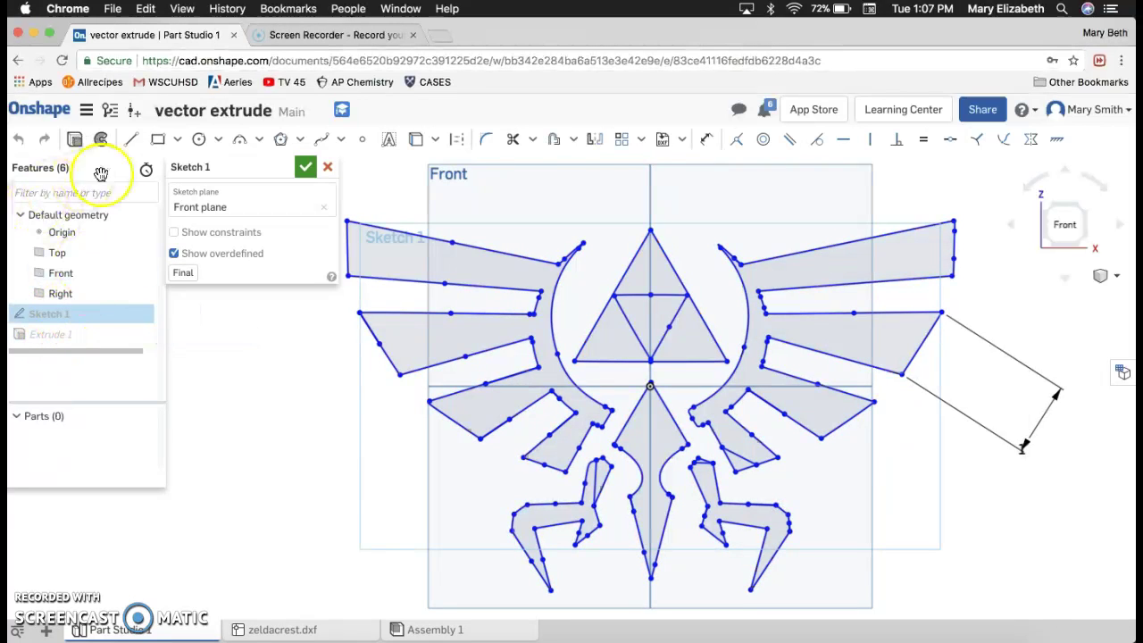
pyautogui.click(157, 140)
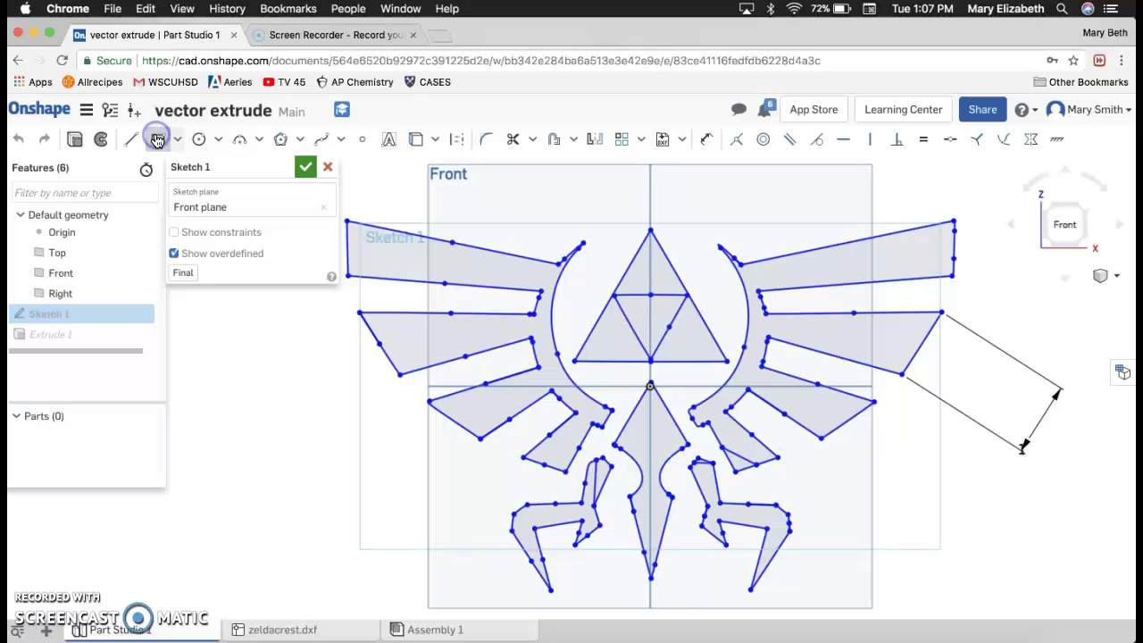
pyautogui.click(315, 603)
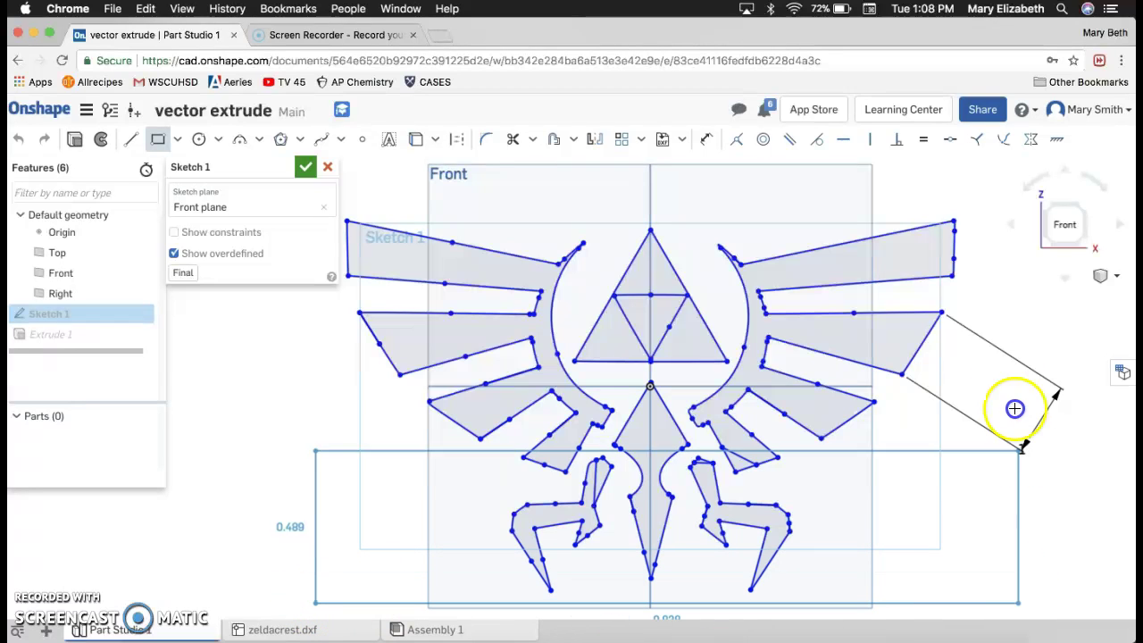
pyautogui.click(984, 176)
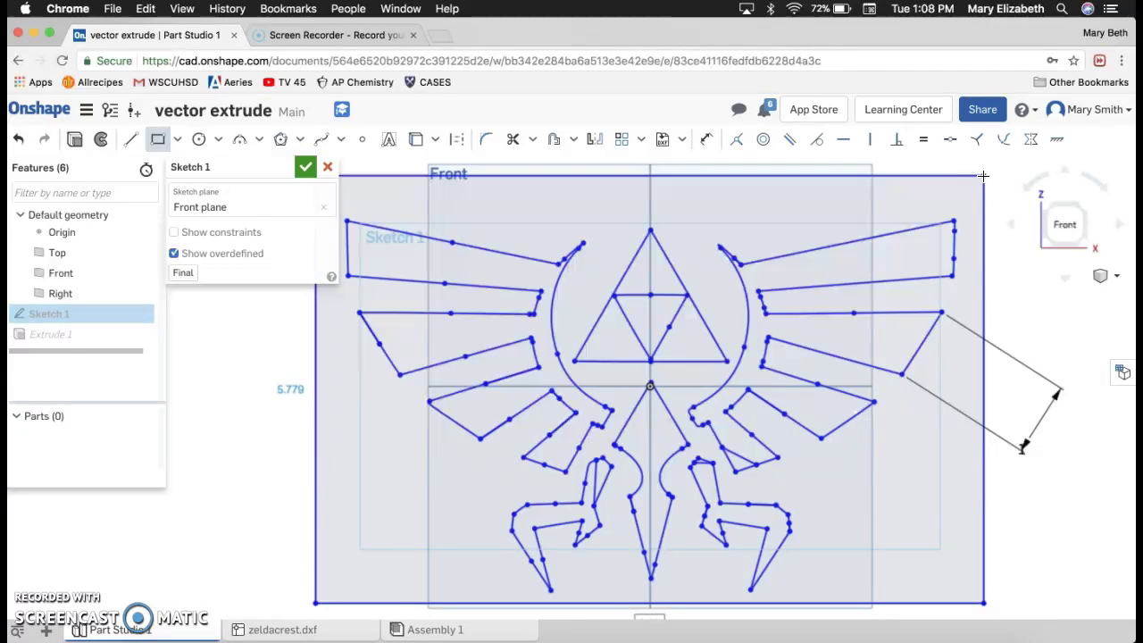
pyautogui.click(303, 167)
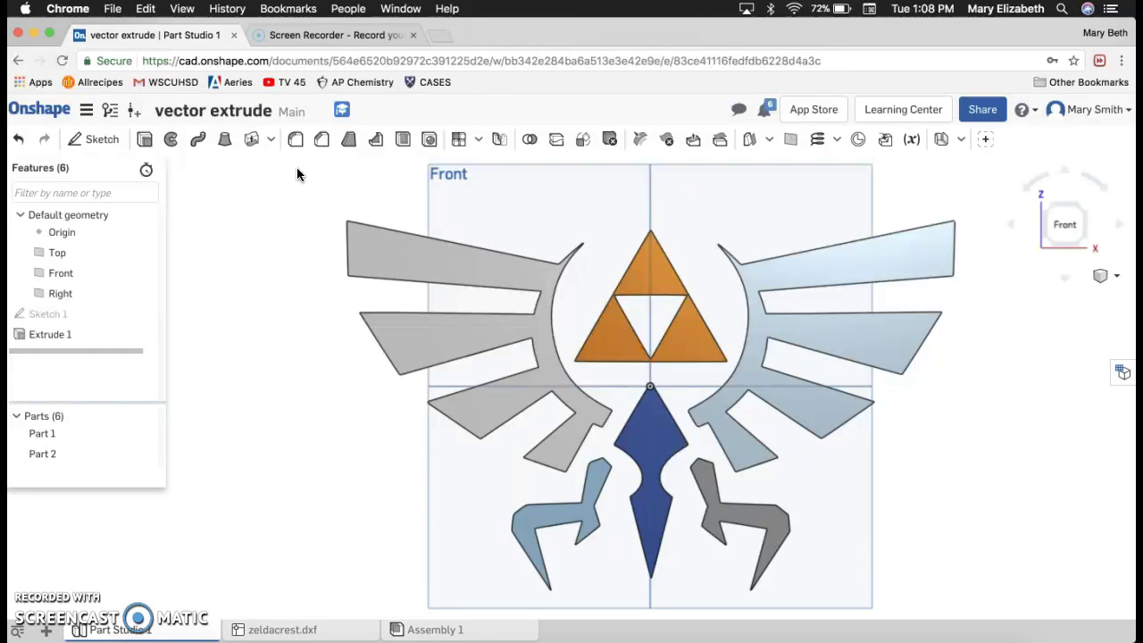
pyautogui.doubleClick(46, 315)
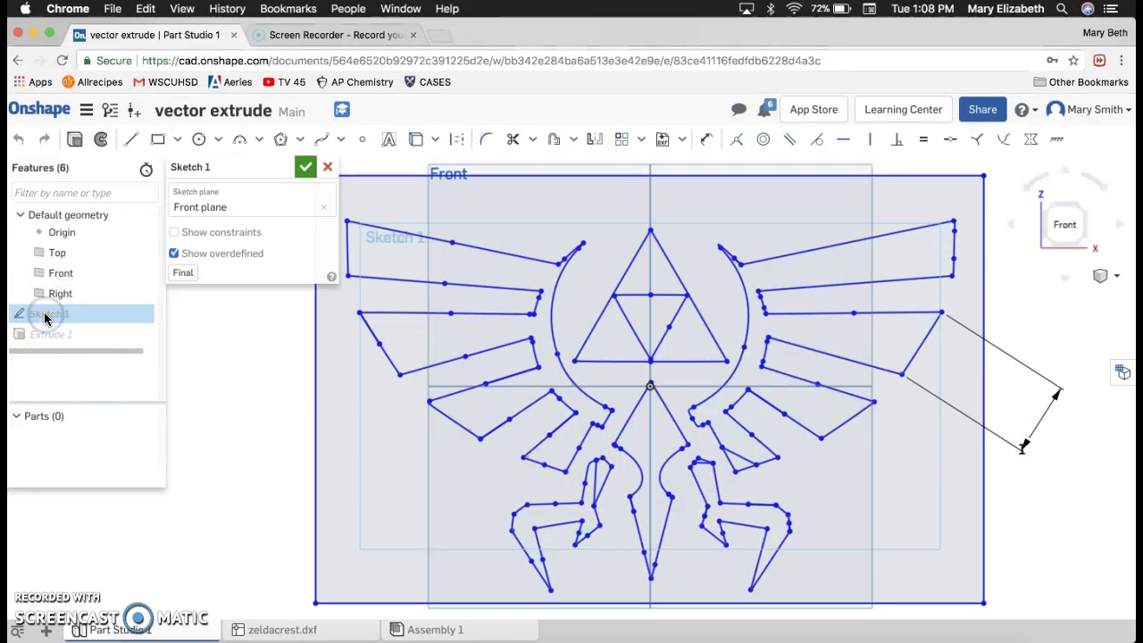
# - Check the rectangle's left edge length of 5.779 and close Sketch 1 unchanged
pyautogui.click(306, 165)
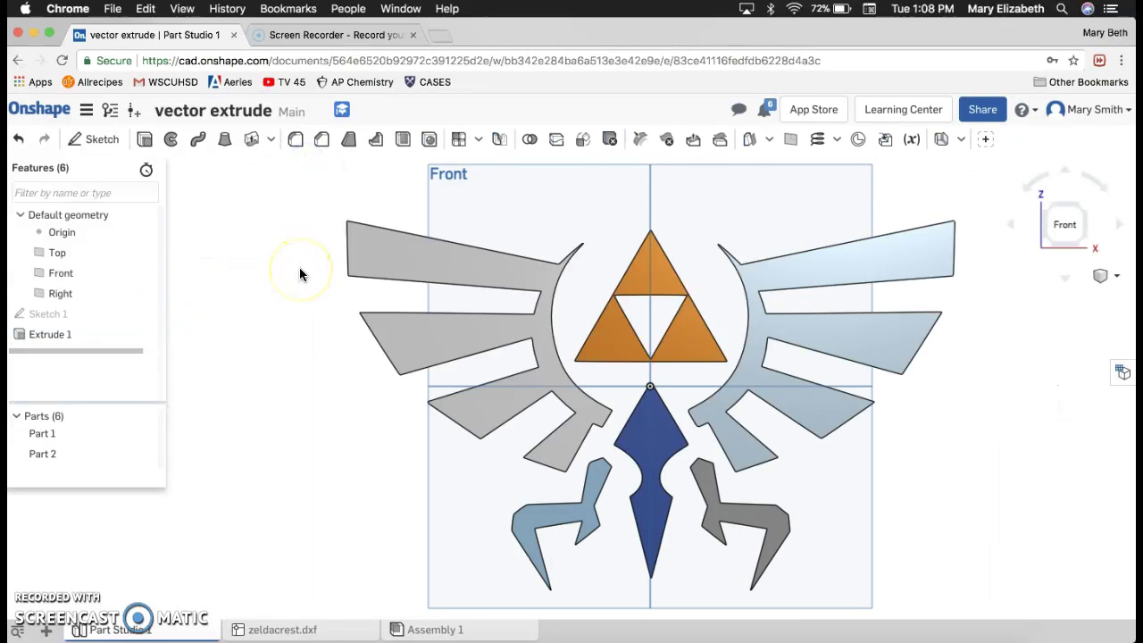
pyautogui.click(457, 215)
pyautogui.click(275, 321)
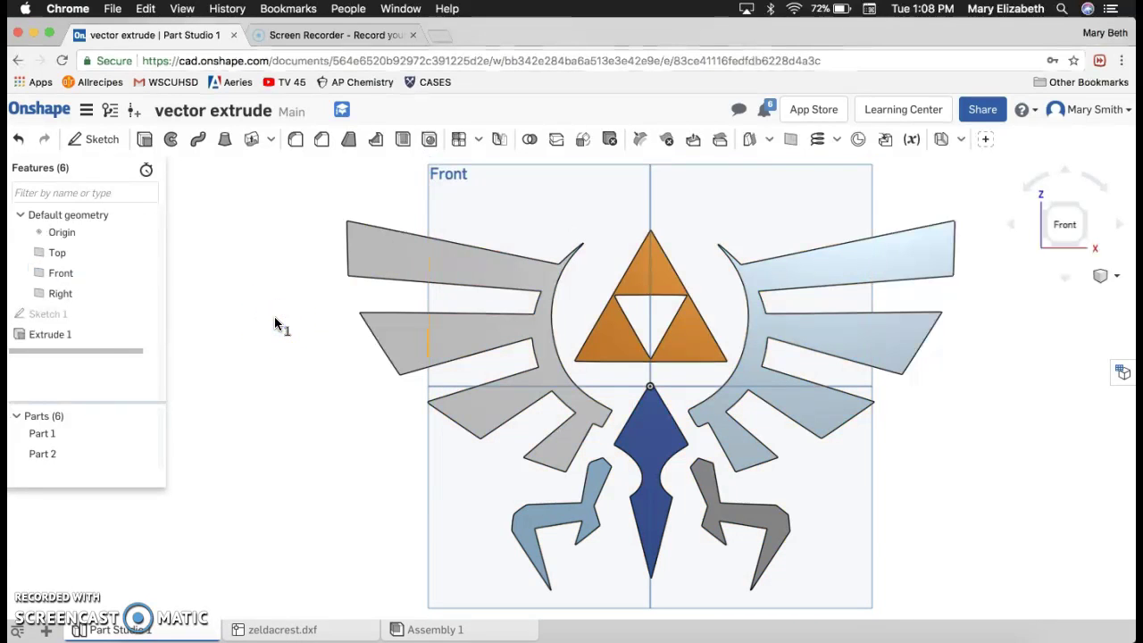
pyautogui.click(75, 315)
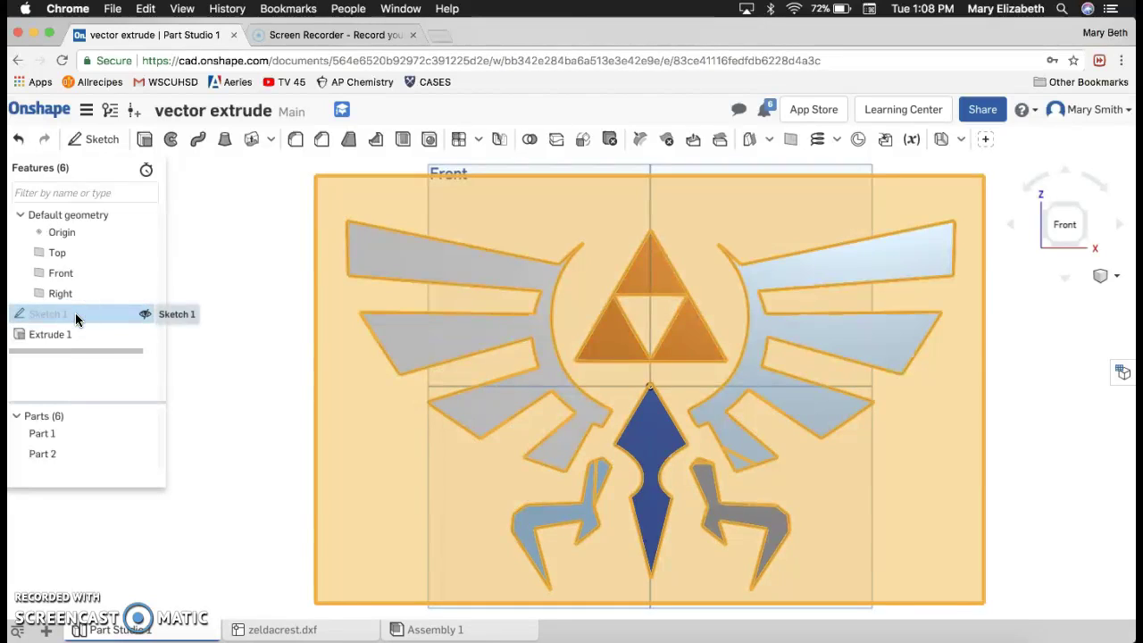
pyautogui.doubleClick(75, 315)
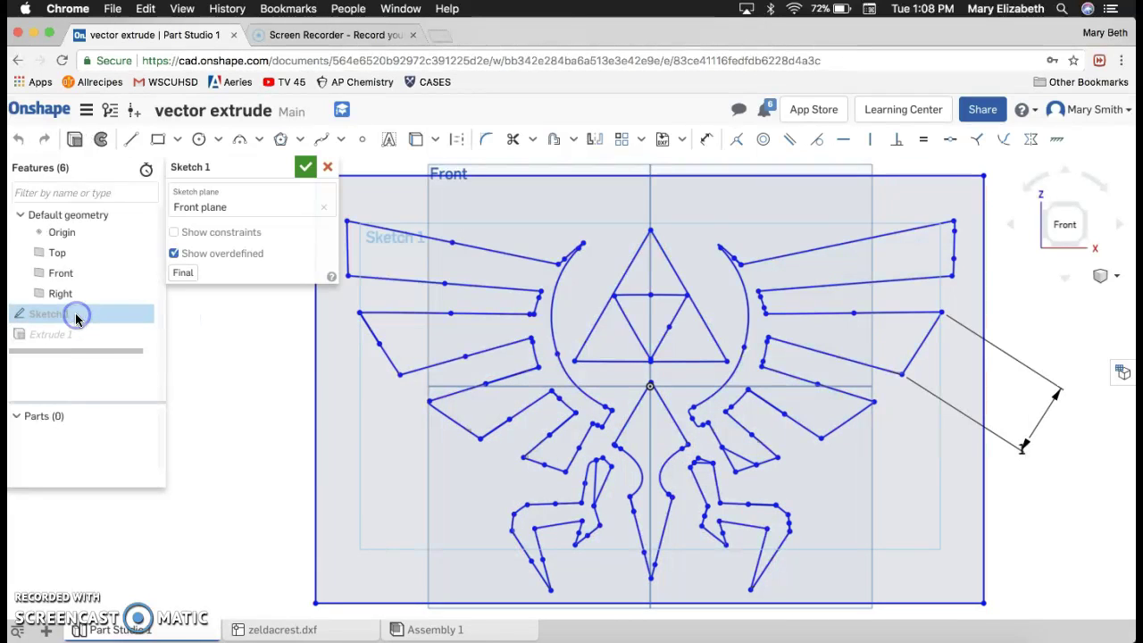
pyautogui.click(318, 387)
pyautogui.click(319, 382)
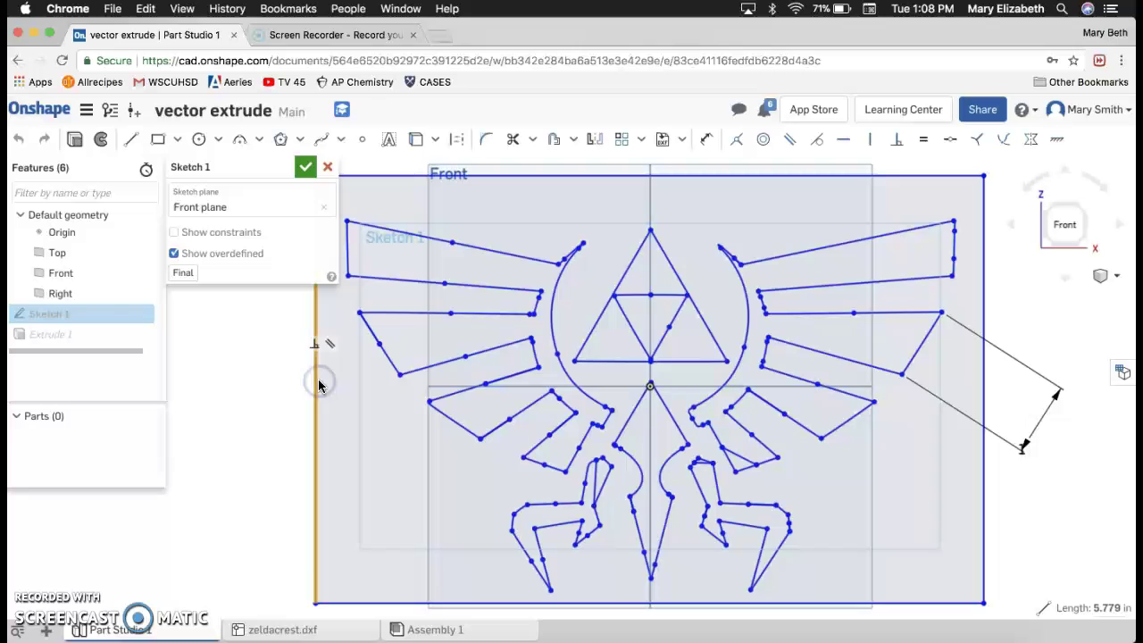
pyautogui.click(305, 167)
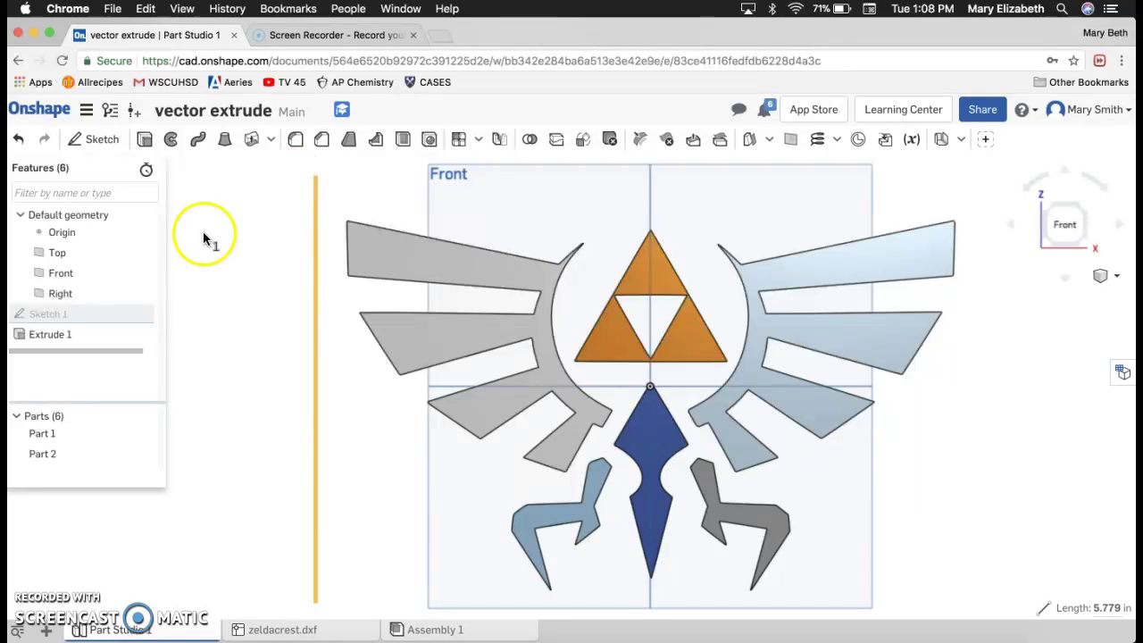
pyautogui.click(231, 297)
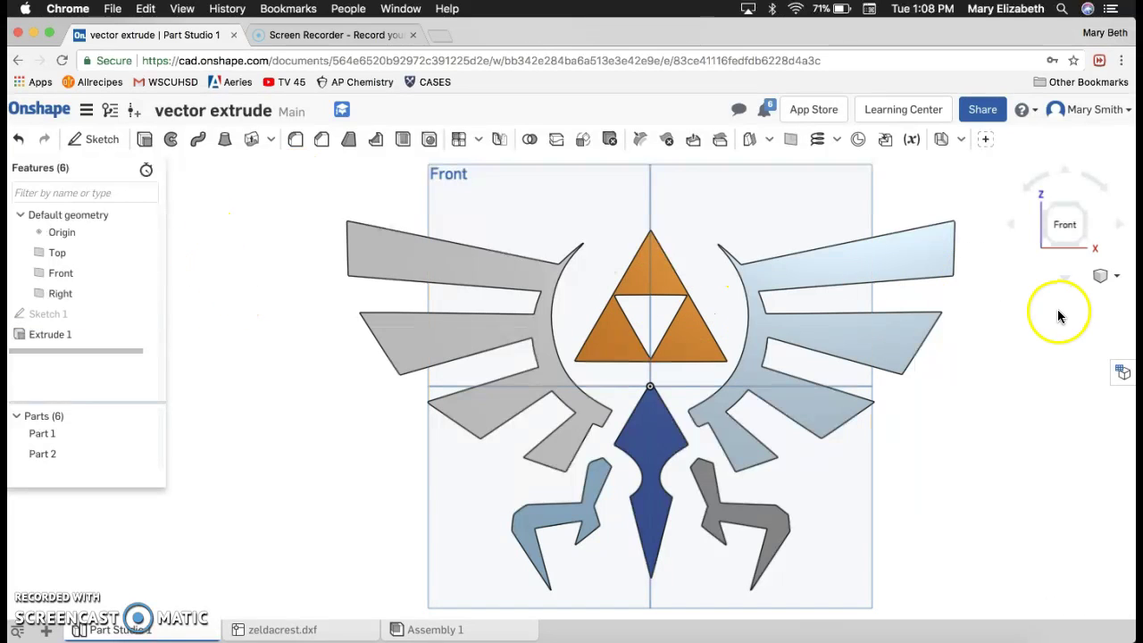
# - Rotate the view with the view cube to inspect the extruded crest parts in 3D
pyautogui.click(1085, 248)
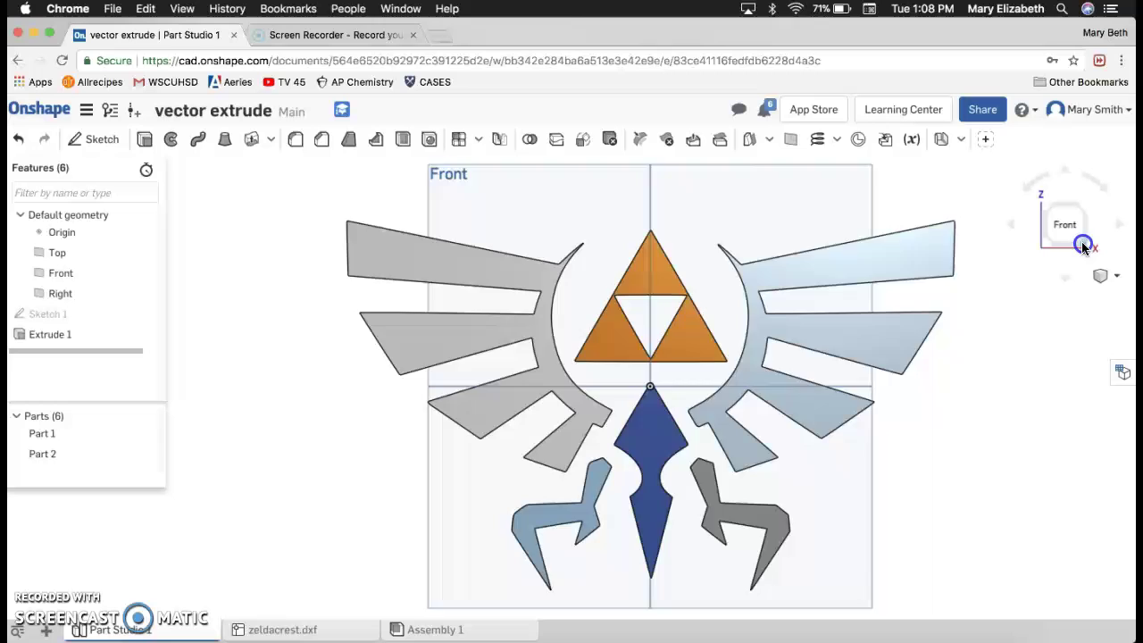
pyautogui.moveTo(1083, 248); pyautogui.dragTo(1014, 228)
pyautogui.click(1013, 228)
pyautogui.click(1003, 225)
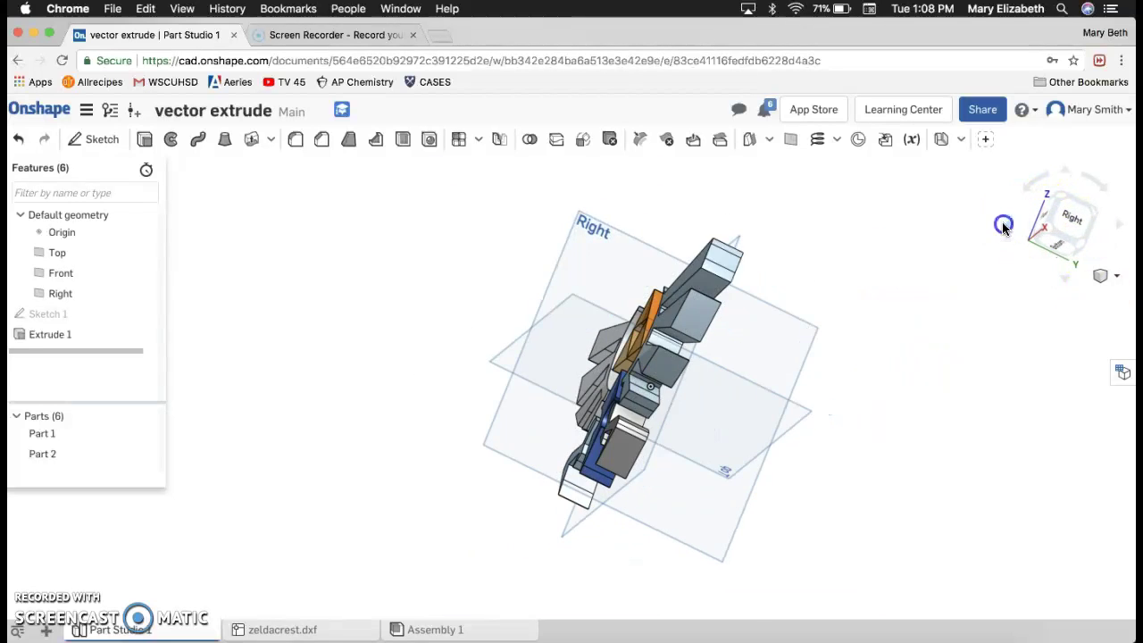
pyautogui.click(1003, 225)
pyautogui.click(1001, 224)
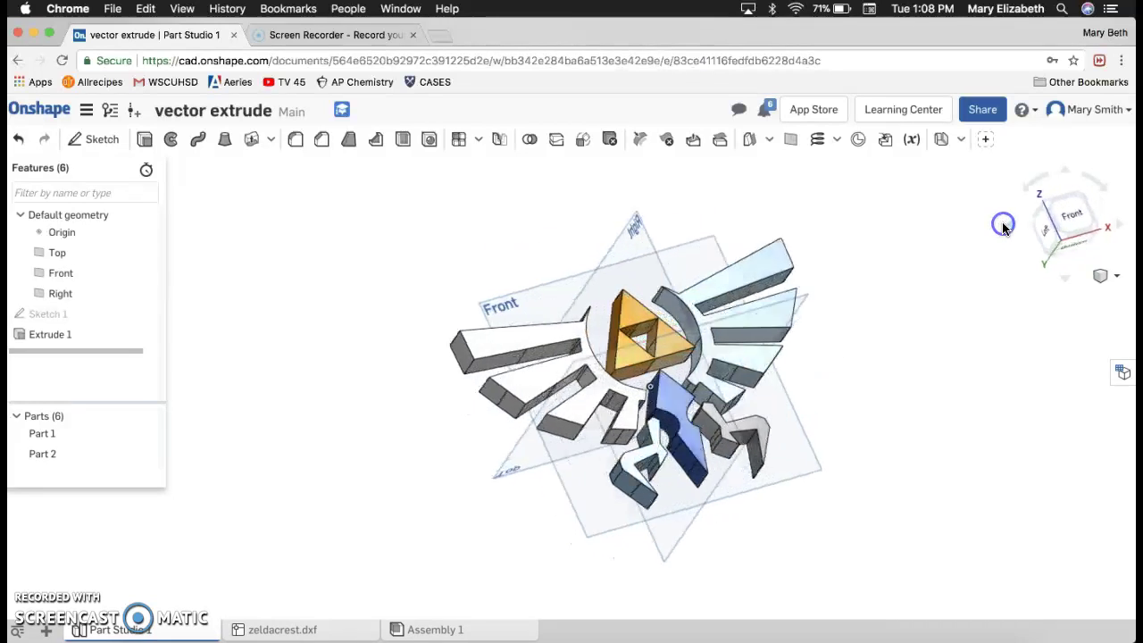
# - Pick the plate region surrounding the crest in Sketch 1 and close the sketch
pyautogui.doubleClick(62, 314)
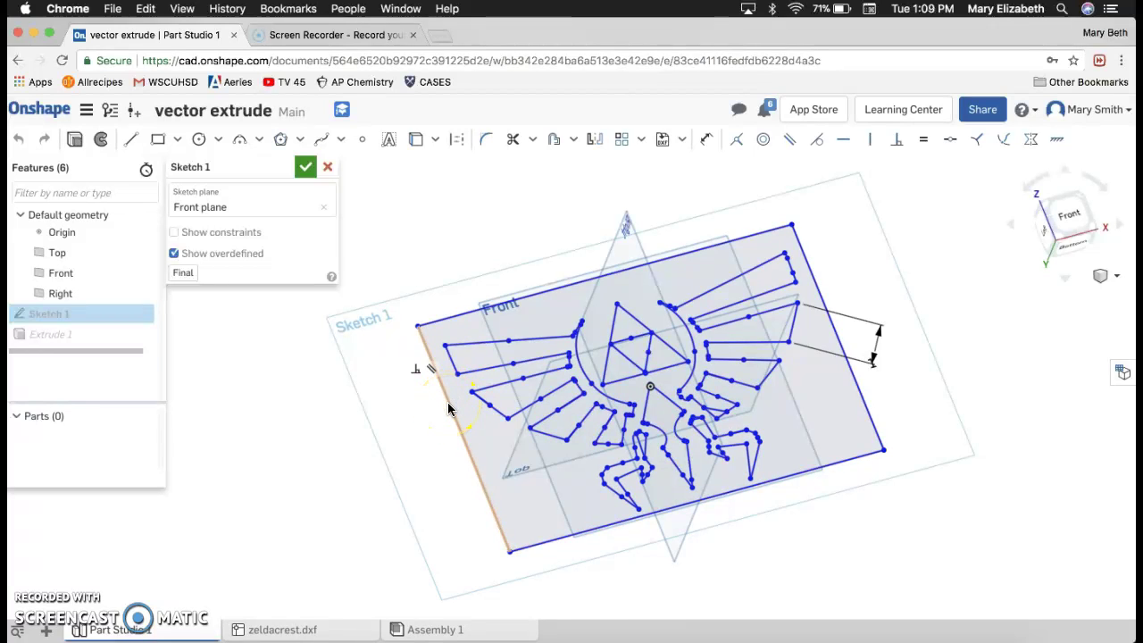
pyautogui.doubleClick(509, 332)
pyautogui.click(519, 327)
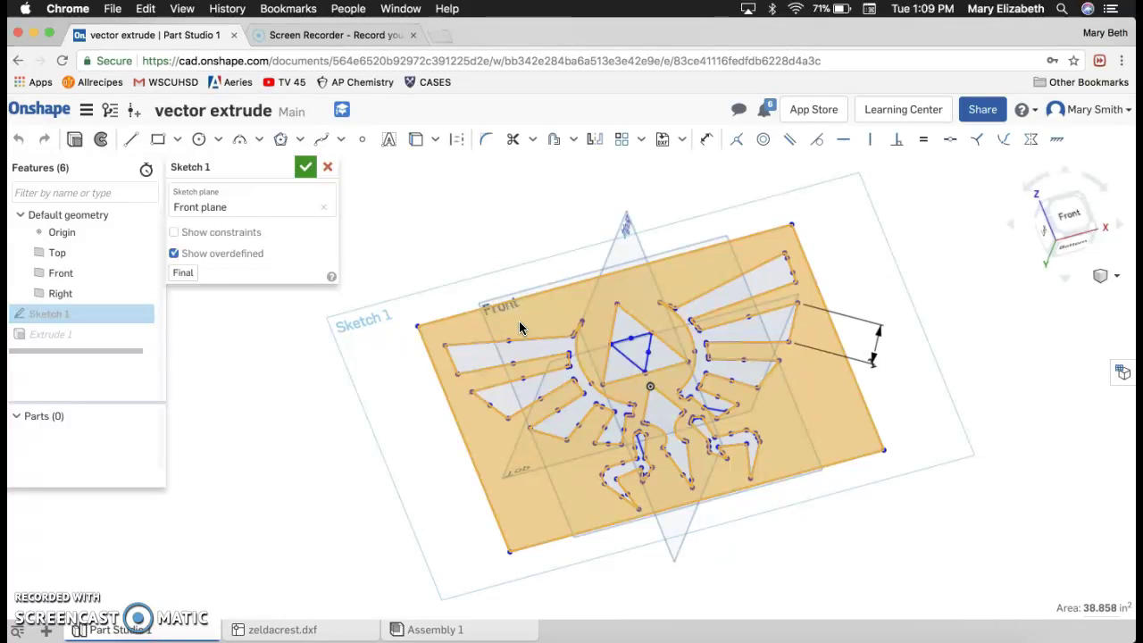
pyautogui.click(305, 166)
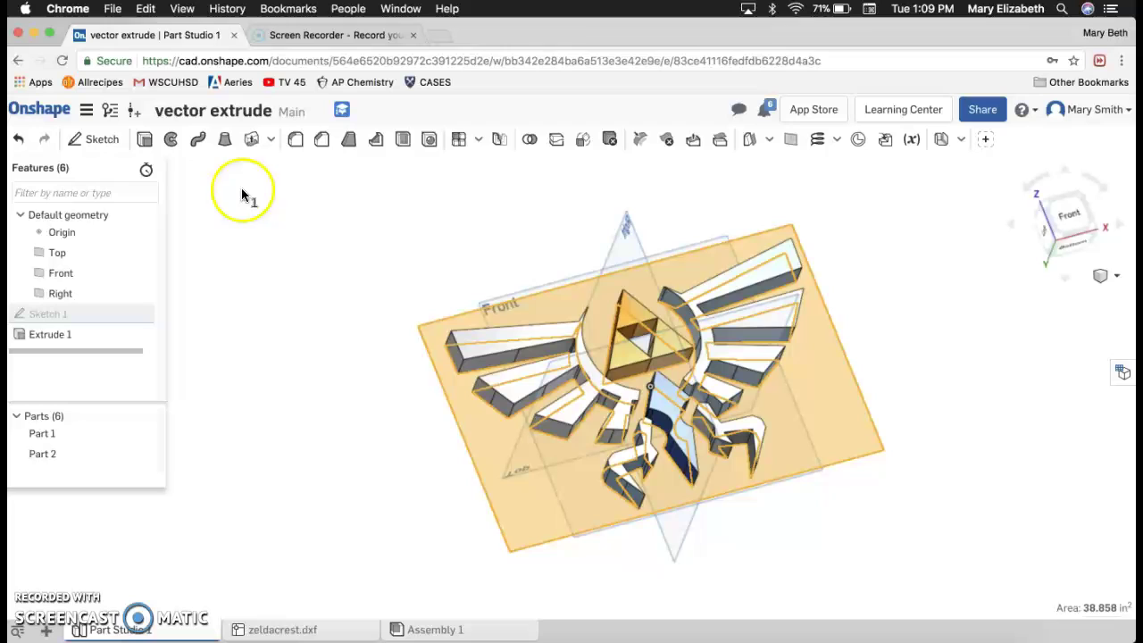
# - Extrude the plate region as a new solid 0.5 in deep
pyautogui.click(144, 140)
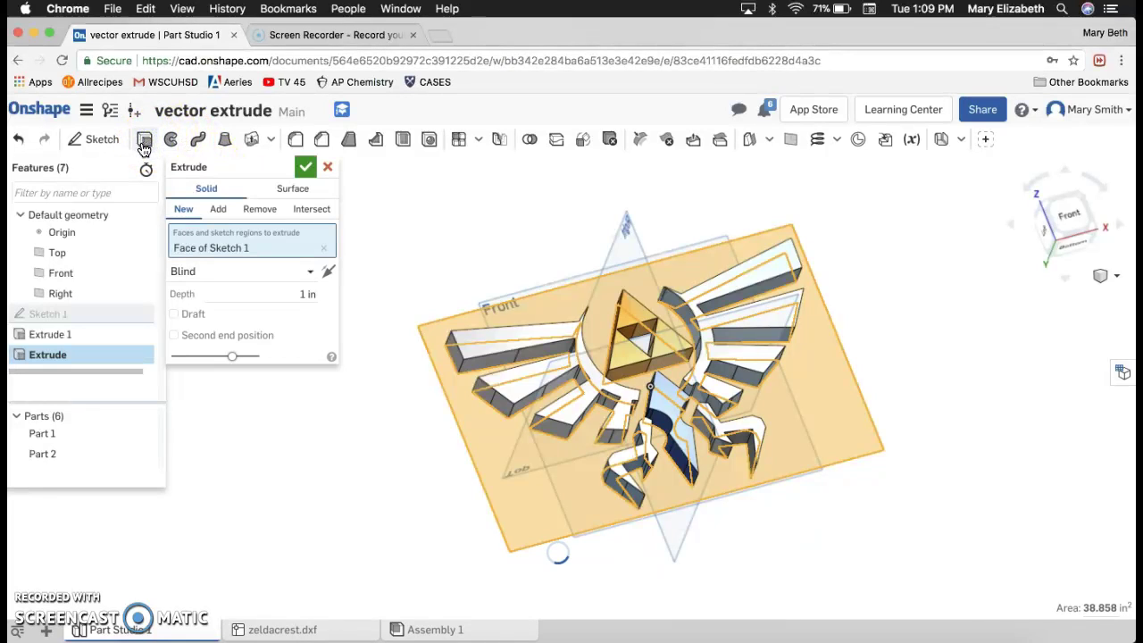
pyautogui.click(346, 299)
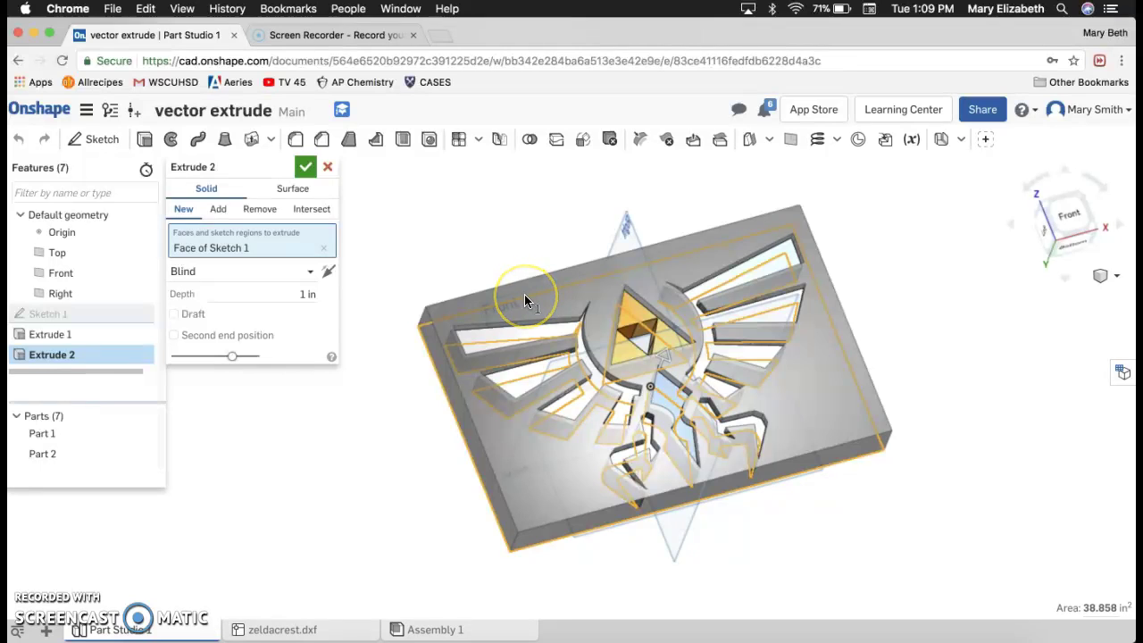
pyautogui.click(299, 243)
pyautogui.click(506, 337)
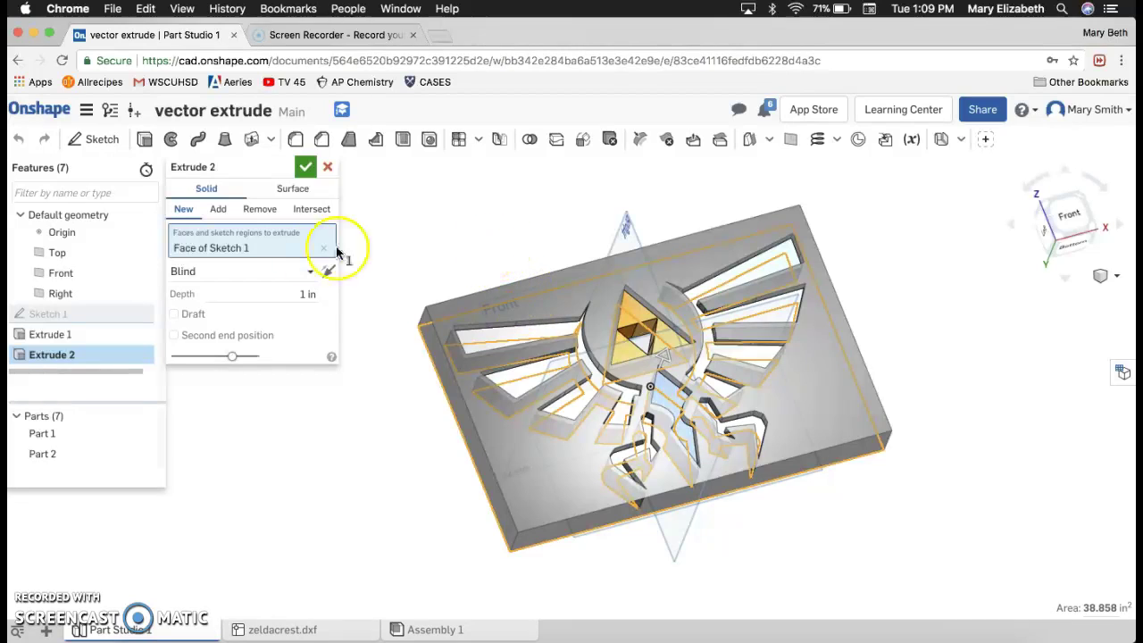
pyautogui.click(316, 294)
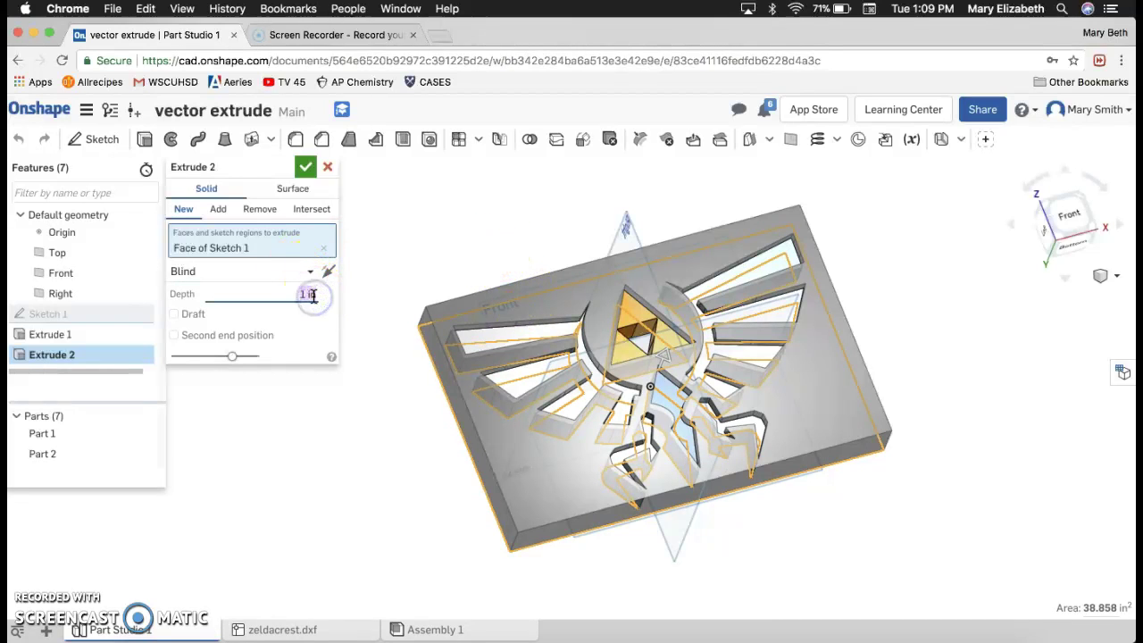
pyautogui.write('0.5')
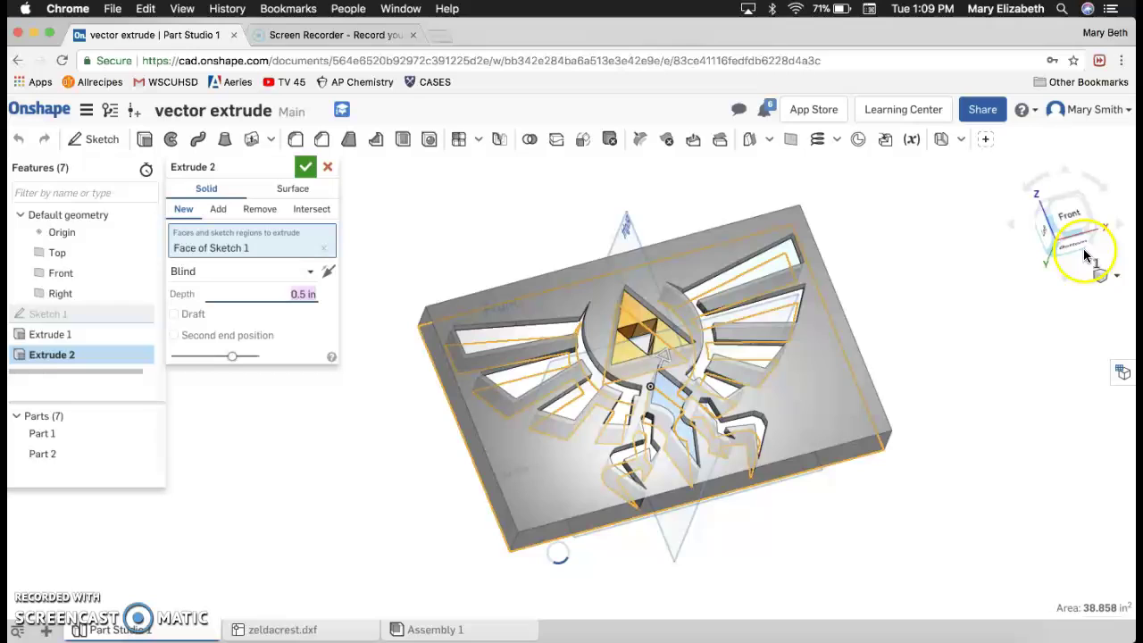
pyautogui.click(1091, 231)
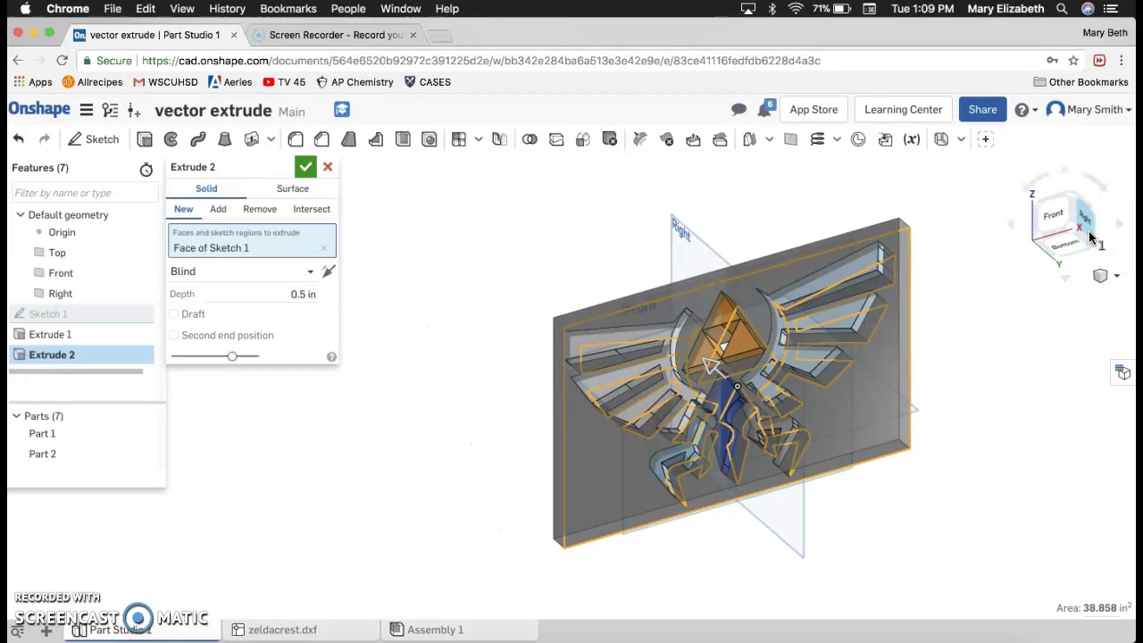
pyautogui.click(306, 166)
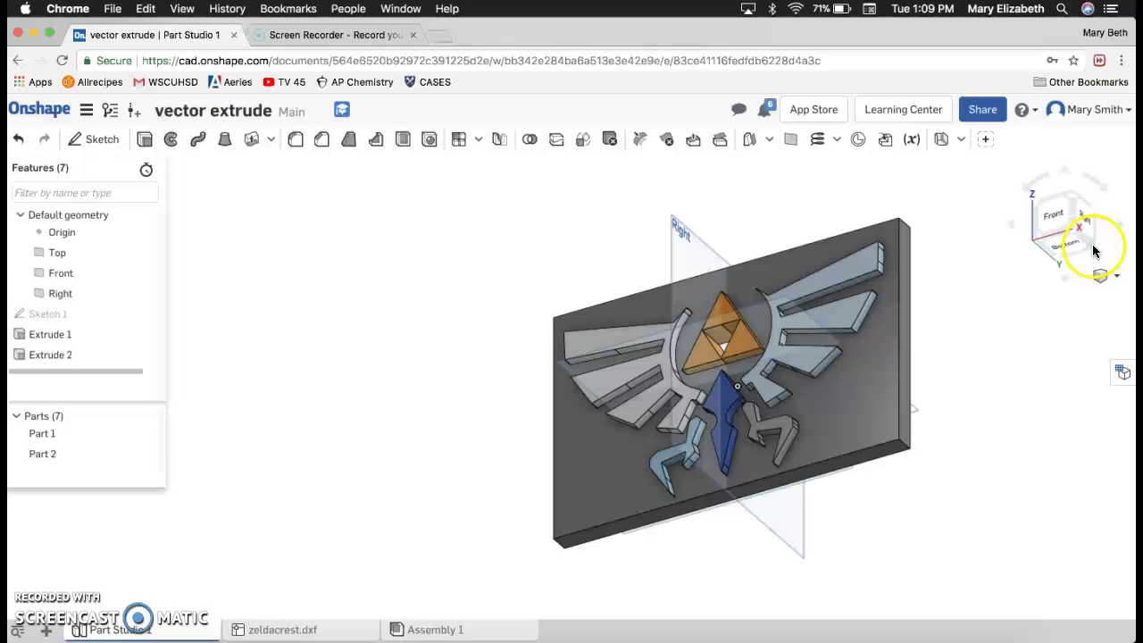
pyautogui.hotkey('shift', 'Left')
pyautogui.hotkey('shift', 'Left')
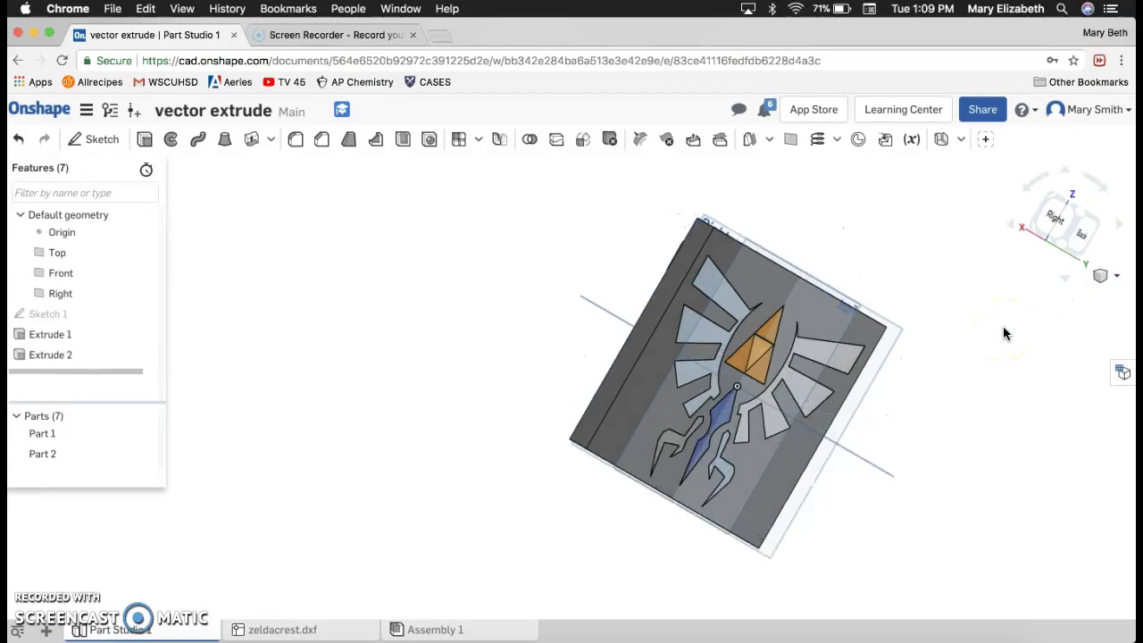
pyautogui.hotkey('shift', '7')
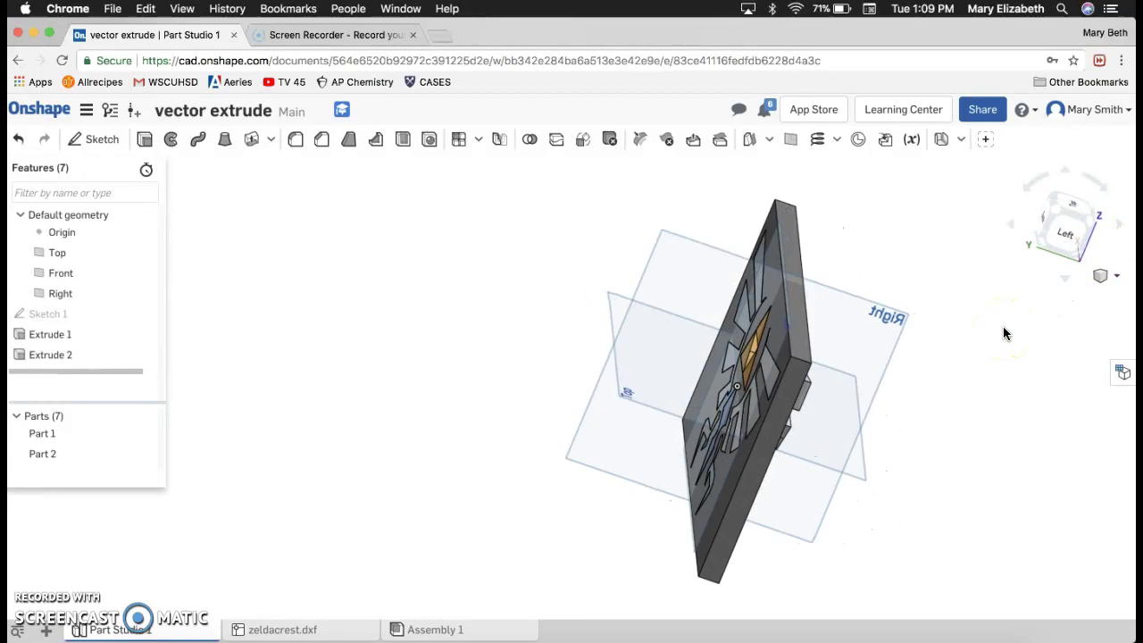
pyautogui.hotkey('shift', '1')
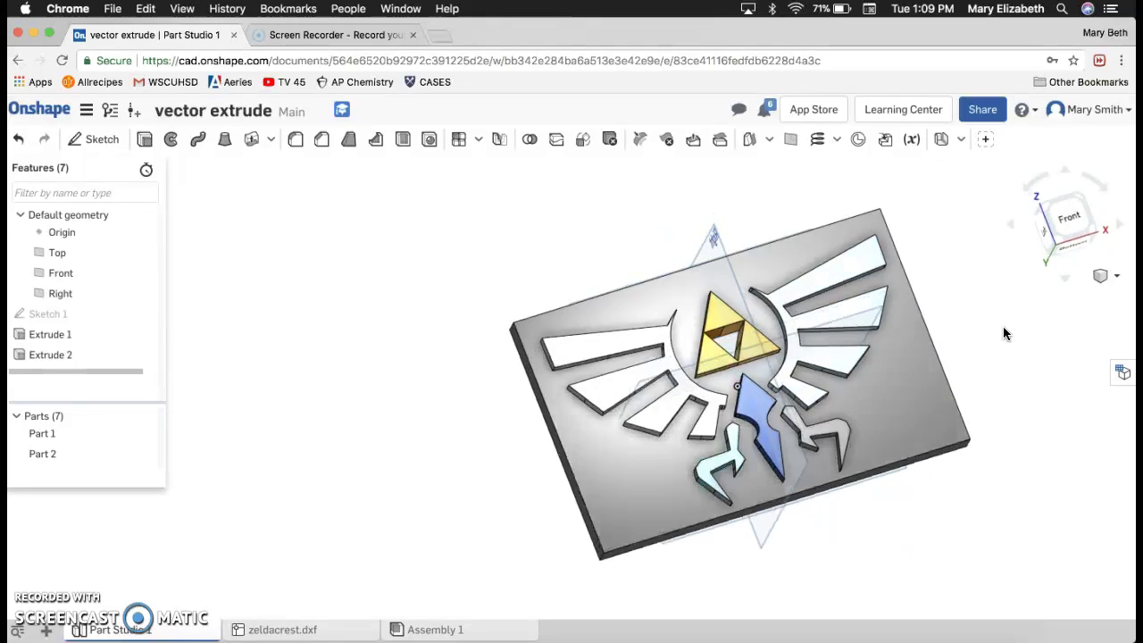
pyautogui.press('Left')
pyautogui.press('Right')
pyautogui.press('Up')
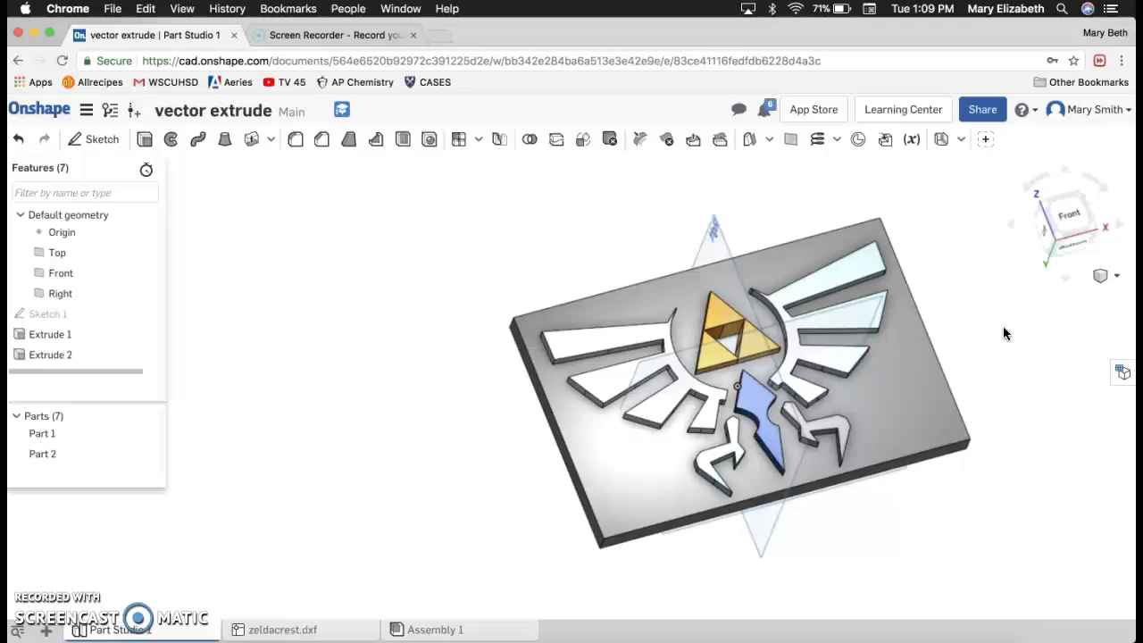
pyautogui.press('Up')
pyautogui.press('Down')
pyautogui.press('Up')
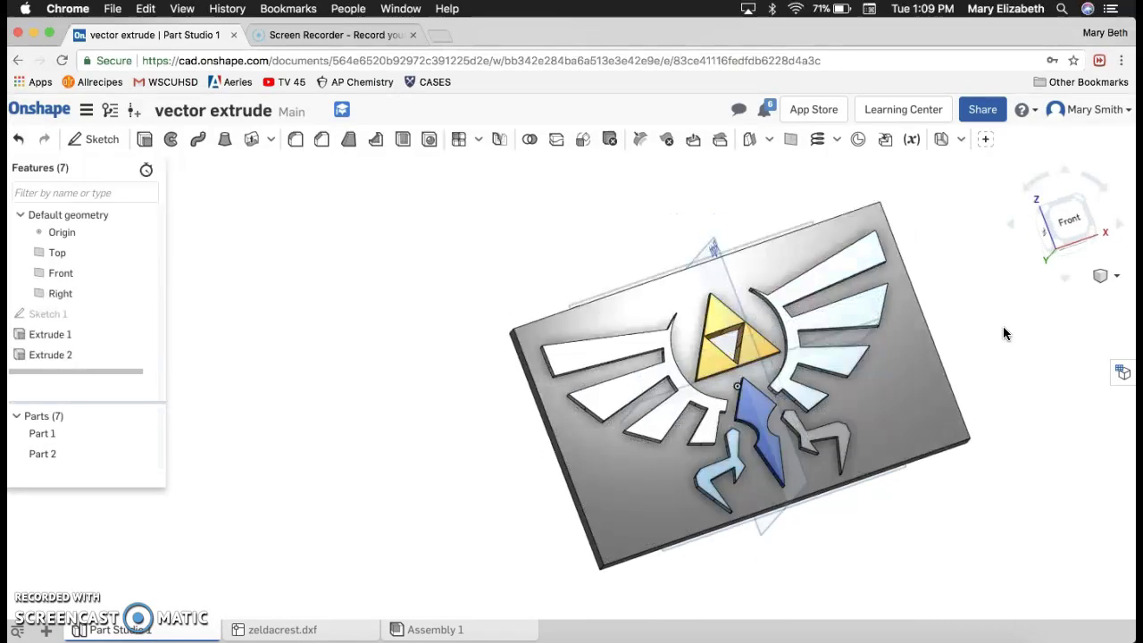
pyautogui.press('Down')
pyautogui.press('Left')
pyautogui.press('Left')
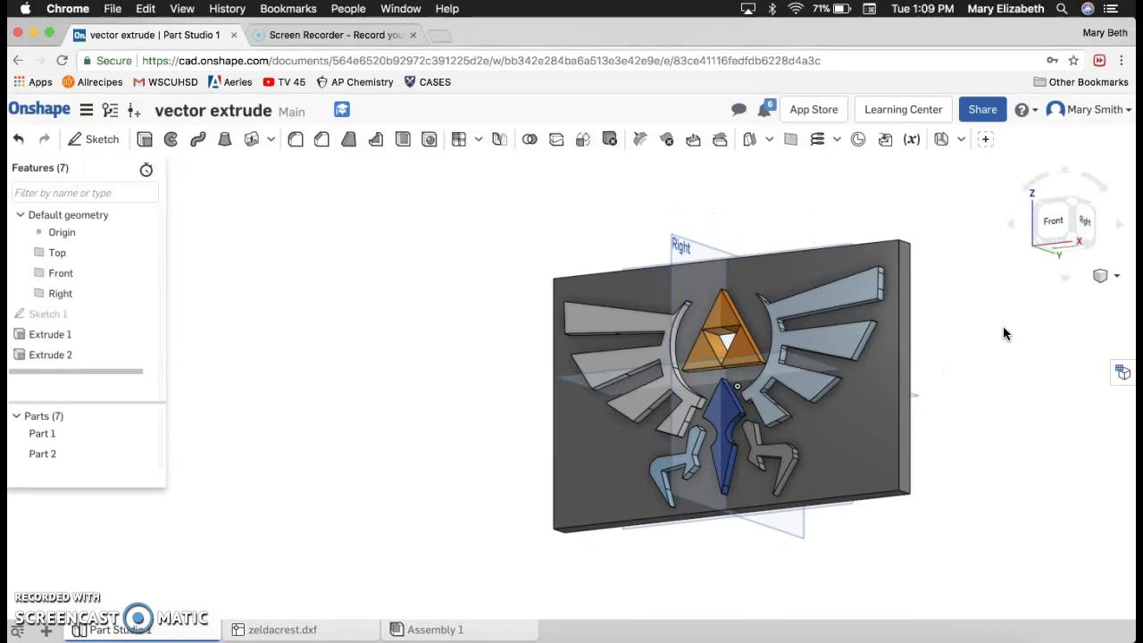
pyautogui.press('Left')
pyautogui.press('Left')
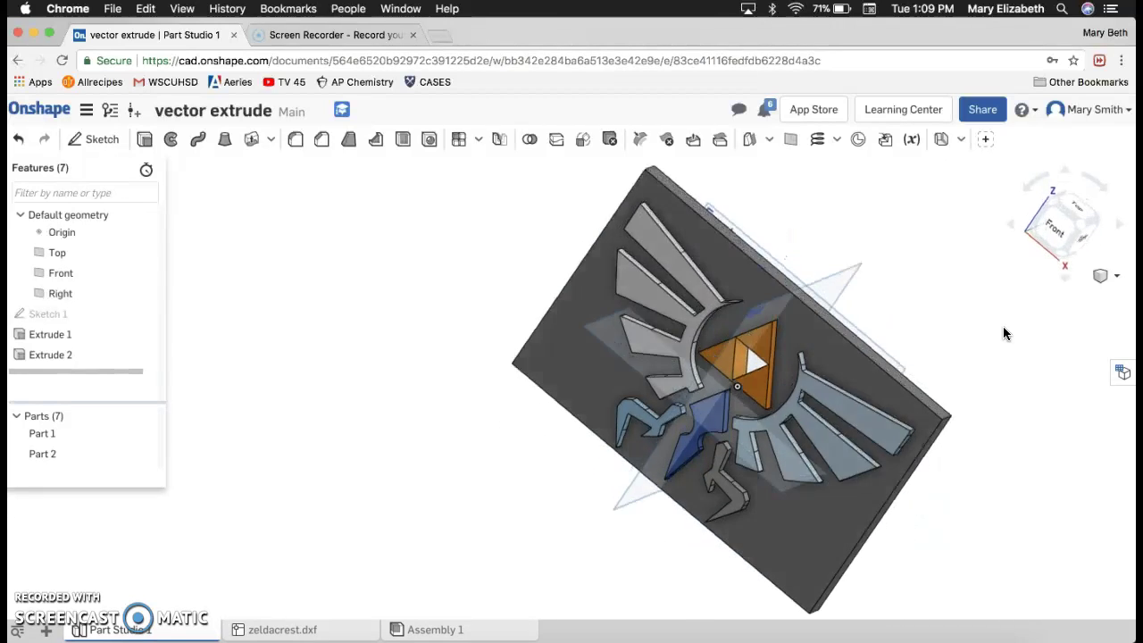
pyautogui.press('Up')
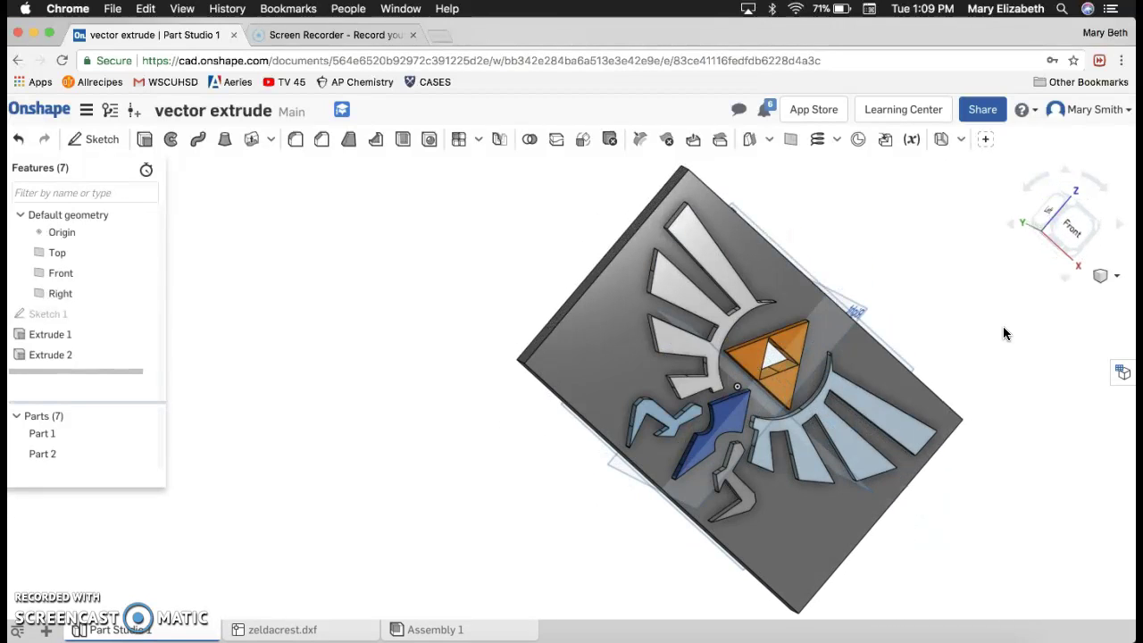
pyautogui.click(754, 370)
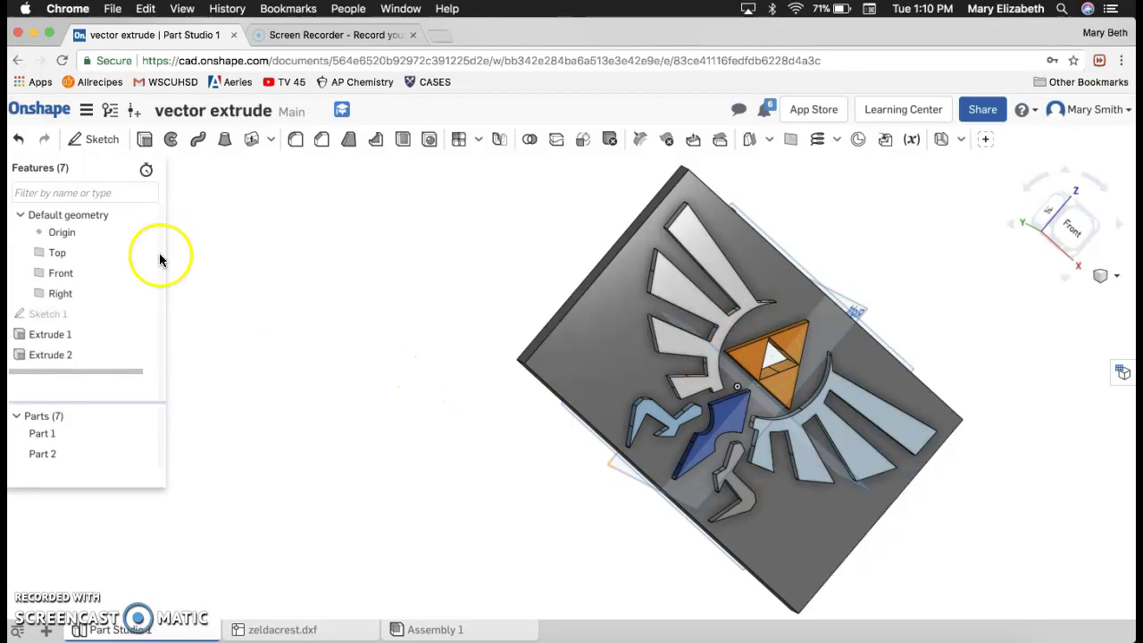
pyautogui.click(54, 334)
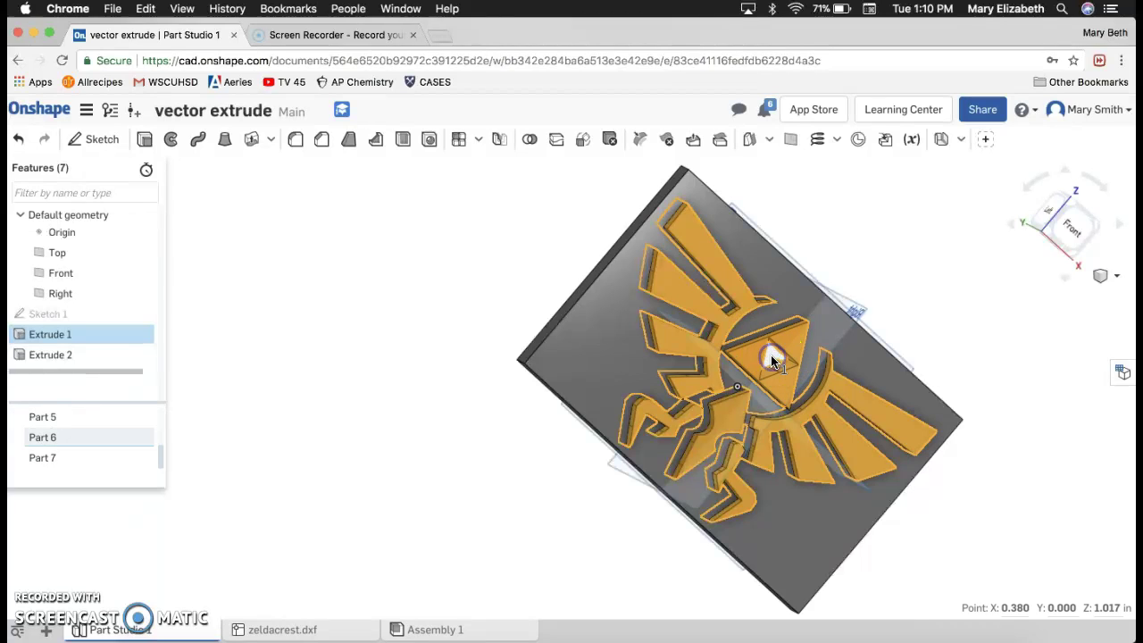
pyautogui.click(71, 336)
pyautogui.doubleClick(73, 338)
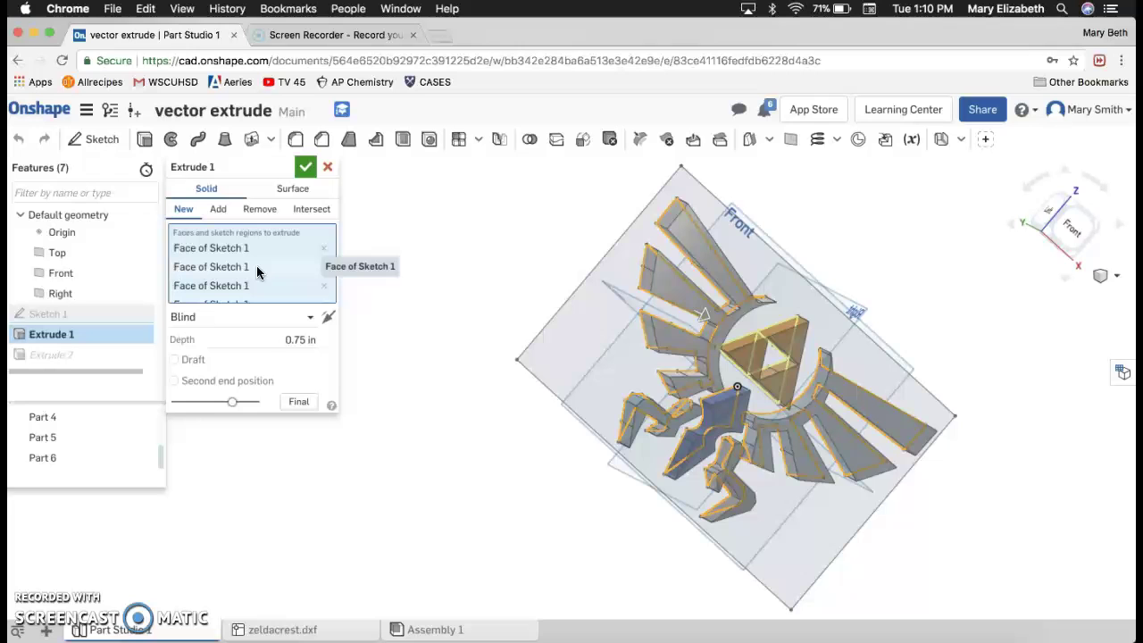
pyautogui.click(754, 317)
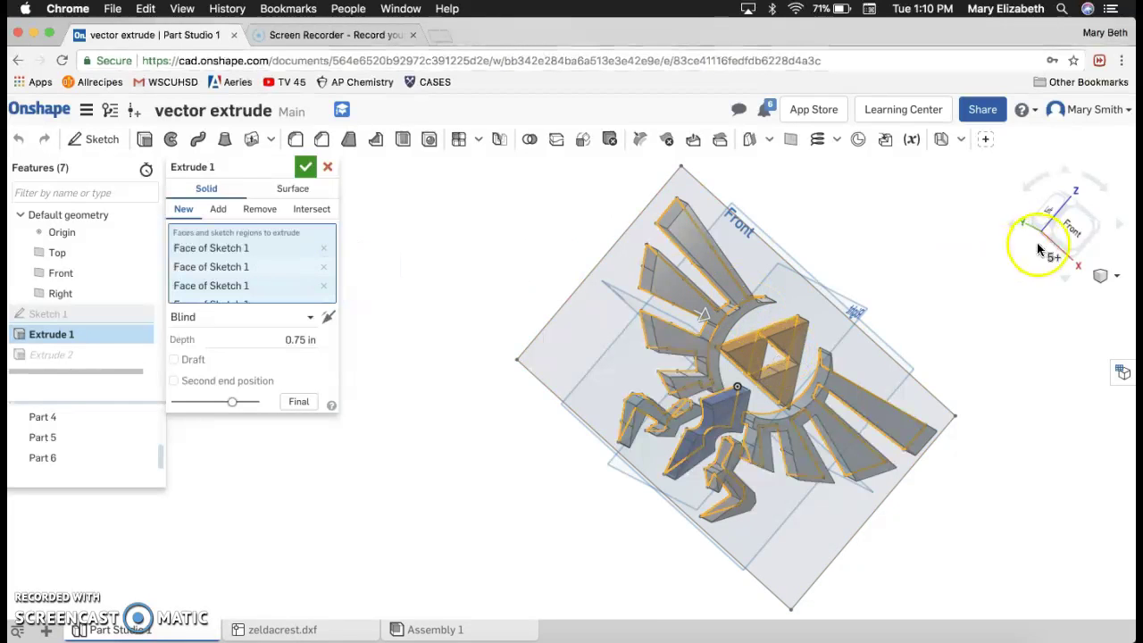
pyautogui.click(1067, 228)
pyautogui.click(745, 312)
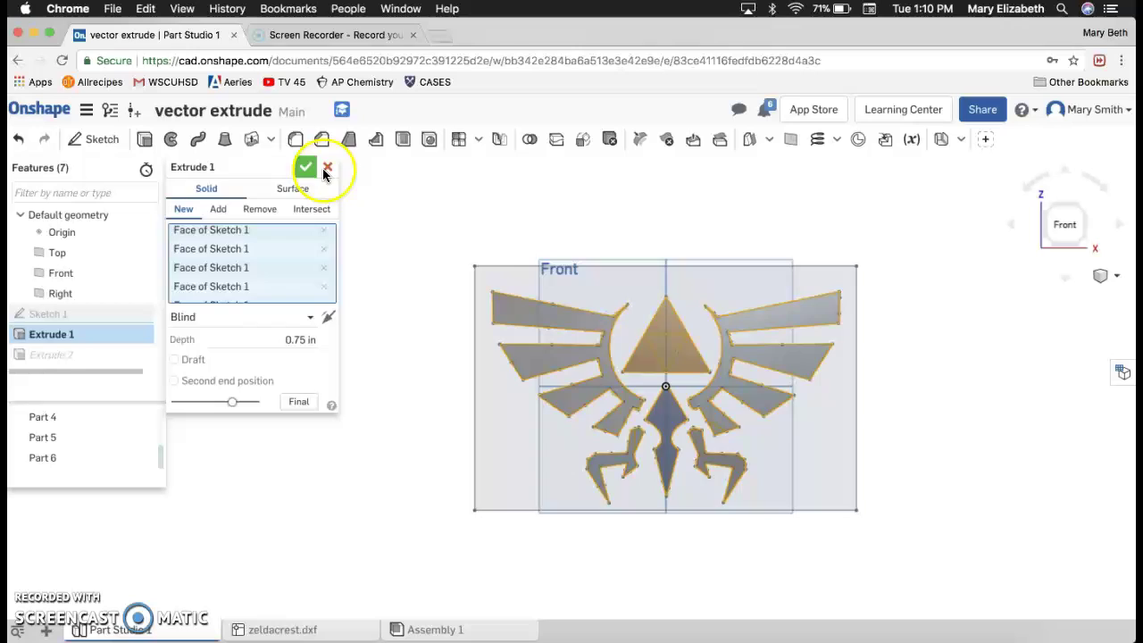
pyautogui.click(328, 169)
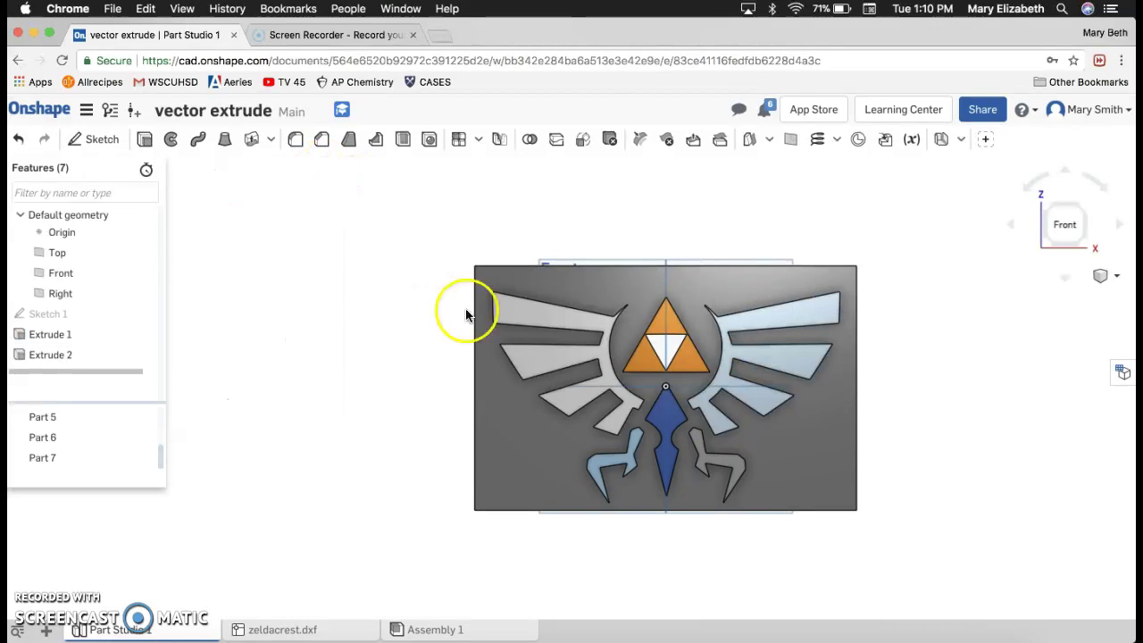
# - Add the inner Triforce triangle face to the backing plate's Extrude 2 and confirm the edit
pyautogui.click(45, 356)
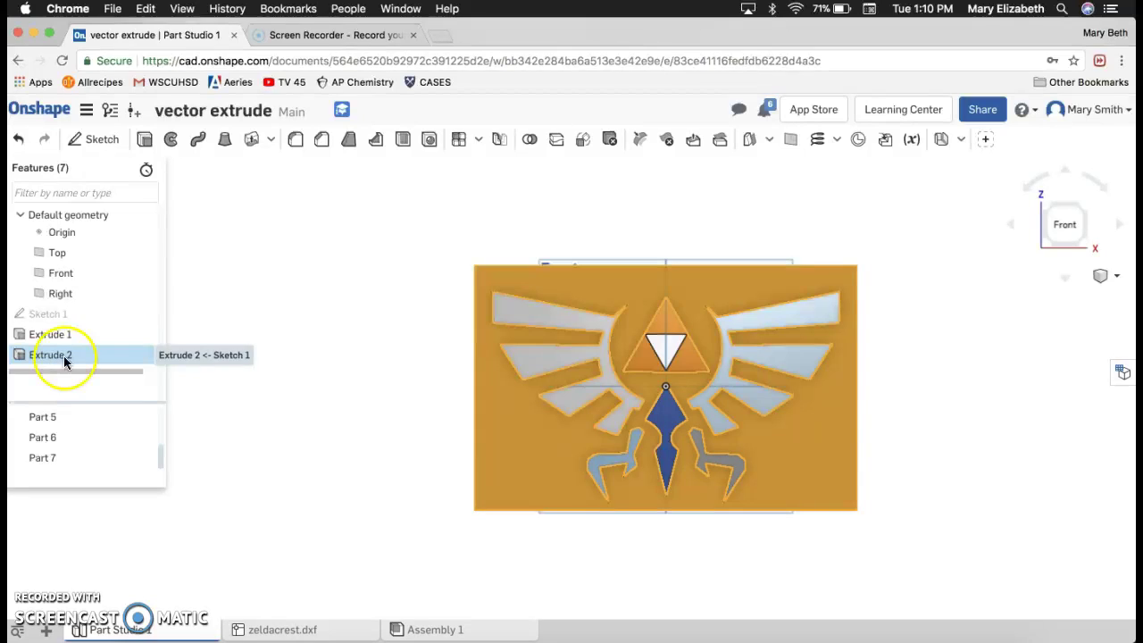
pyautogui.click(665, 356)
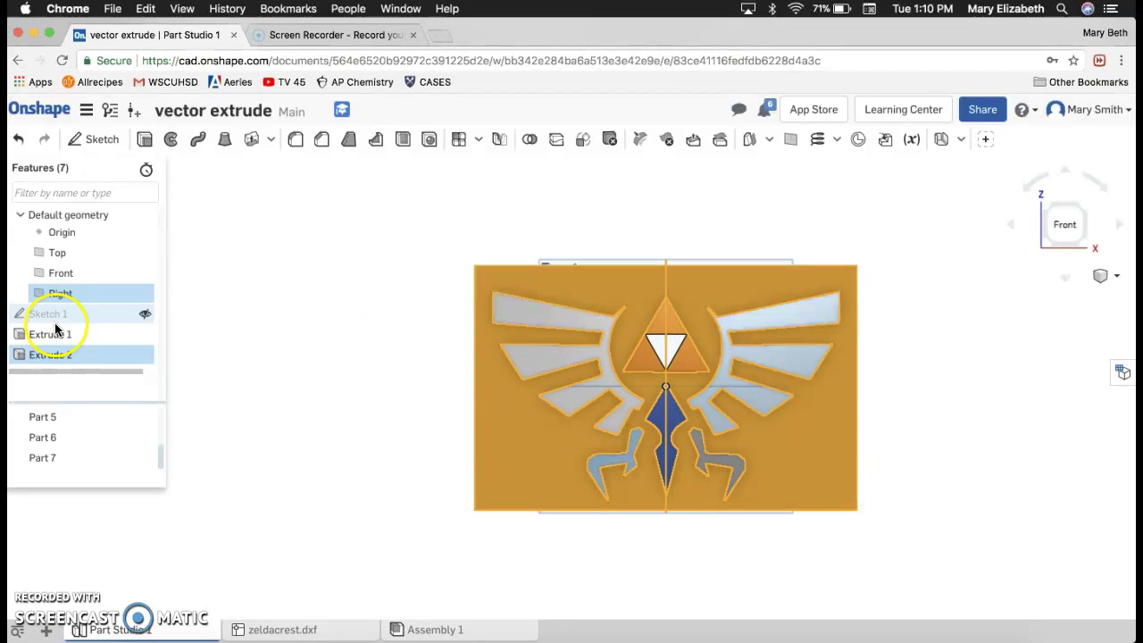
pyautogui.doubleClick(39, 352)
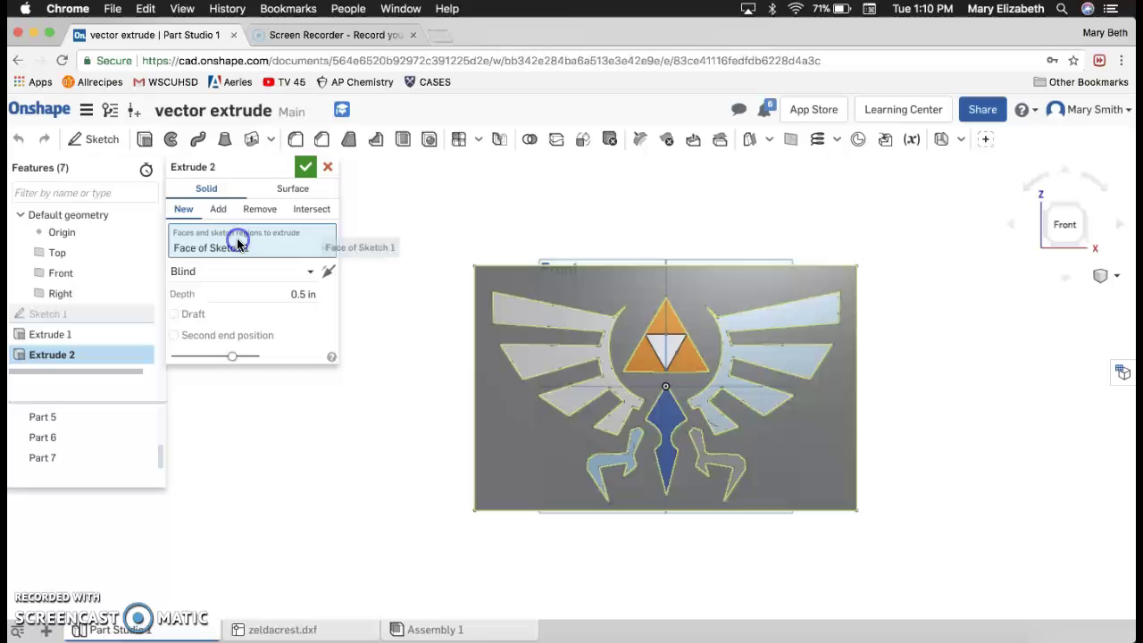
pyautogui.click(670, 349)
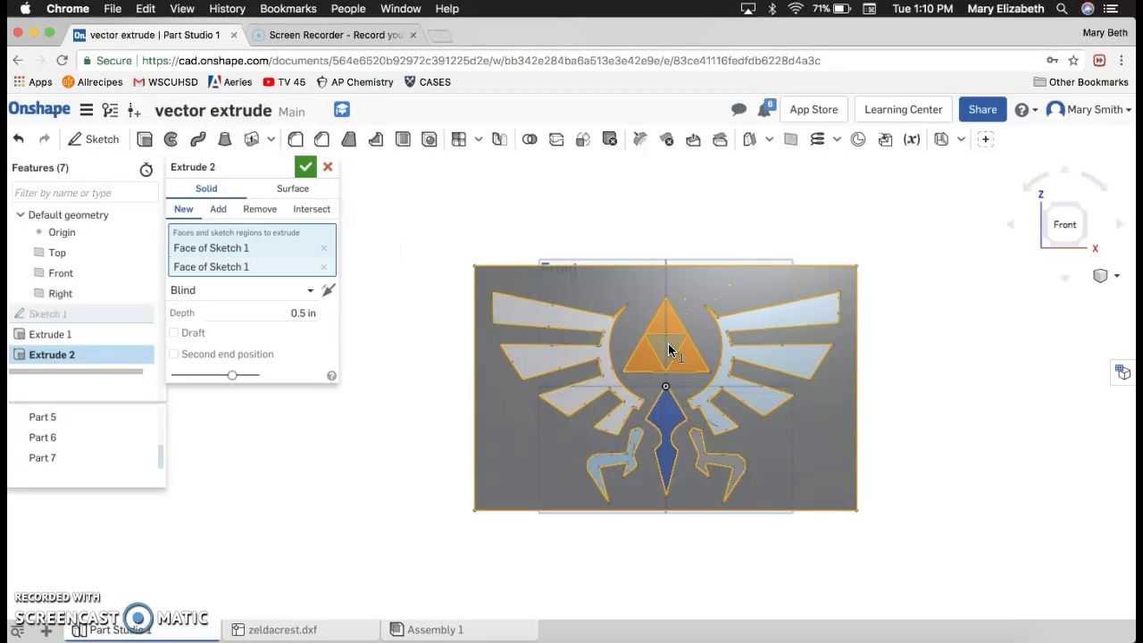
pyautogui.click(1092, 243)
pyautogui.click(1022, 409)
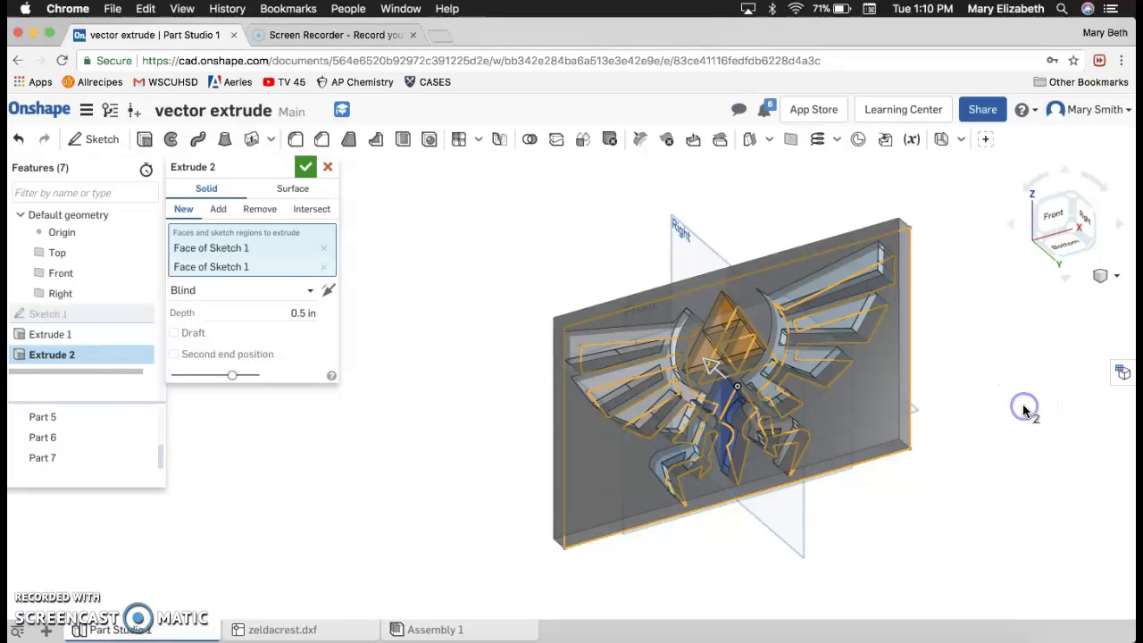
pyautogui.click(1017, 408)
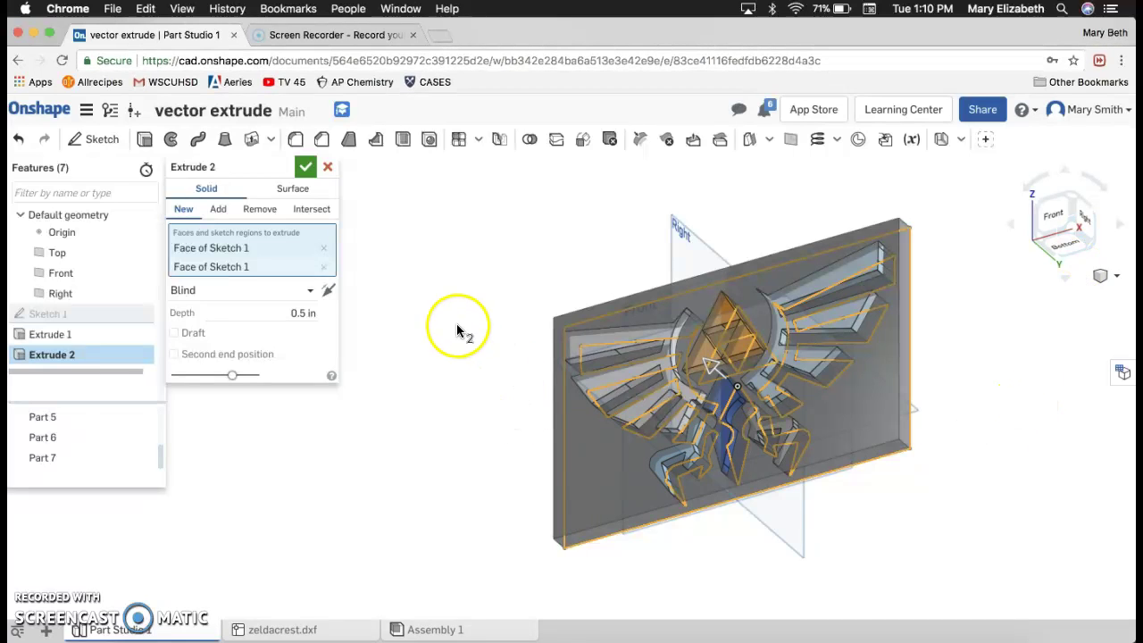
pyautogui.moveTo(158, 459); pyautogui.dragTo(162, 413)
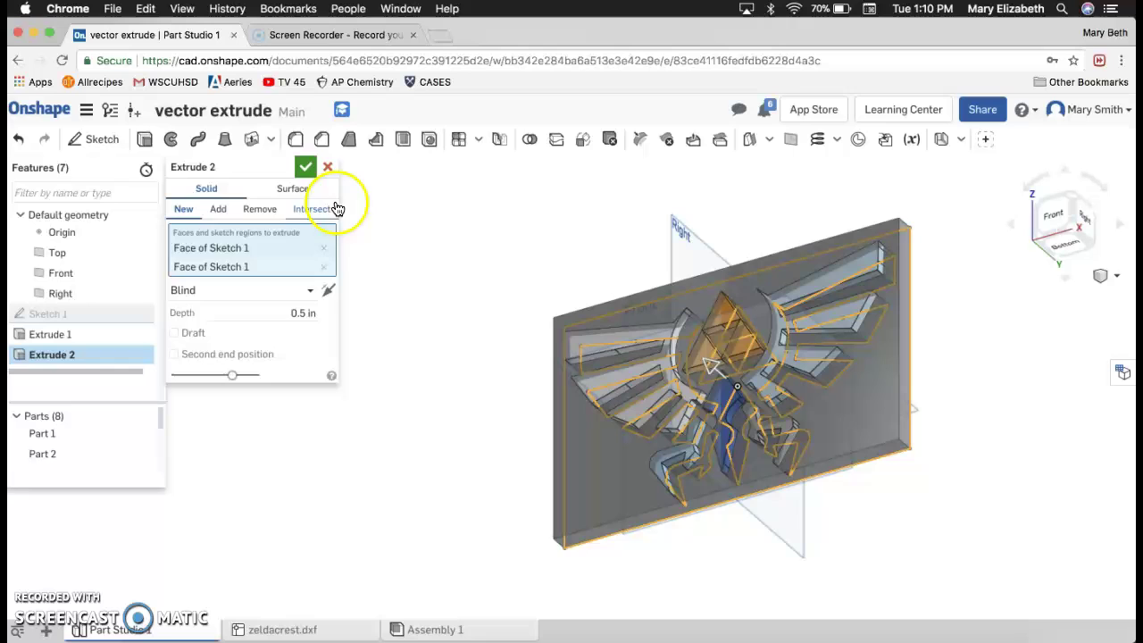
pyautogui.click(306, 167)
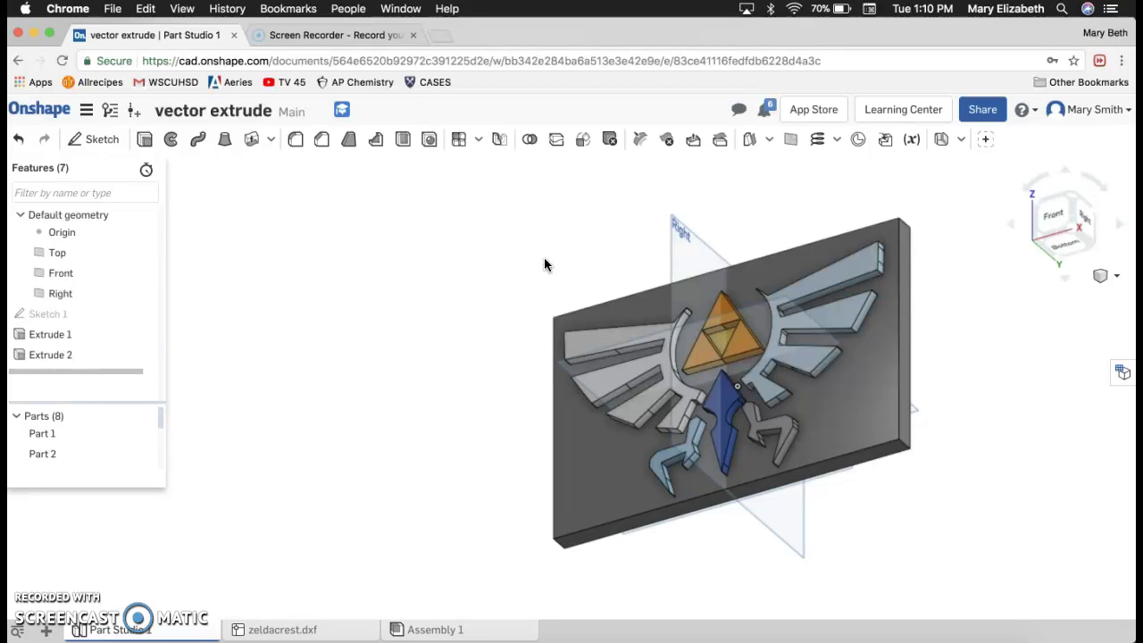
# - Check which parts are which by selecting the left wing and Part 1 on the model
pyautogui.click(614, 377)
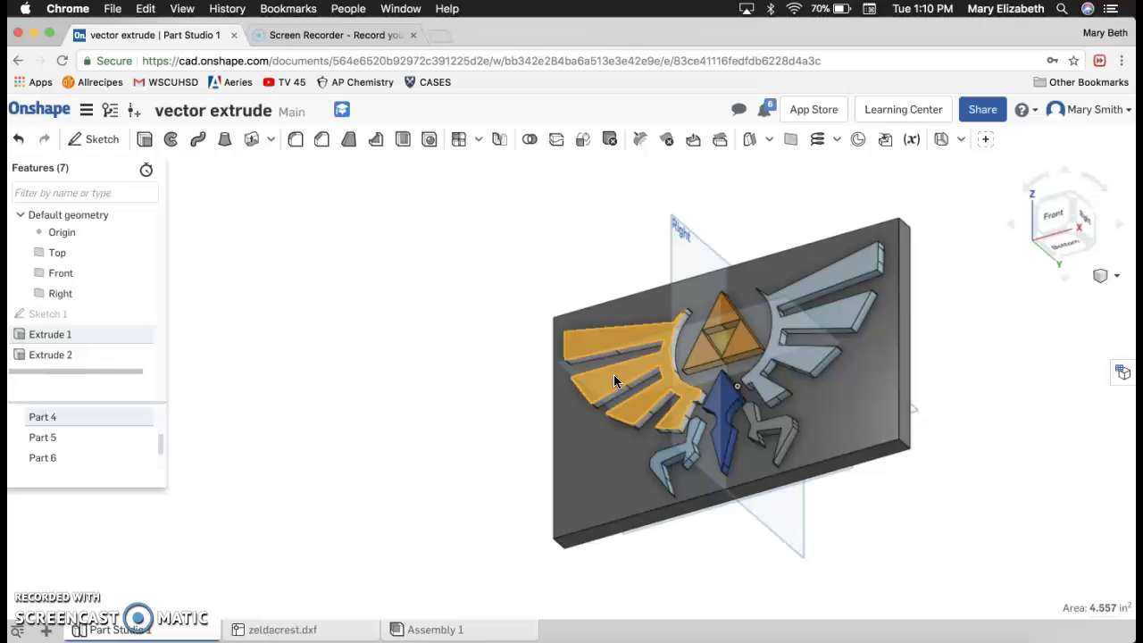
pyautogui.click(312, 416)
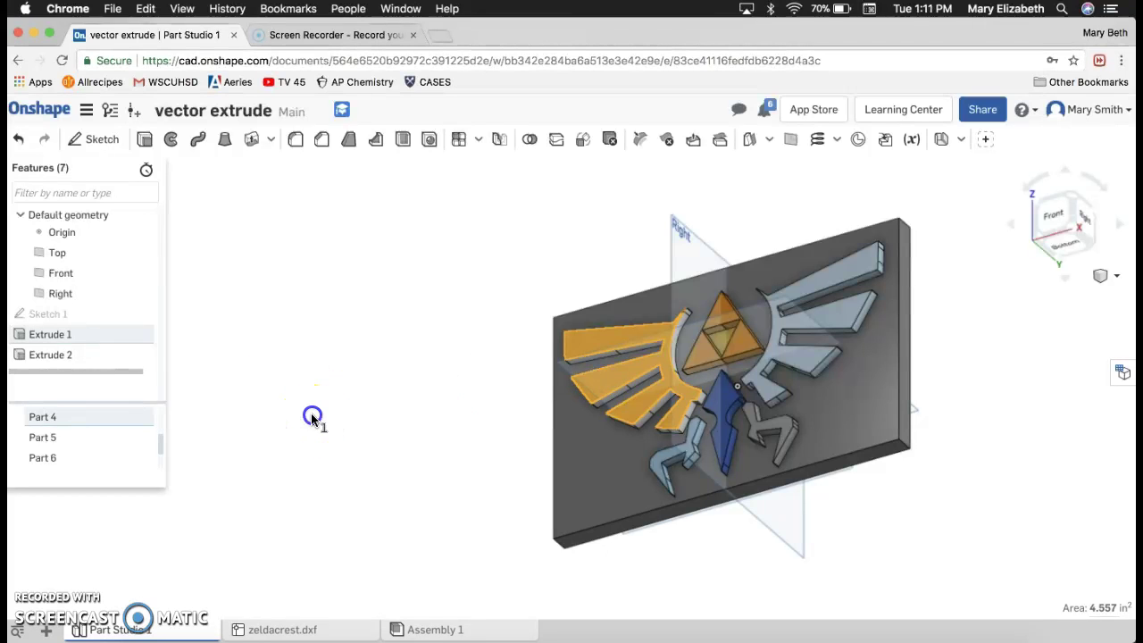
pyautogui.click(160, 446)
pyautogui.moveTo(160, 446); pyautogui.dragTo(160, 402)
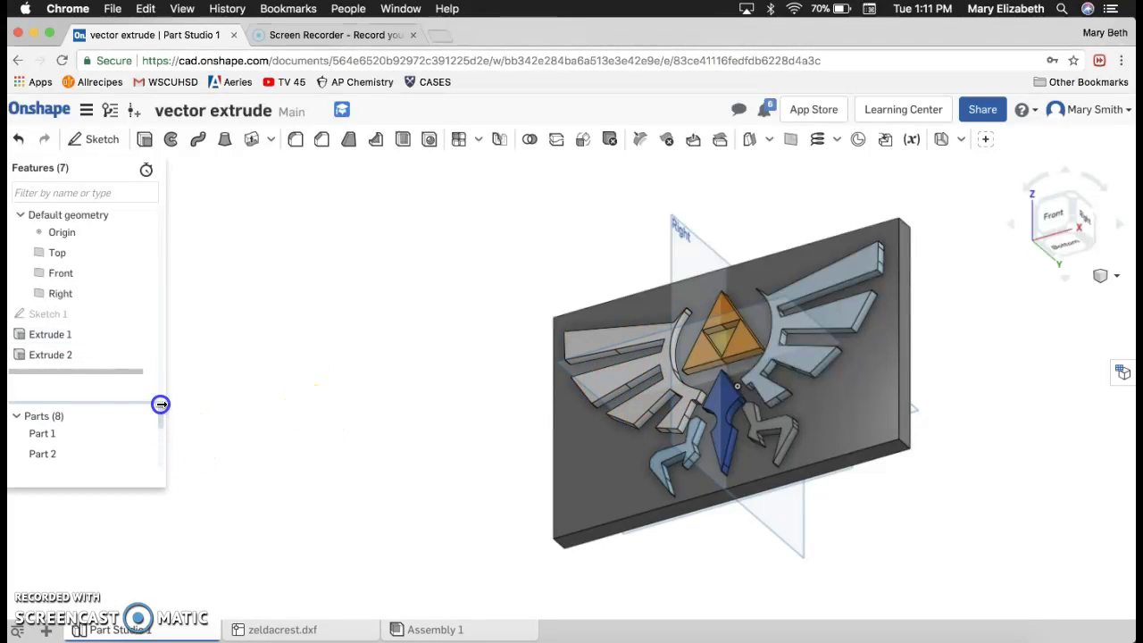
pyautogui.click(54, 438)
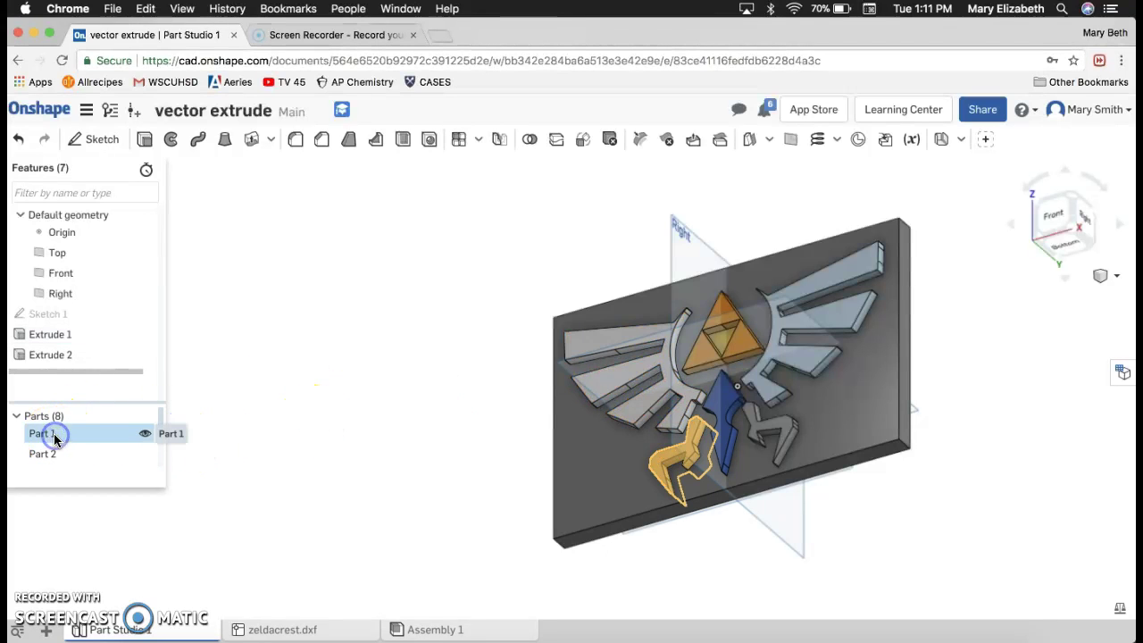
pyautogui.click(162, 420)
pyautogui.moveTo(162, 419); pyautogui.dragTo(161, 469)
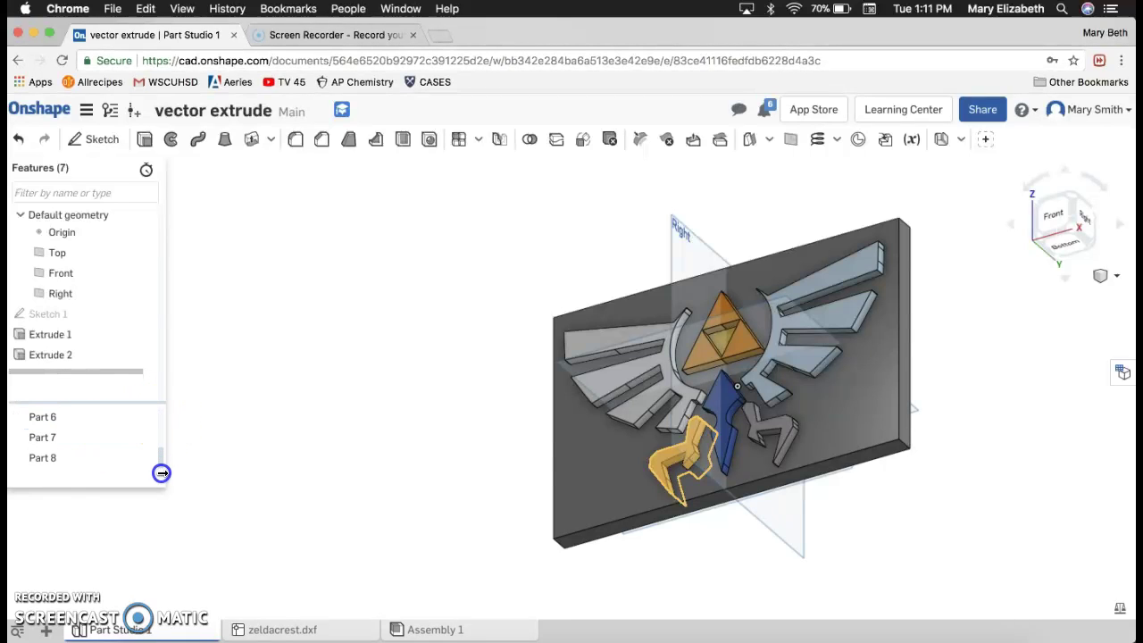
# - Select Part 8 and Part 7 together and bring up their context menu
pyautogui.click(71, 459)
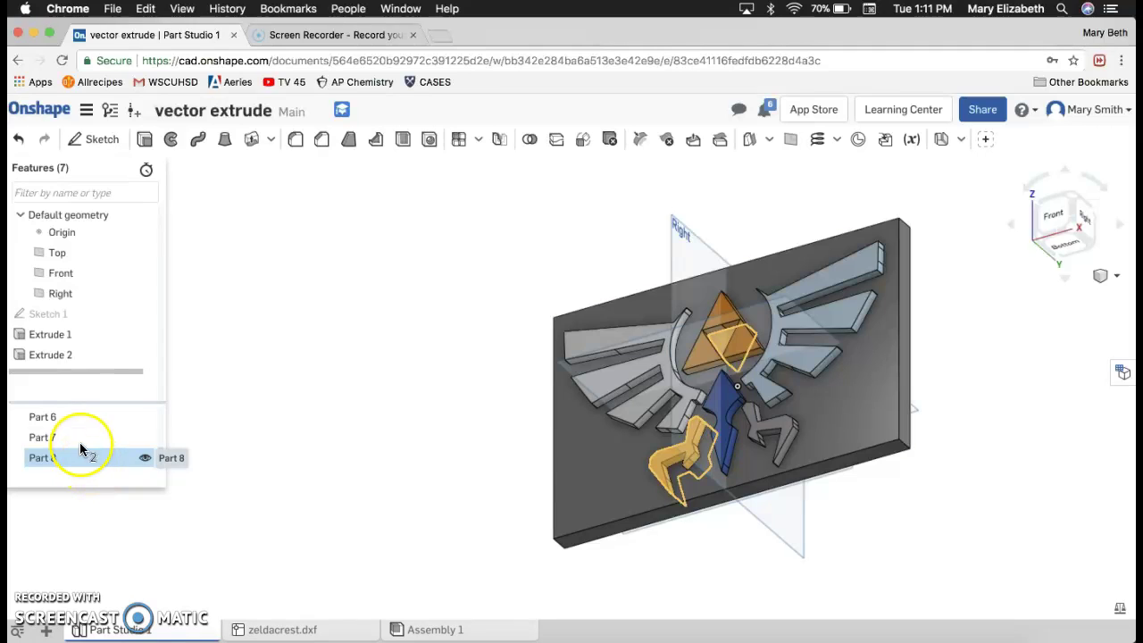
pyautogui.click(79, 440)
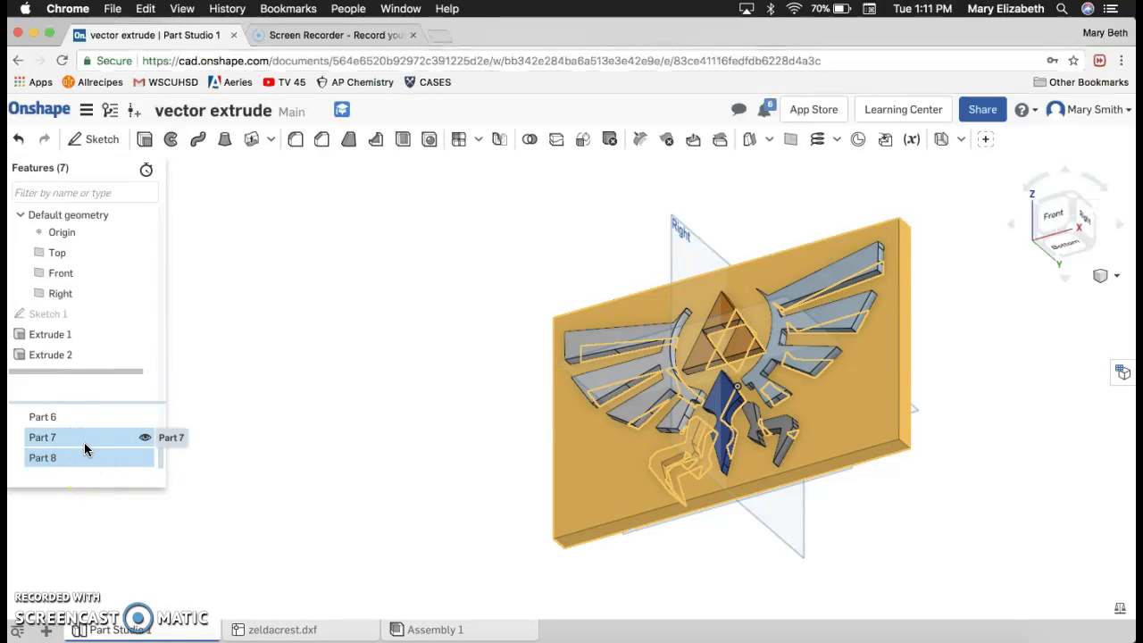
pyautogui.rightClick(95, 449)
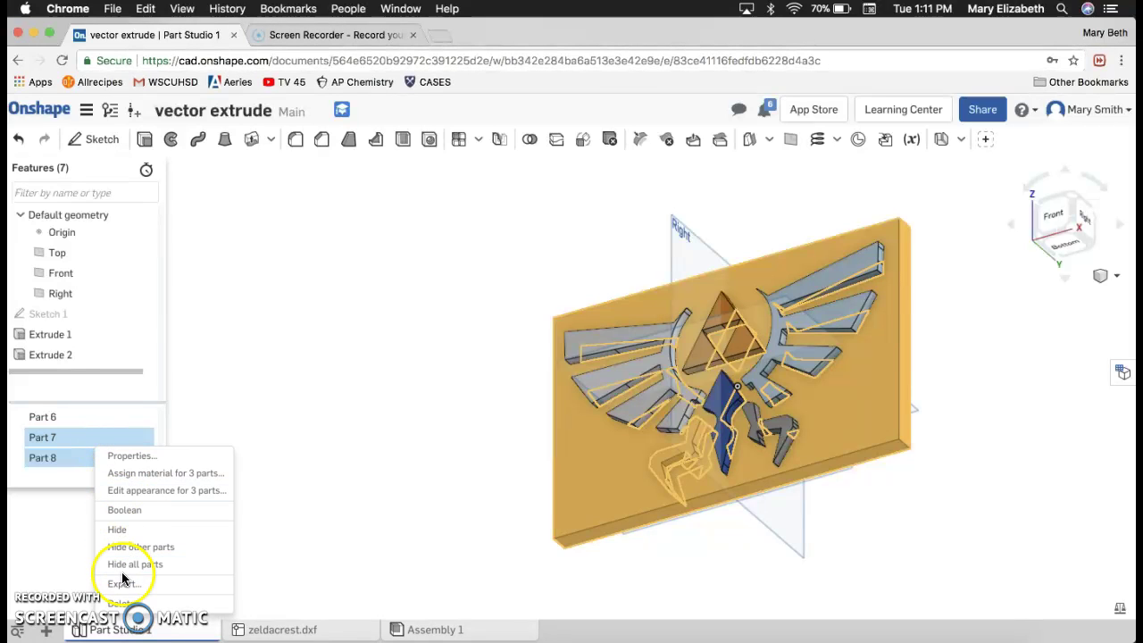
# - Create a subtract Boolean with Part 1 and backing plate Part 7 as targets
pyautogui.click(124, 512)
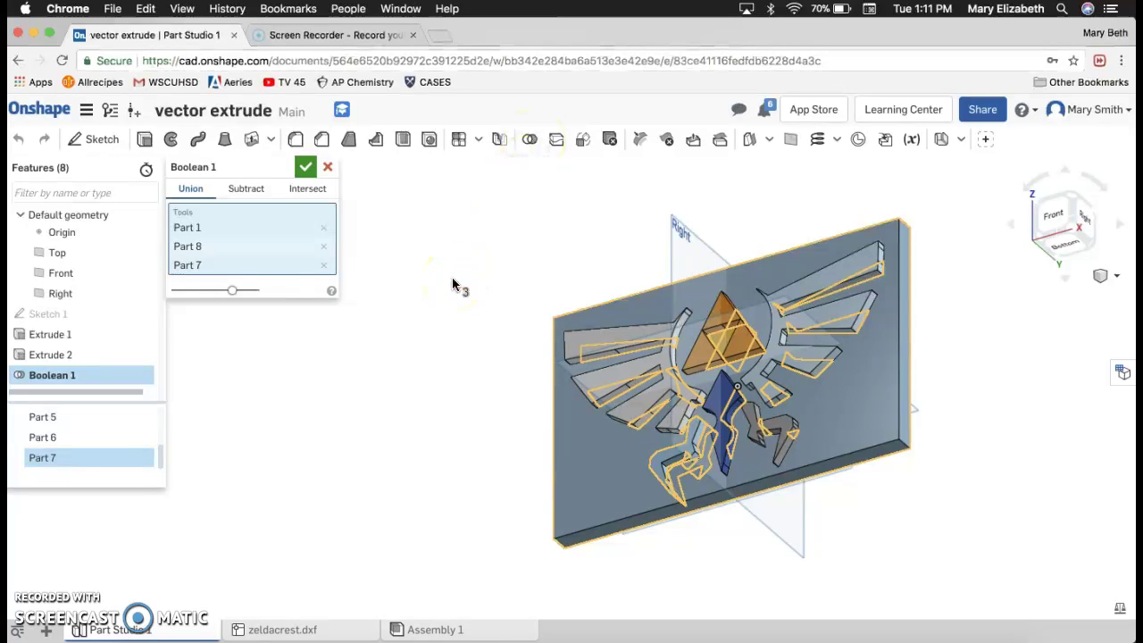
pyautogui.click(189, 196)
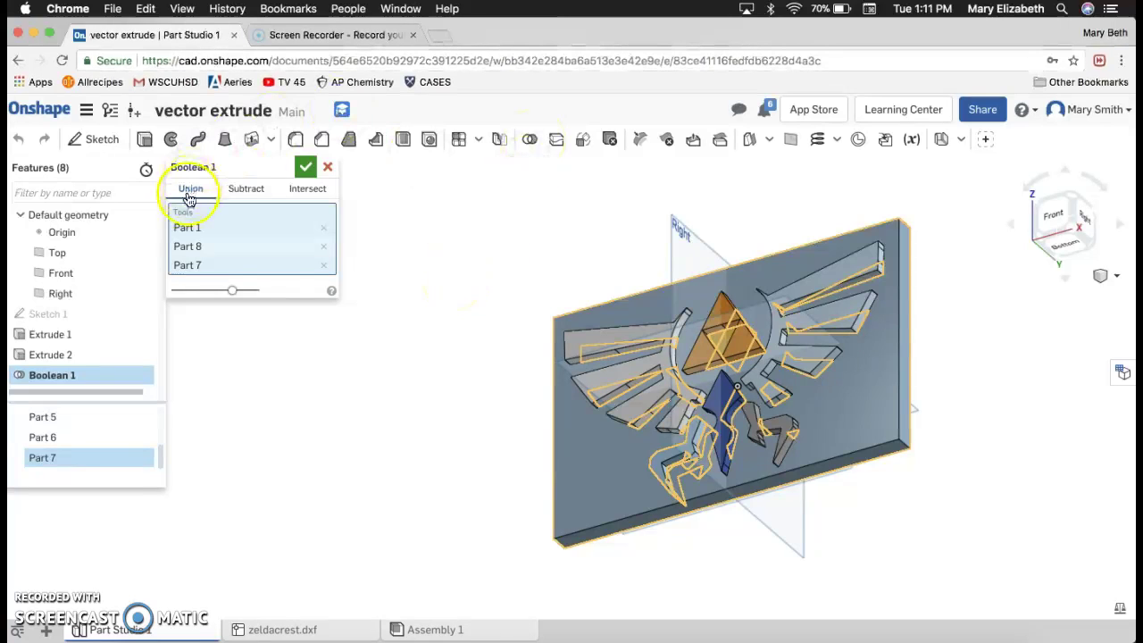
pyautogui.click(243, 197)
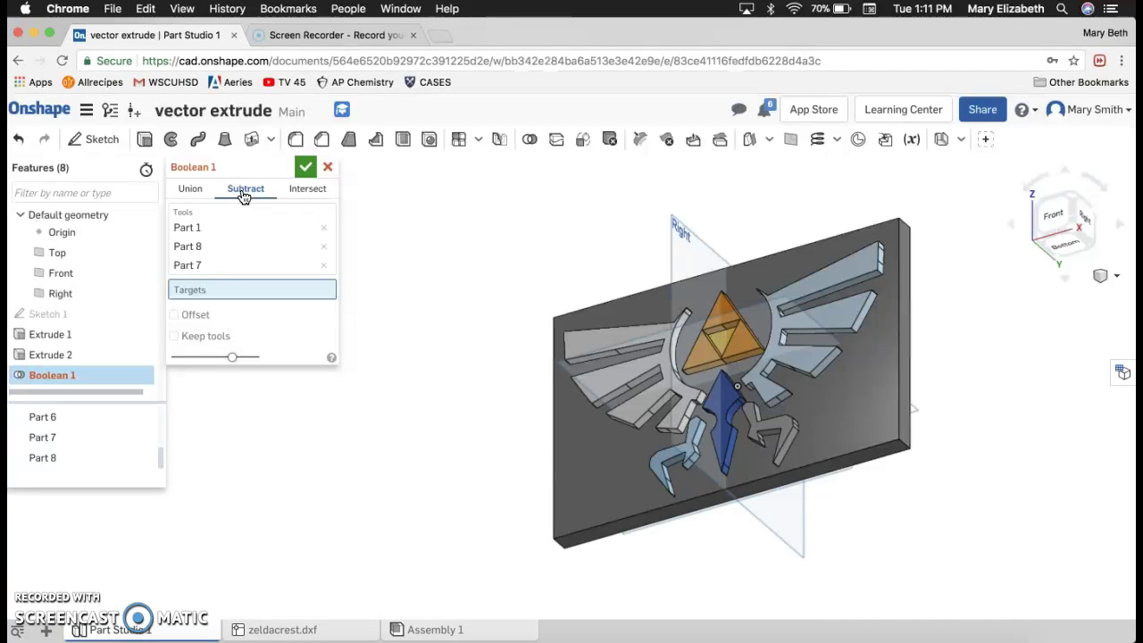
pyautogui.click(680, 460)
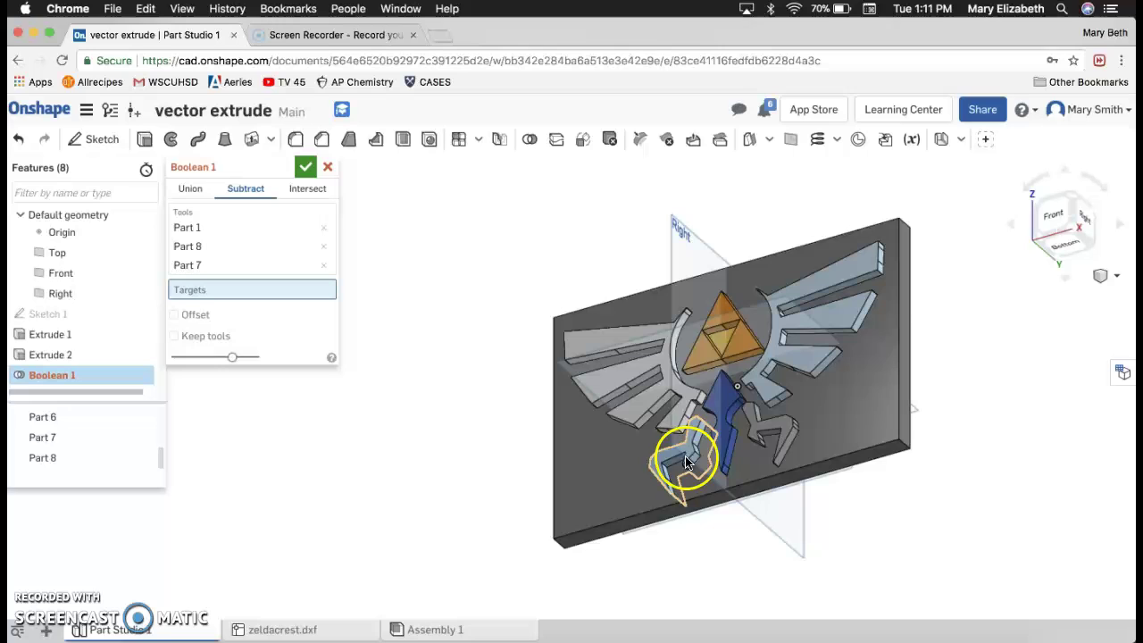
pyautogui.click(624, 460)
pyautogui.click(619, 462)
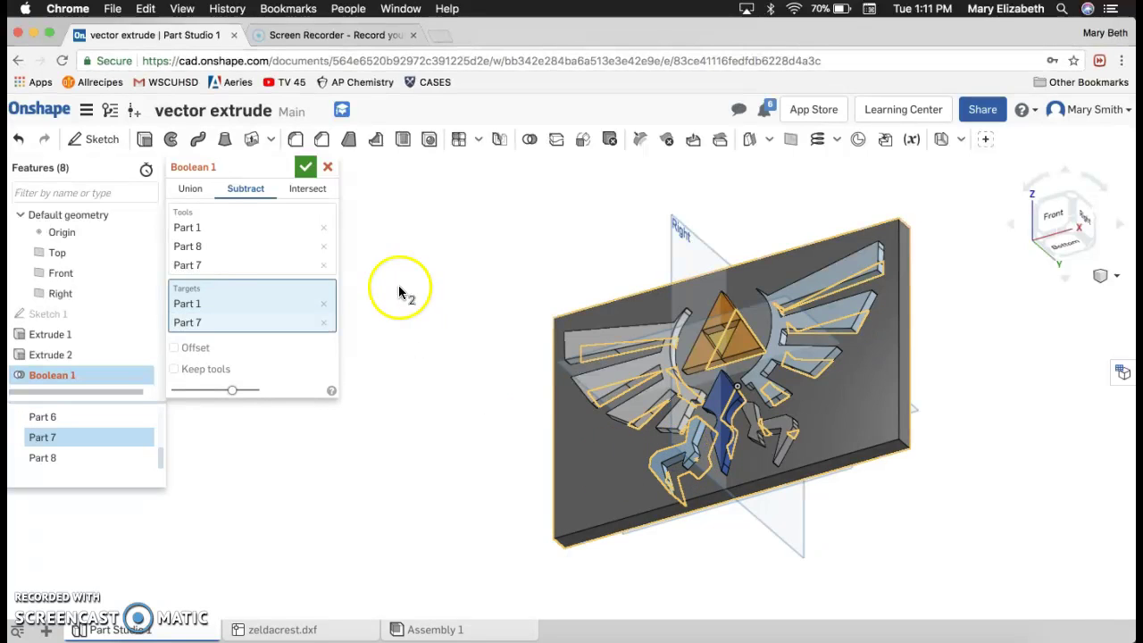
pyautogui.click(306, 165)
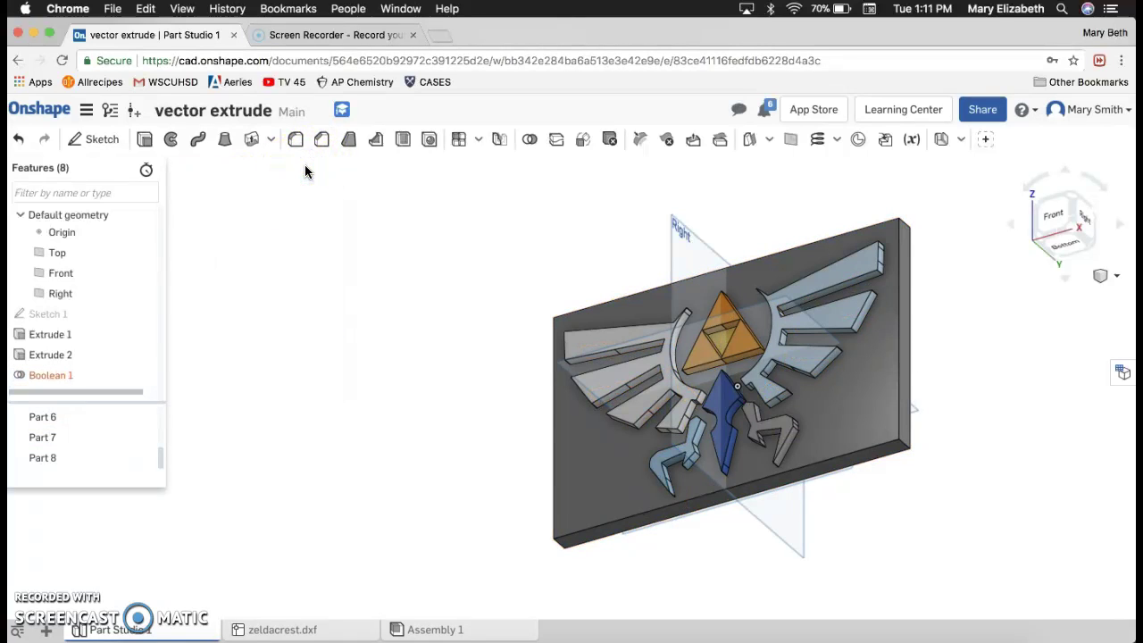
# - Try changing Boolean 1's tools to Part 6 and Part 7, then discard the edit
pyautogui.moveTo(51, 382)
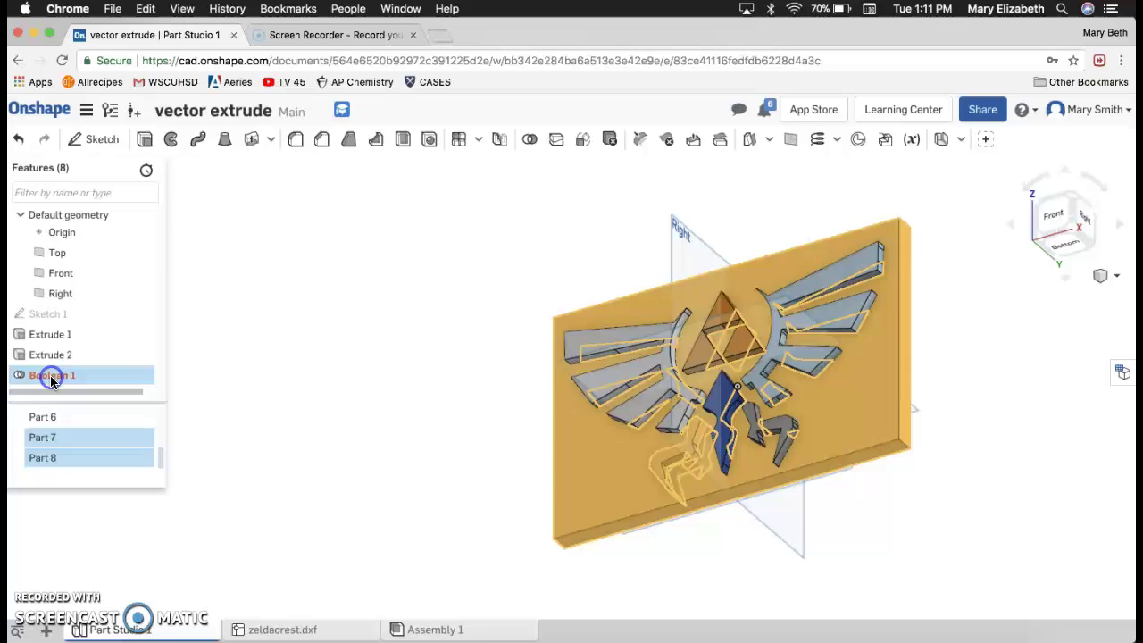
pyautogui.doubleClick(51, 379)
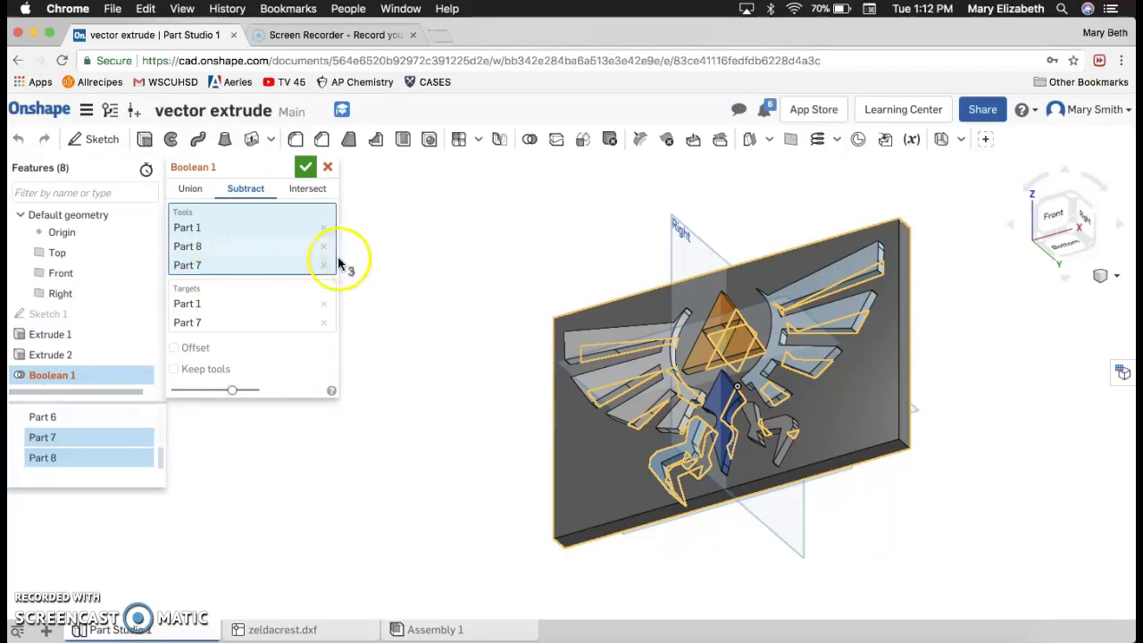
pyautogui.click(324, 227)
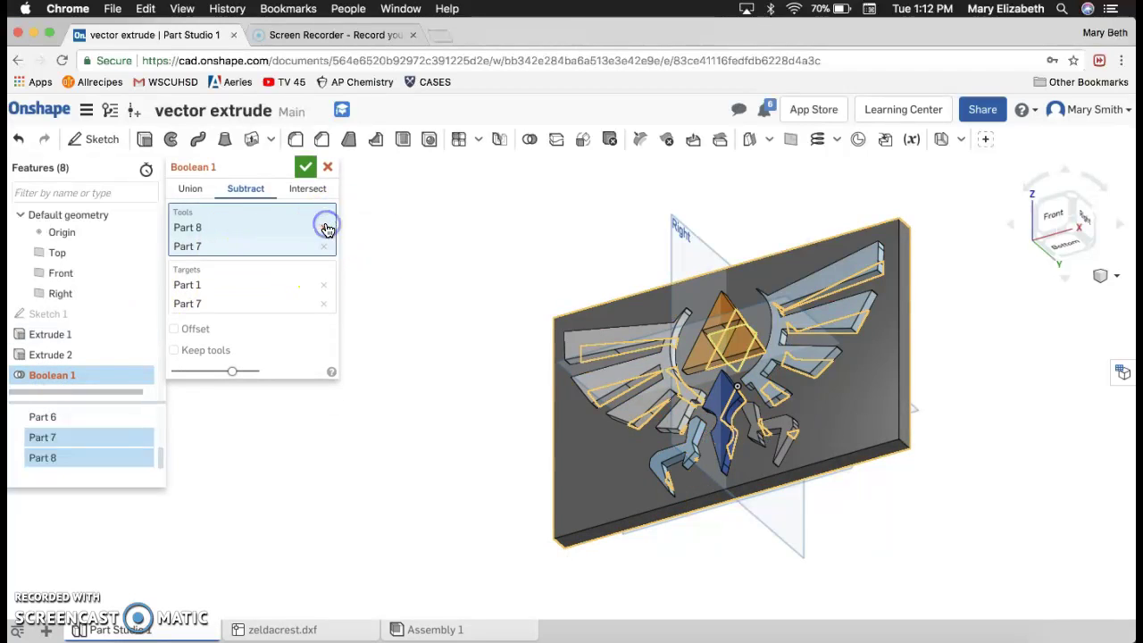
pyautogui.click(80, 437)
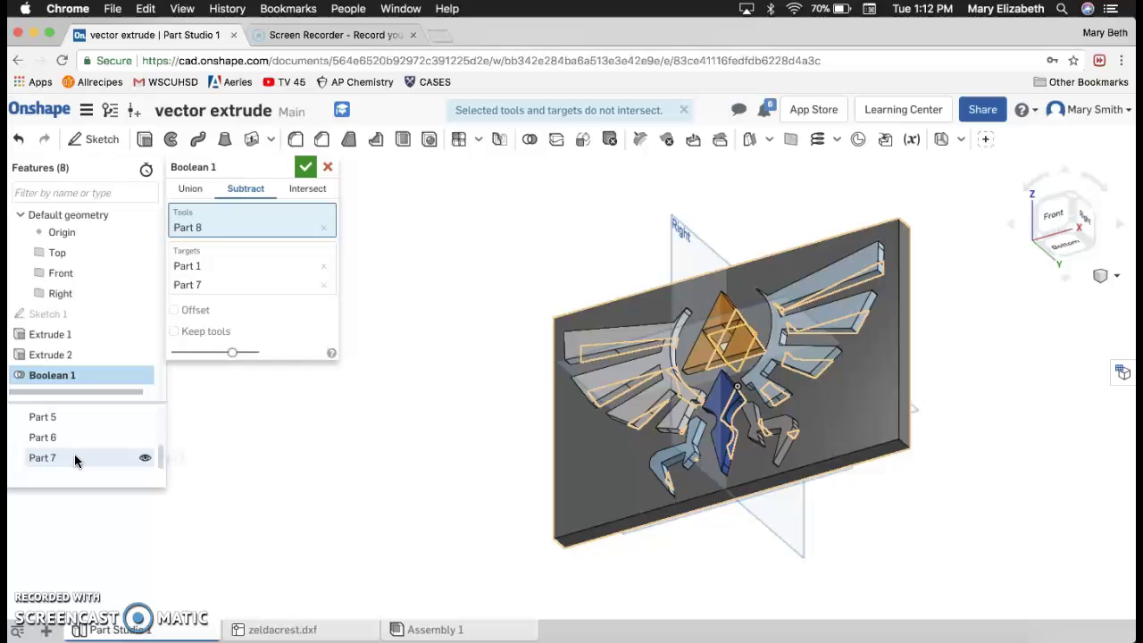
pyautogui.click(76, 457)
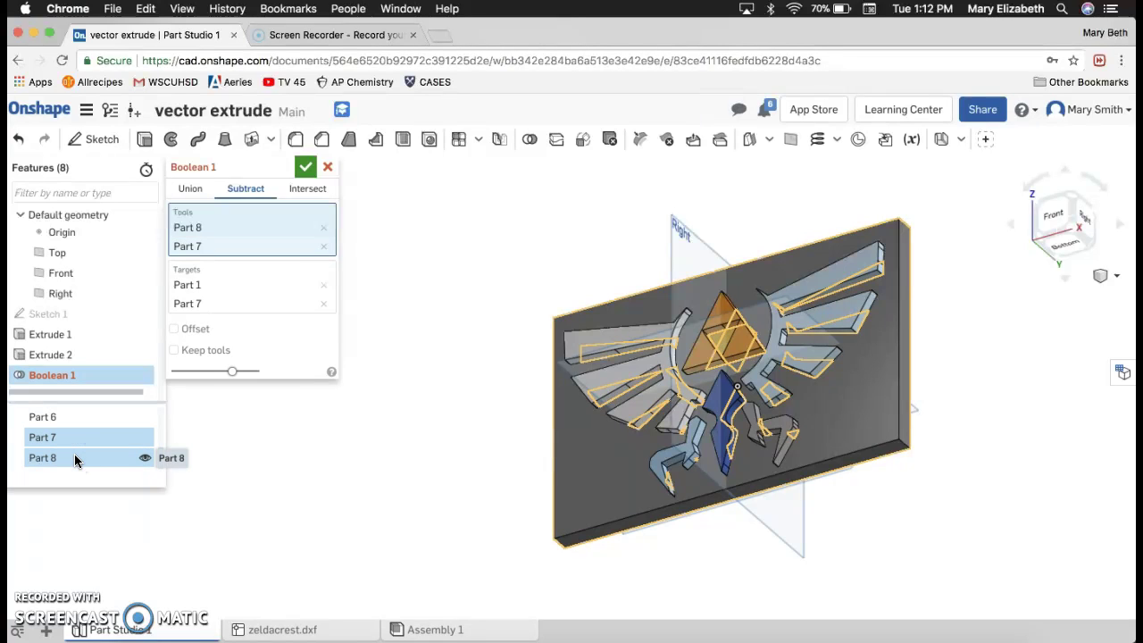
pyautogui.click(73, 426)
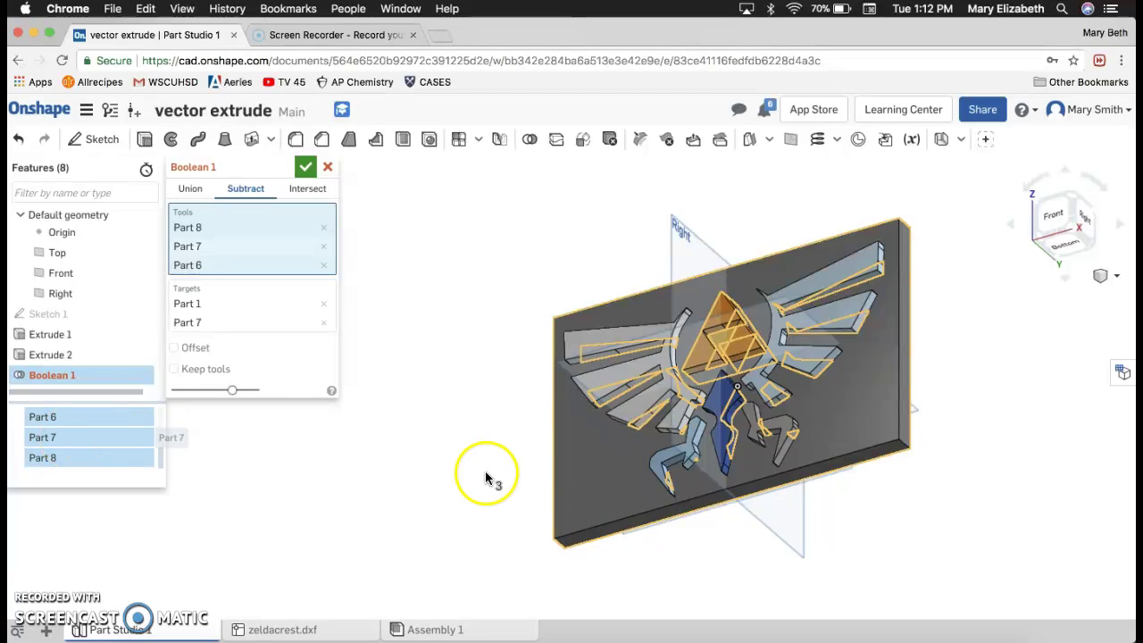
pyautogui.click(566, 455)
pyautogui.click(566, 456)
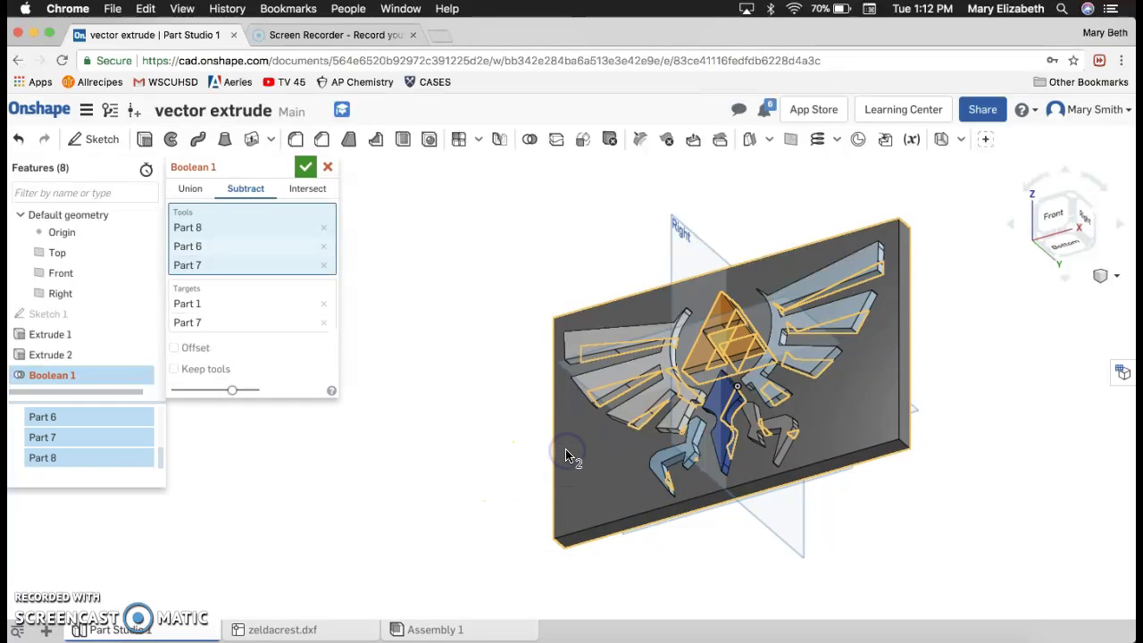
pyautogui.click(497, 435)
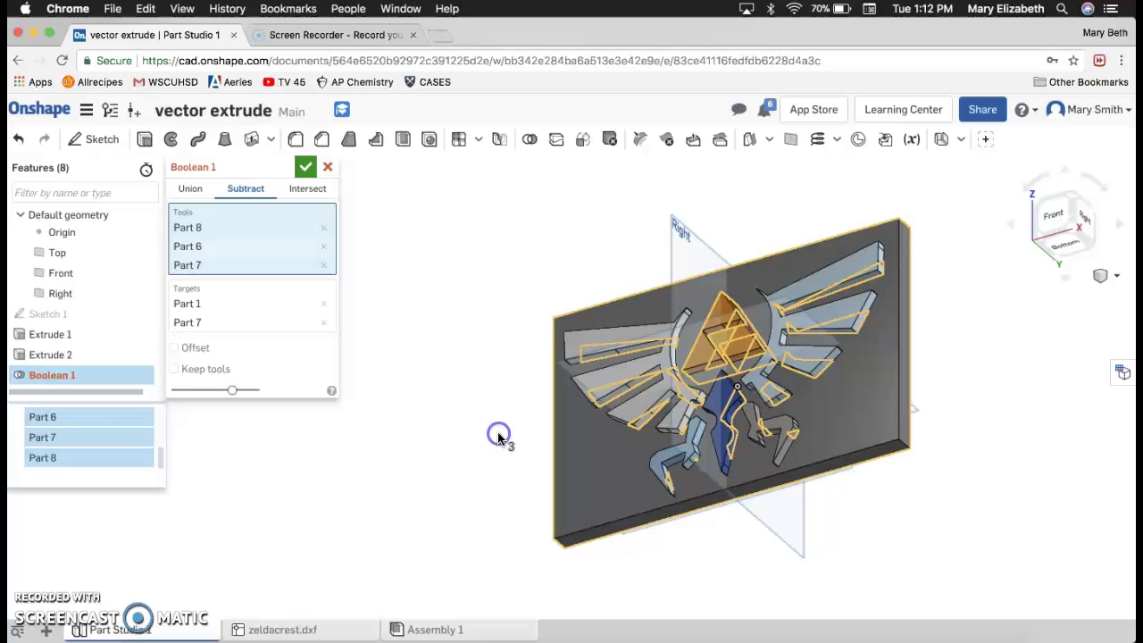
pyautogui.click(333, 168)
# - Select the backing plate Part 7 together with Part 6
pyautogui.click(595, 467)
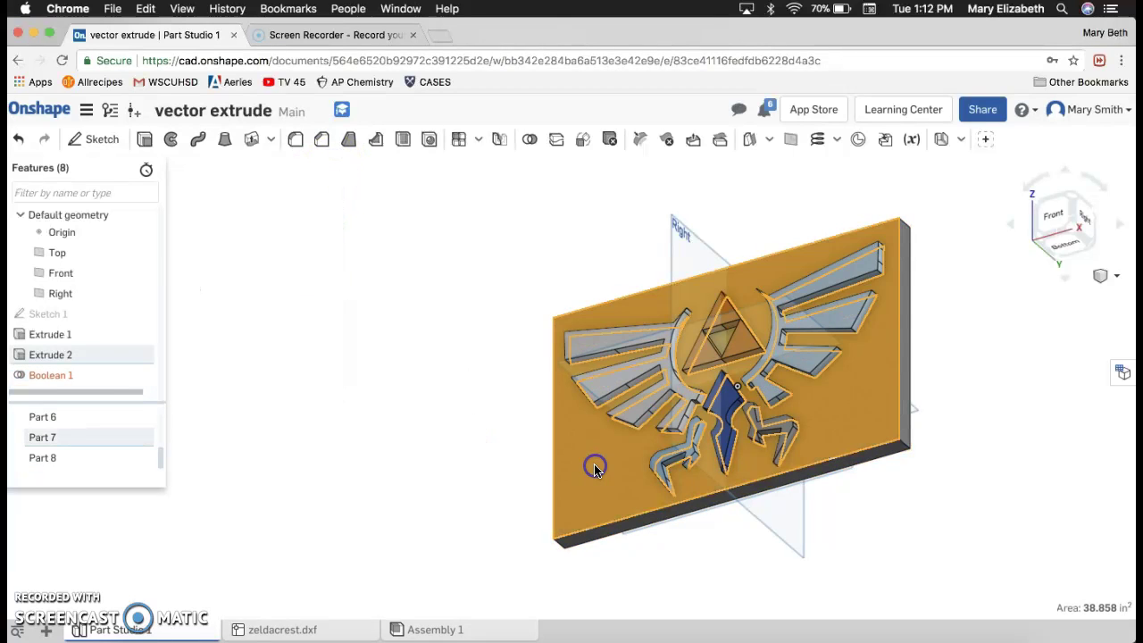
pyautogui.click(85, 436)
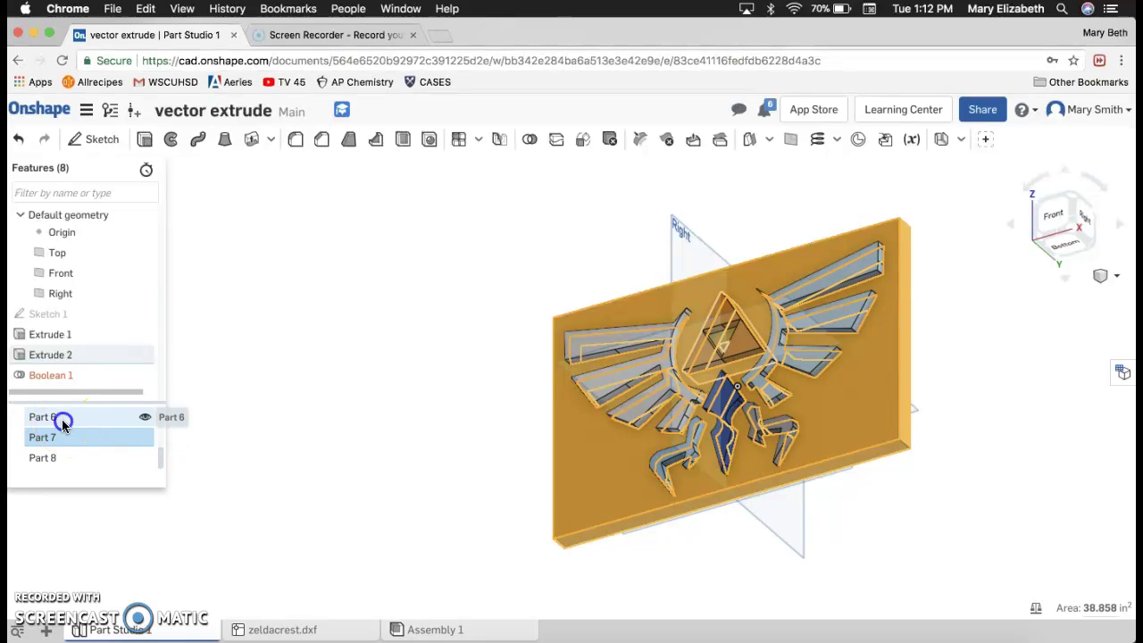
pyautogui.click(63, 418)
# - Create Boolean 2 on Part 6 and Part 7
pyautogui.rightClick(62, 425)
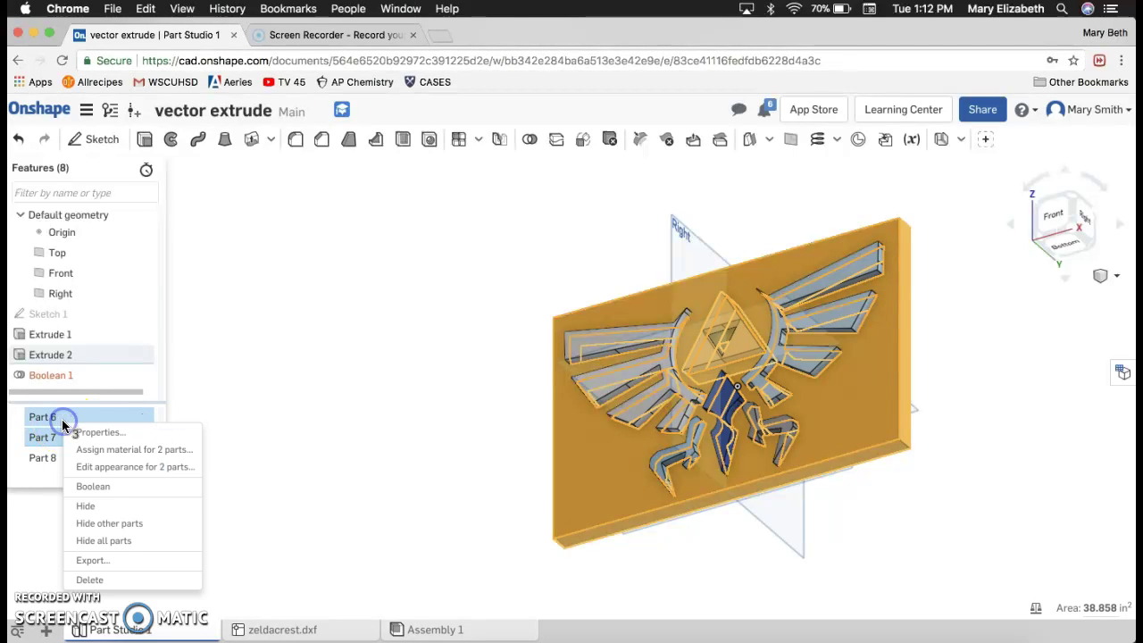
pyautogui.click(82, 488)
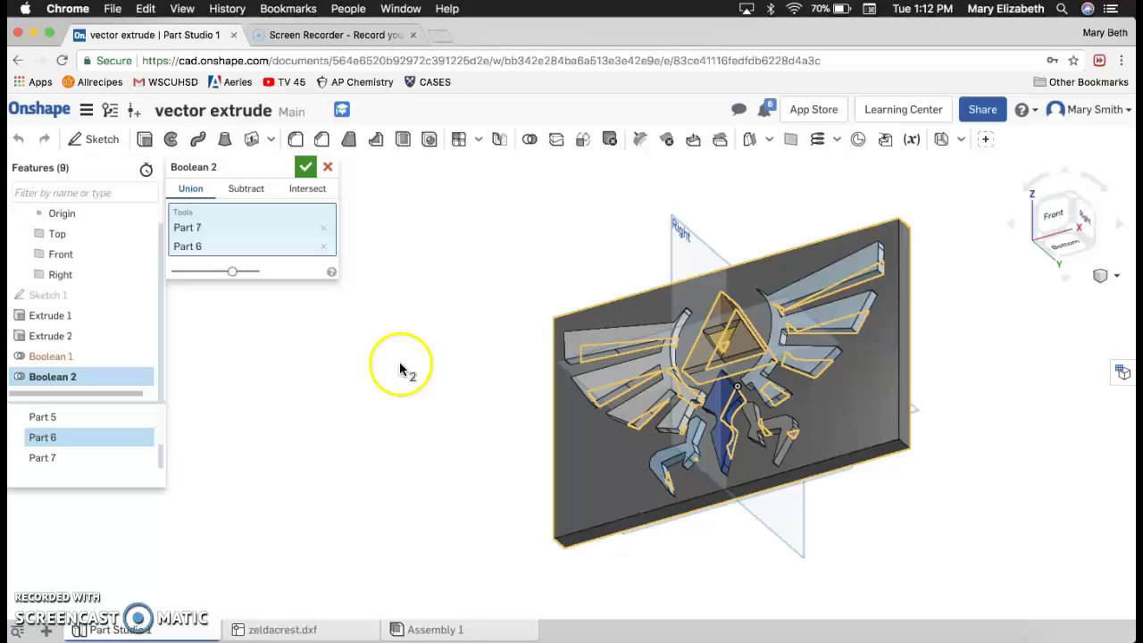
pyautogui.click(250, 197)
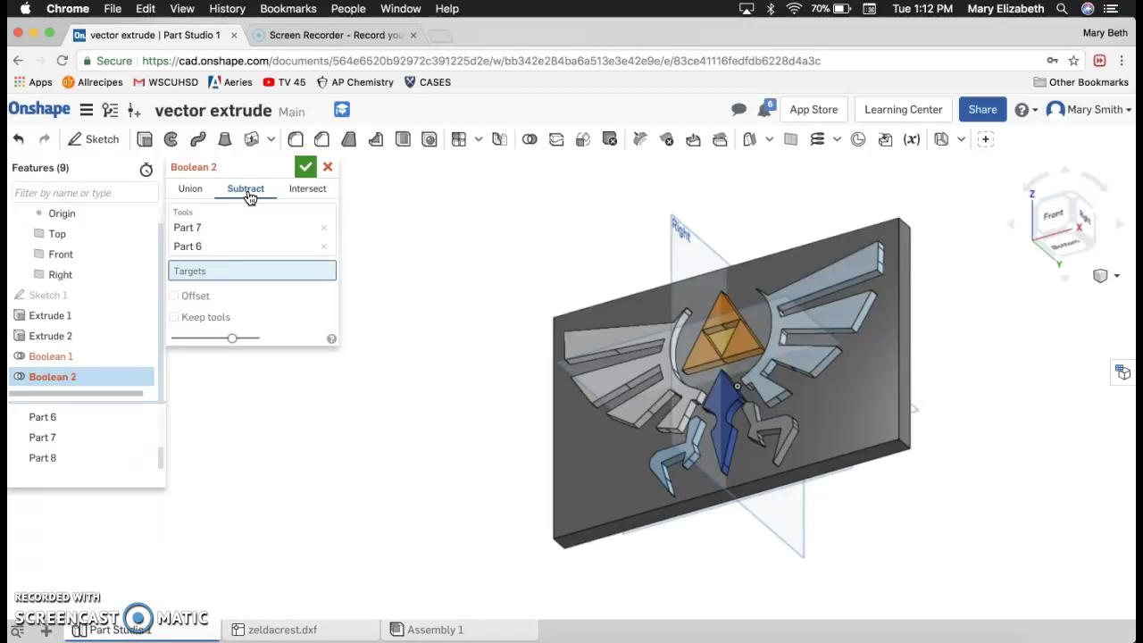
pyautogui.click(264, 195)
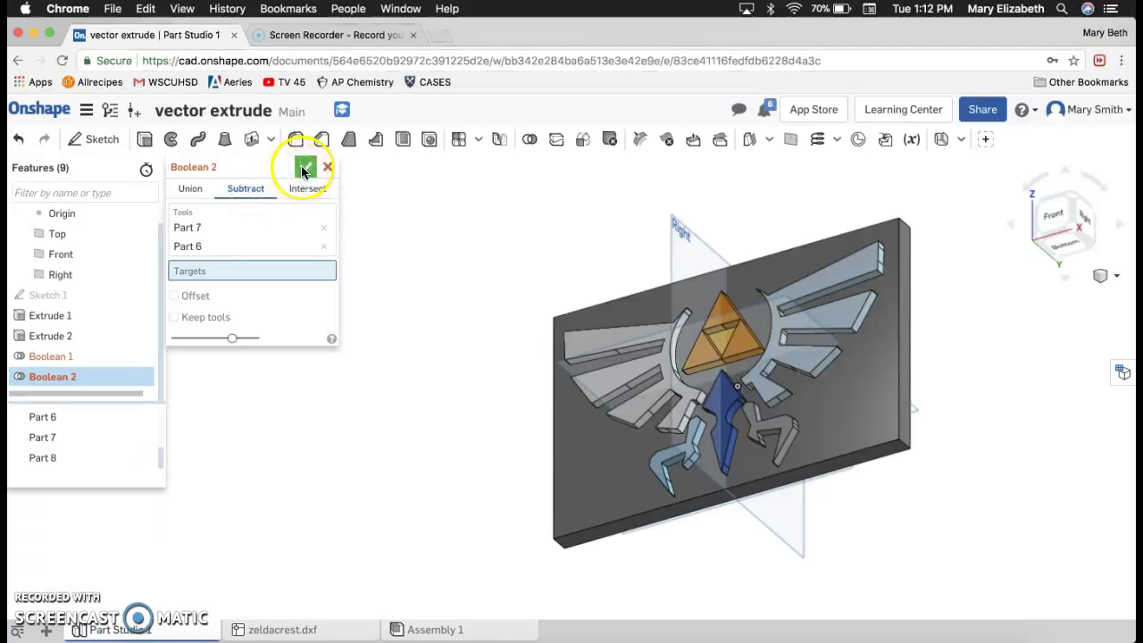
pyautogui.click(305, 168)
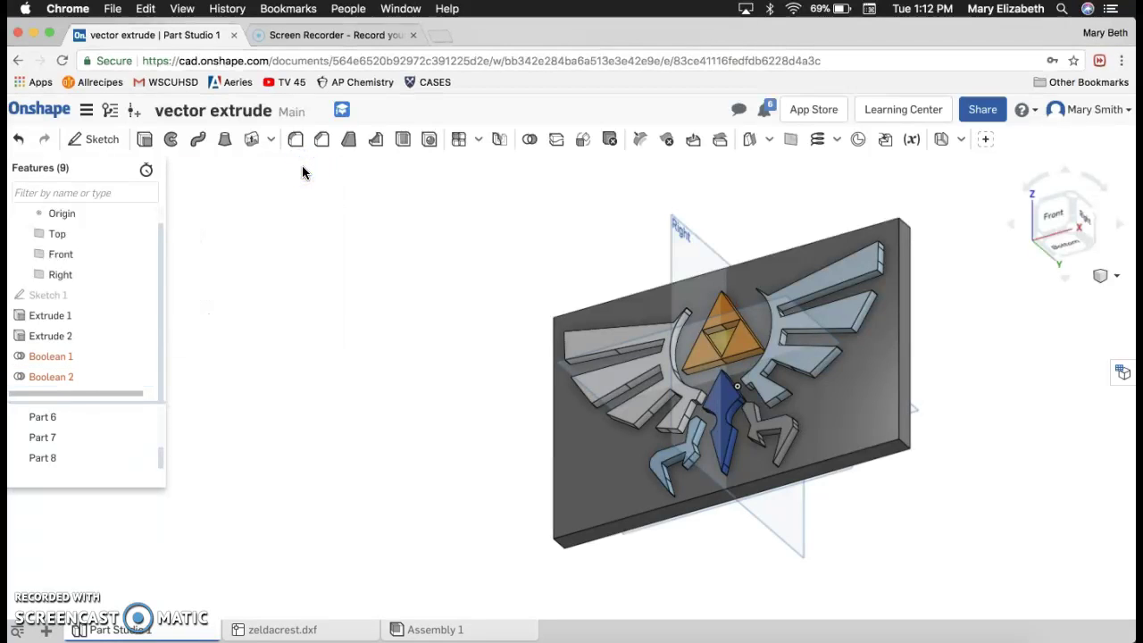
# - Change Boolean 2 to a union so Part 6 and Part 7 merge
pyautogui.click(62, 376)
pyautogui.doubleClick(63, 376)
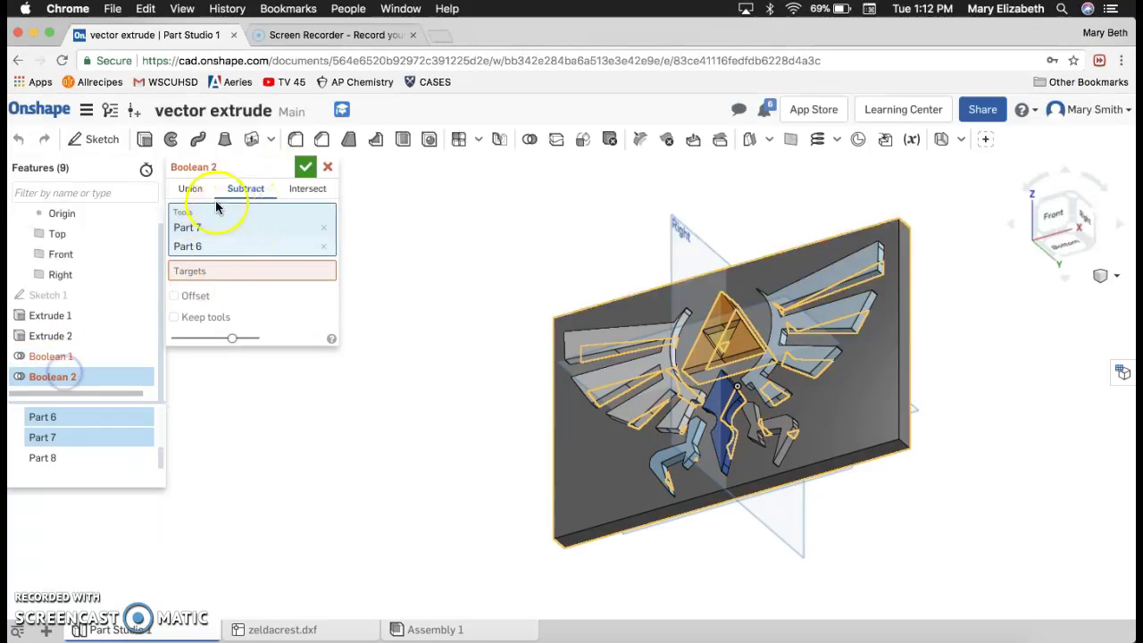
pyautogui.click(189, 193)
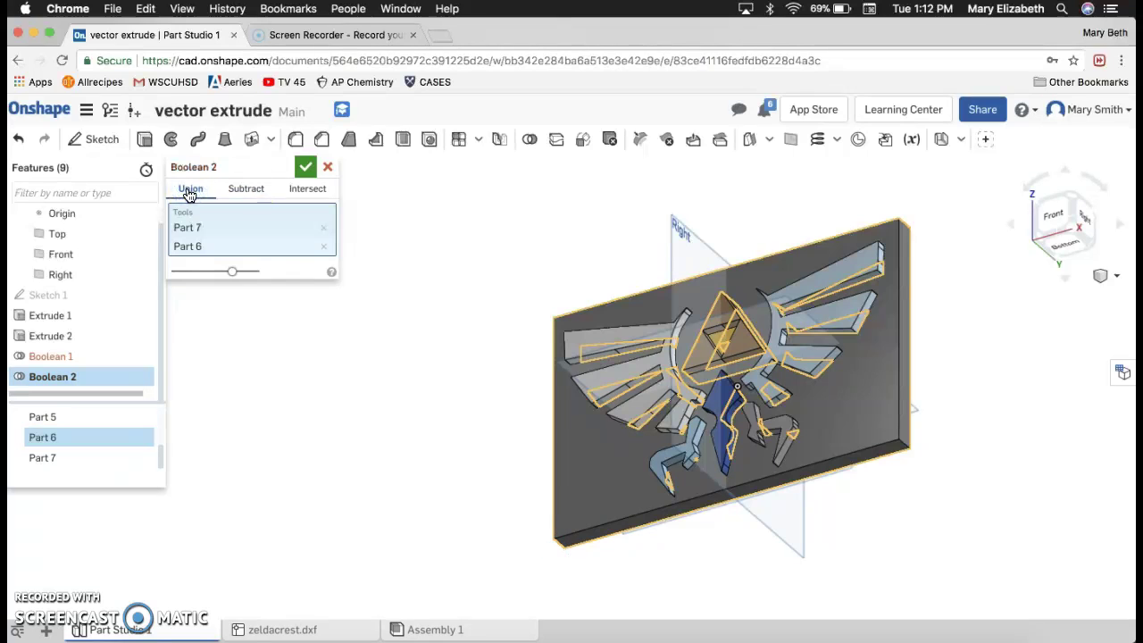
pyautogui.click(304, 168)
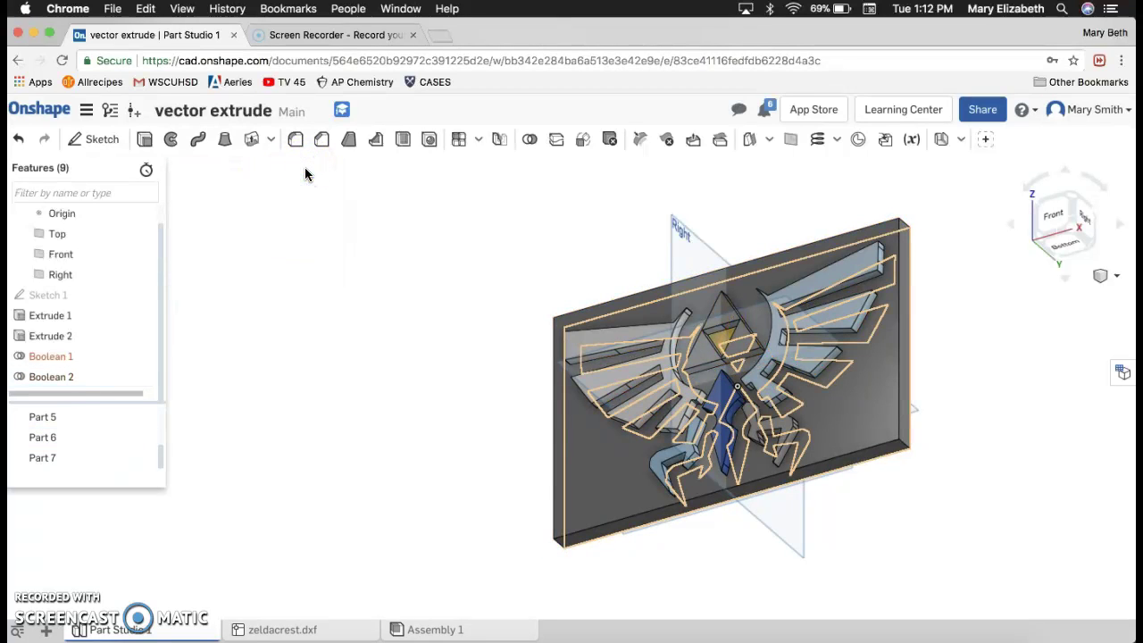
pyautogui.click(383, 362)
pyautogui.click(735, 352)
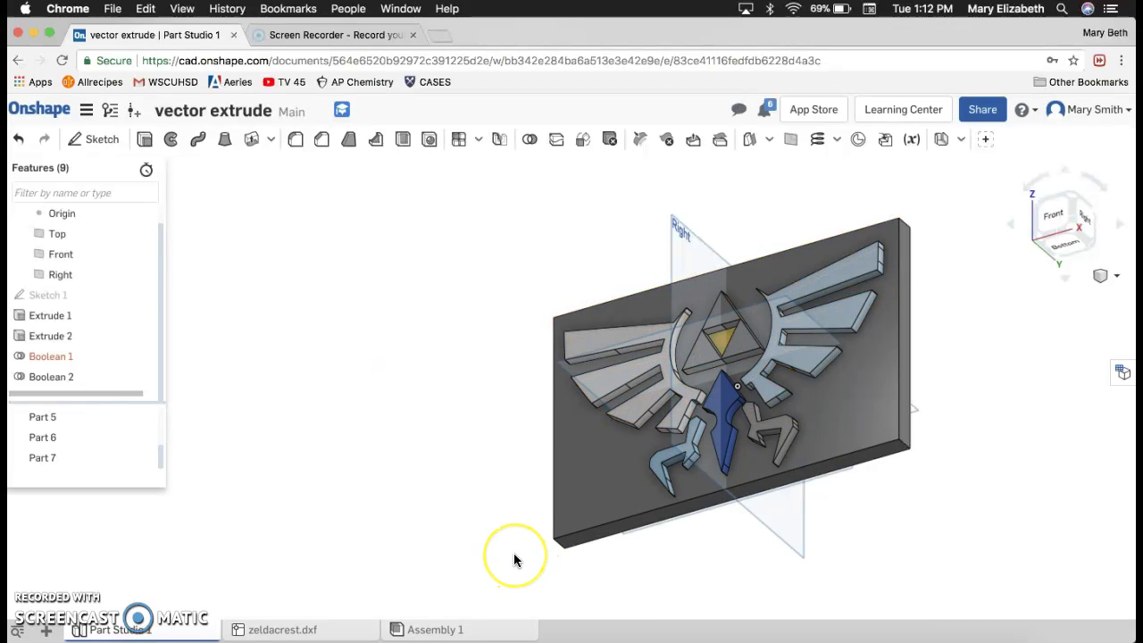
# - Union Part 7 with Part 6, then Part 6 with Part 5
pyautogui.click(617, 454)
pyautogui.click(719, 344)
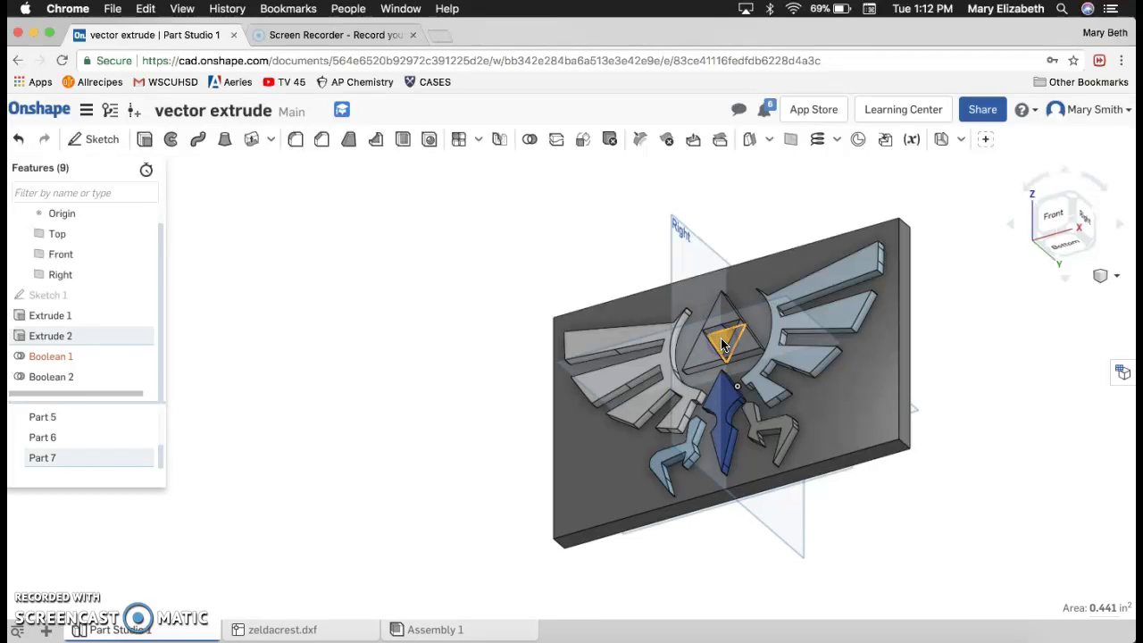
pyautogui.rightClick(70, 437)
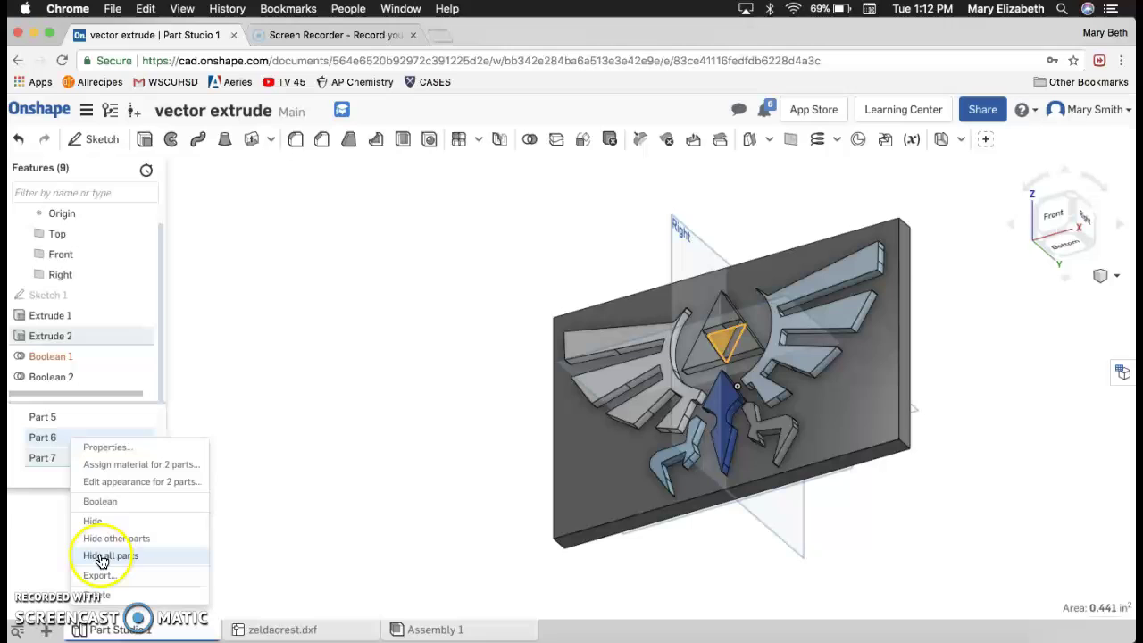
pyautogui.click(101, 501)
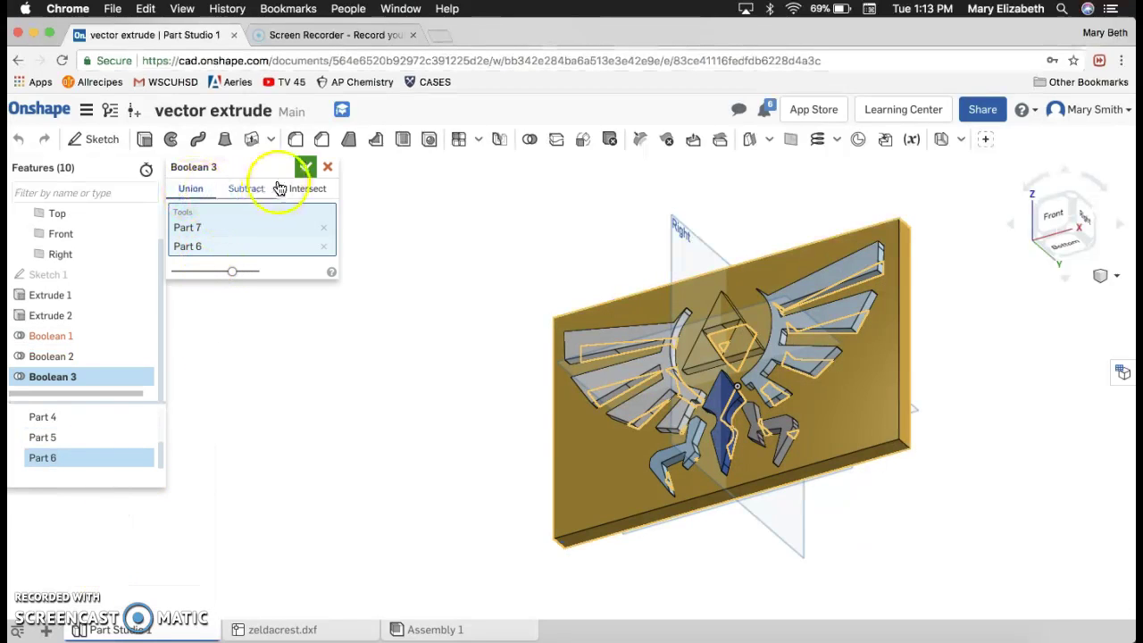
pyautogui.click(306, 167)
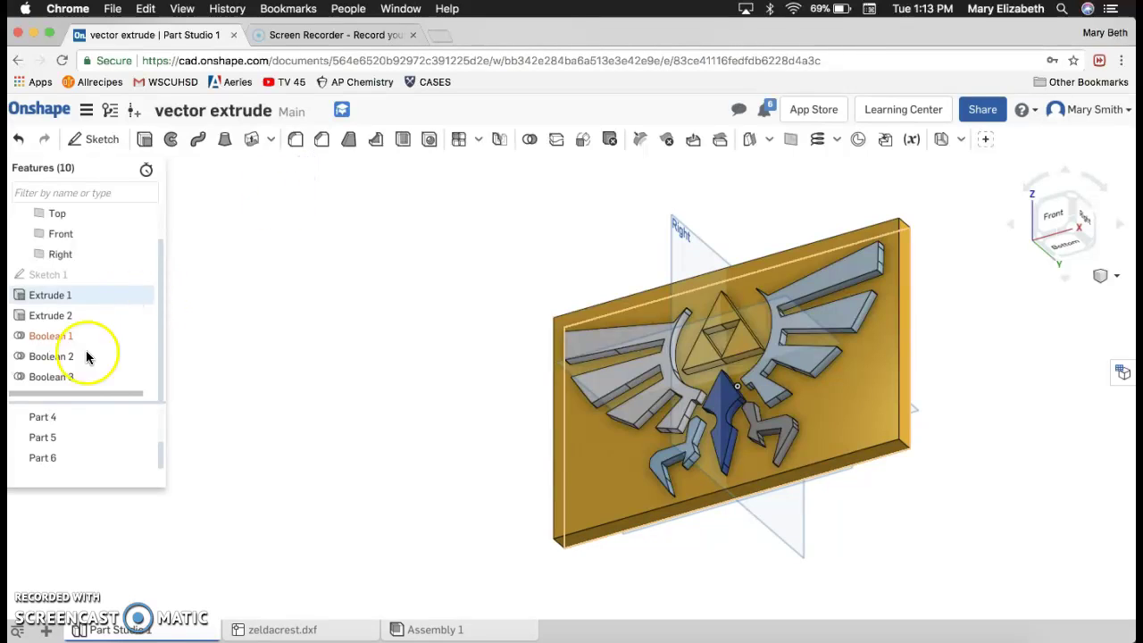
pyautogui.click(56, 459)
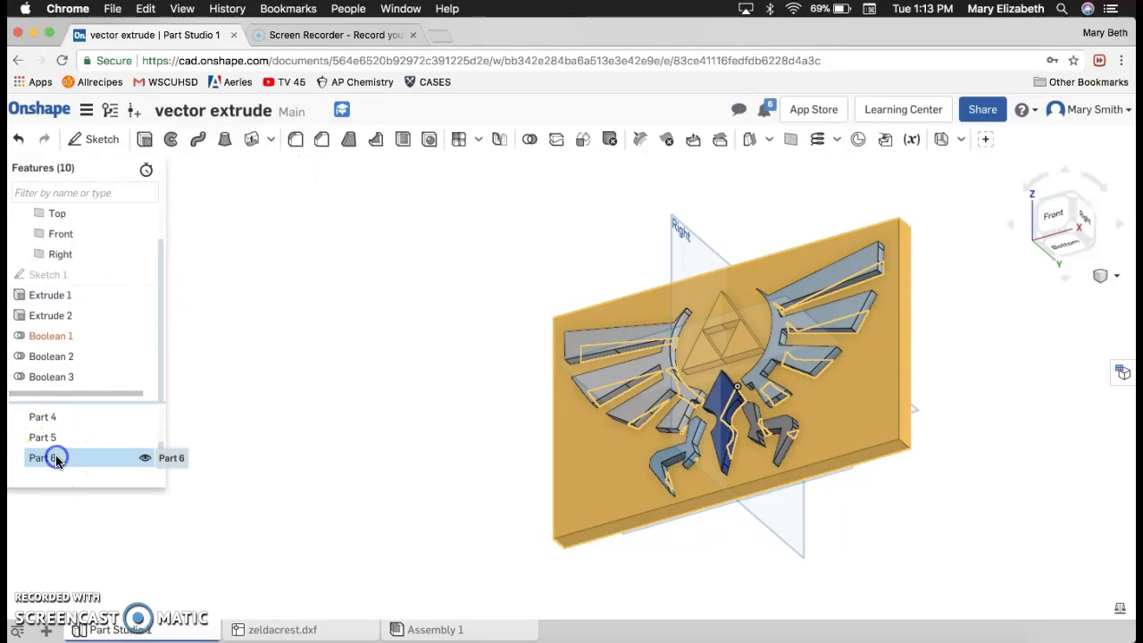
pyautogui.click(56, 440)
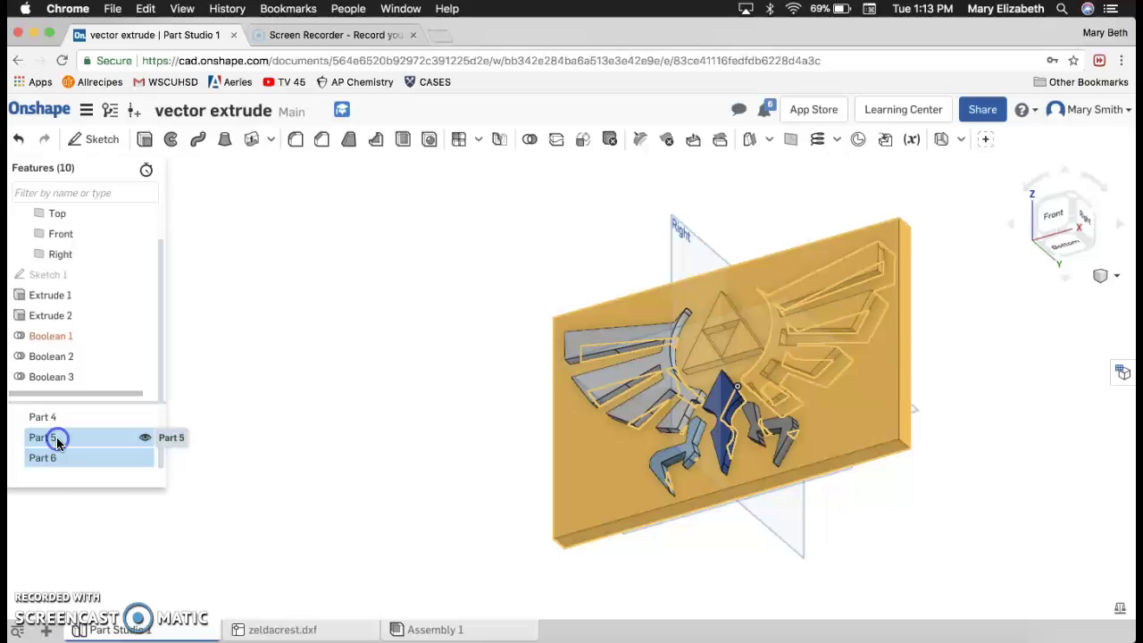
pyautogui.rightClick(57, 441)
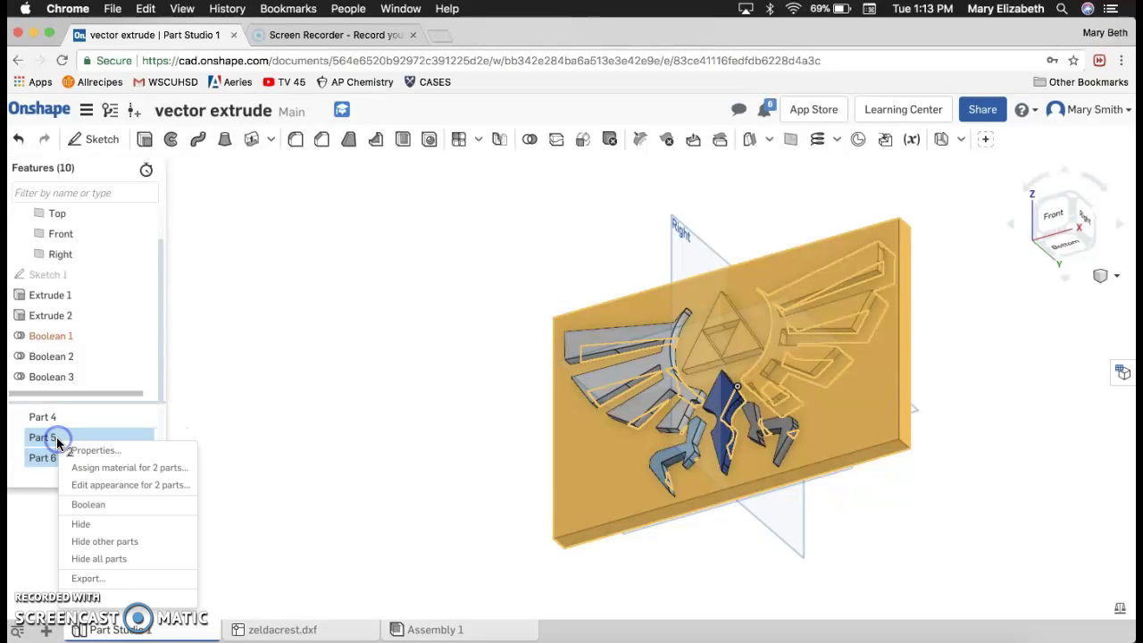
pyautogui.click(88, 507)
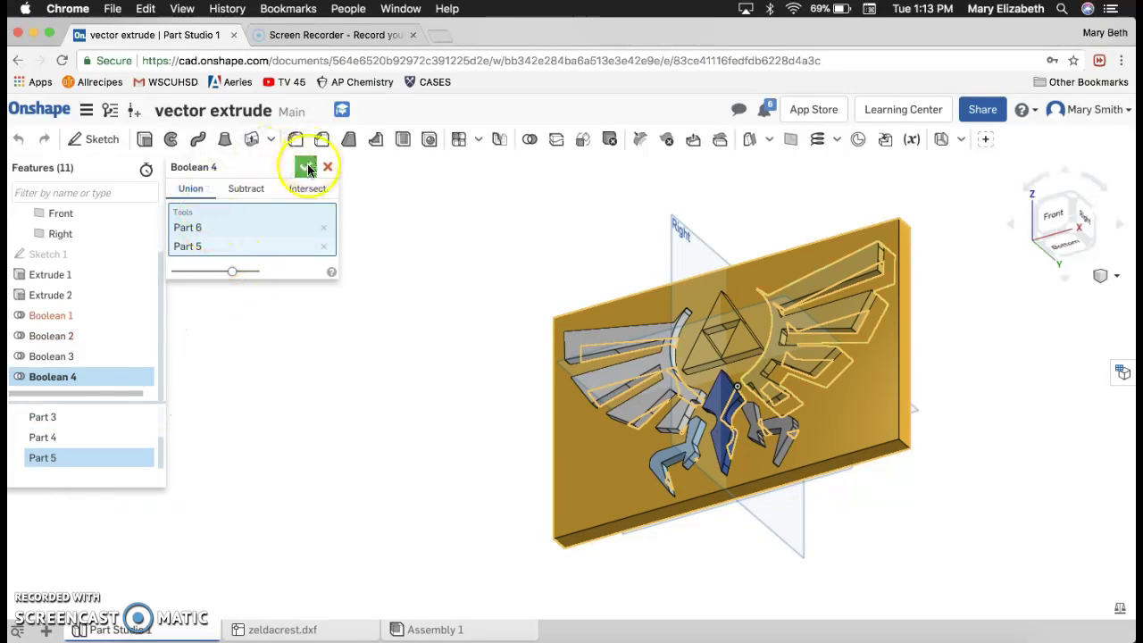
pyautogui.click(306, 166)
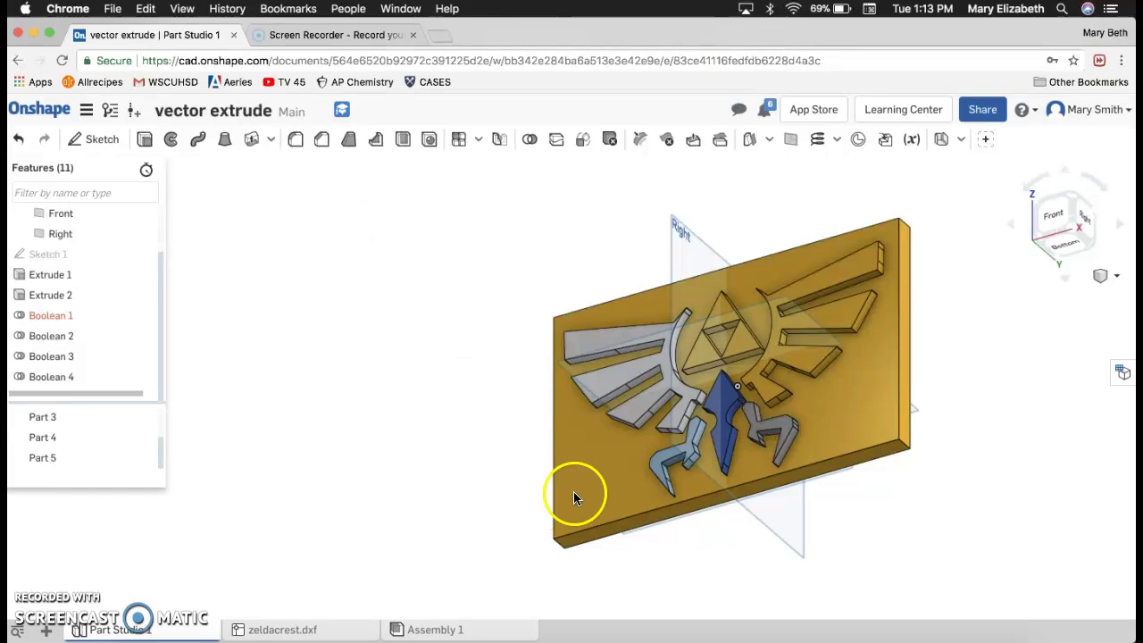
# - Union Part 5 with Part 4, then Part 4 with Part 3
pyautogui.click(162, 456)
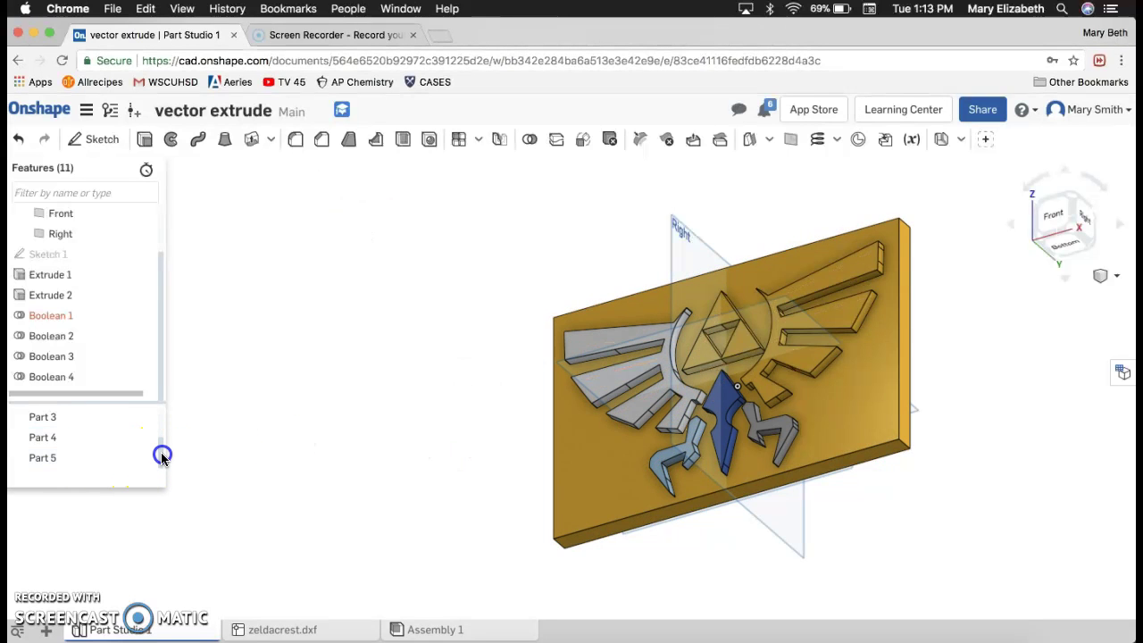
pyautogui.click(74, 456)
pyautogui.click(73, 437)
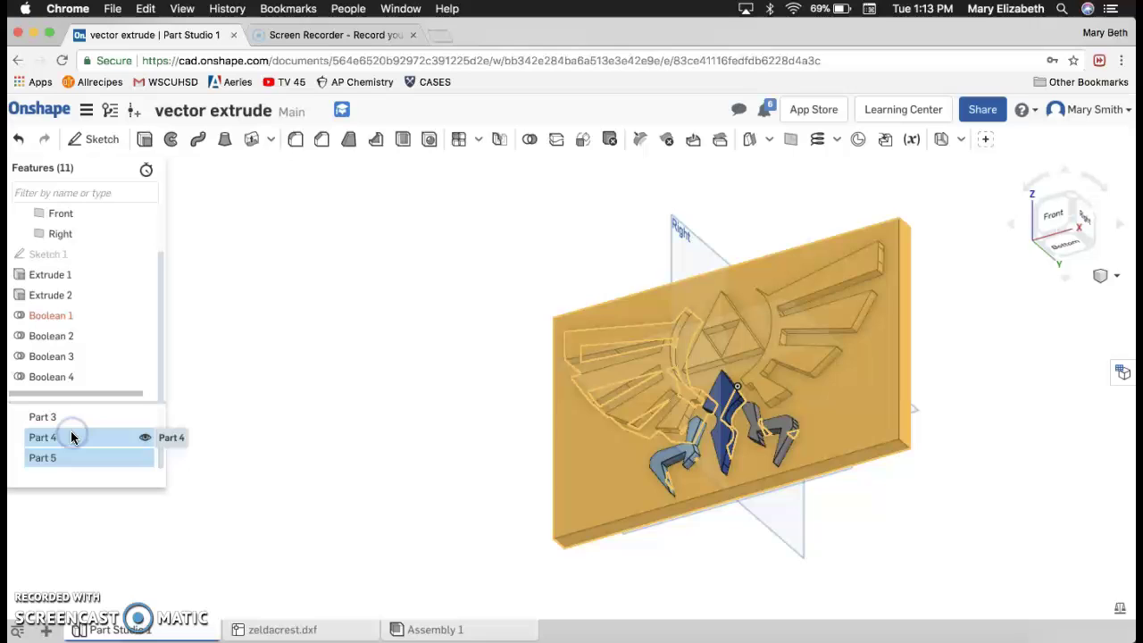
pyautogui.rightClick(71, 436)
pyautogui.click(105, 498)
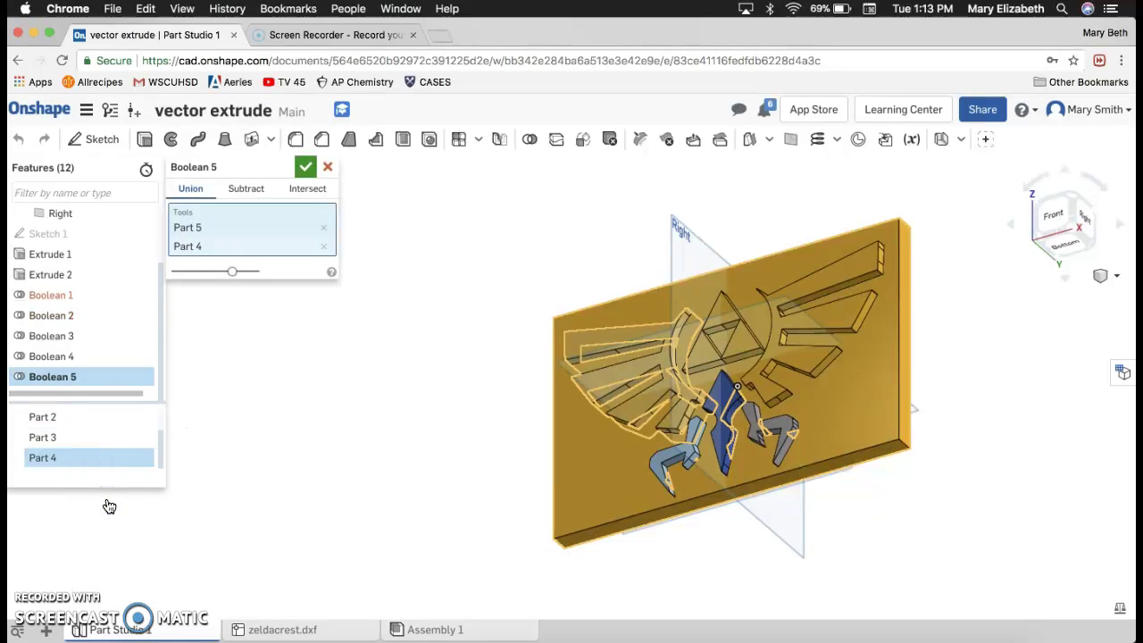
pyautogui.click(305, 167)
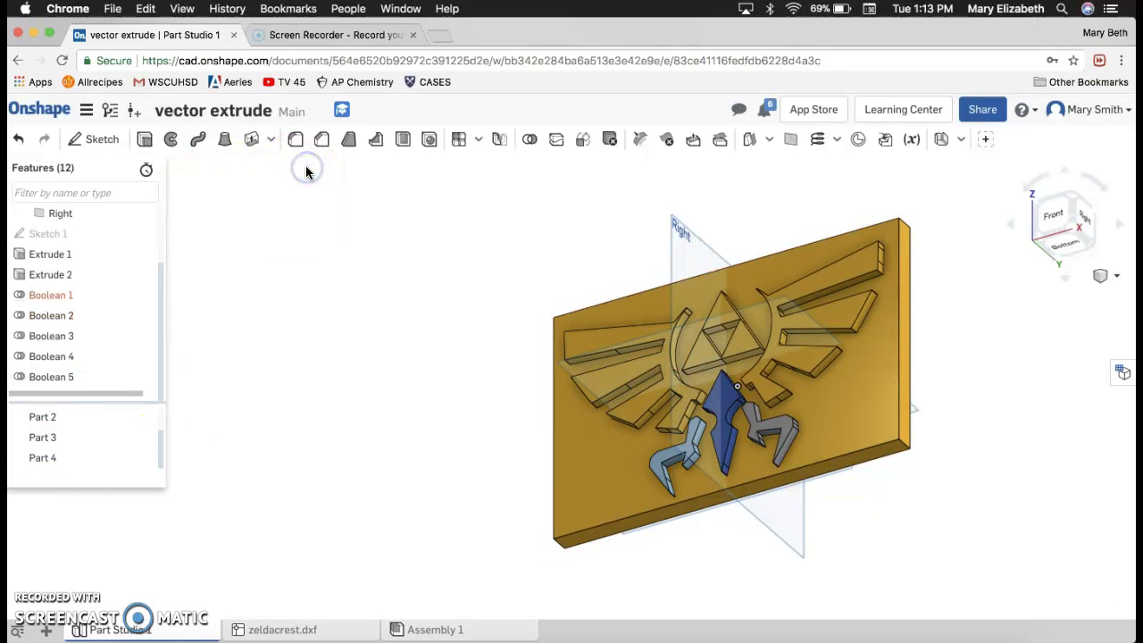
pyautogui.click(60, 458)
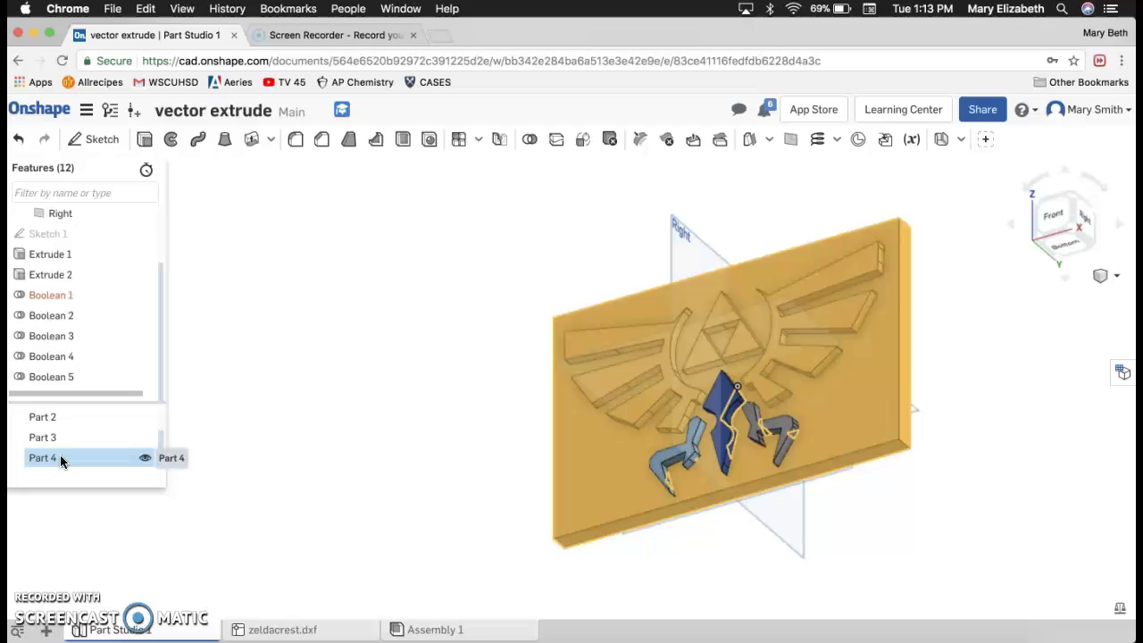
pyautogui.click(56, 446)
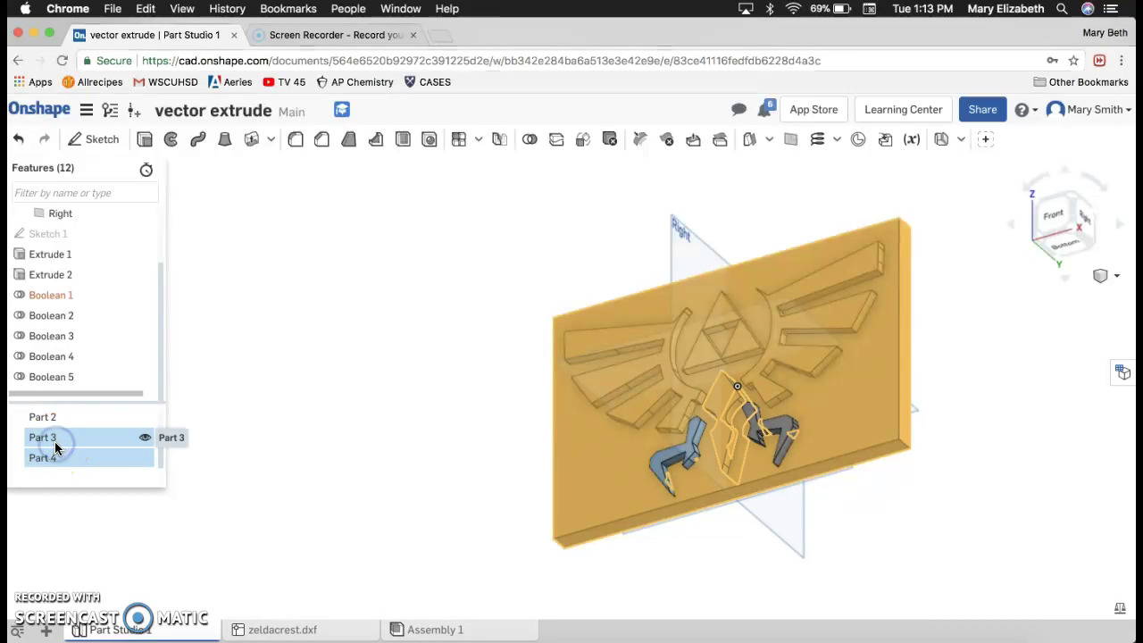
pyautogui.moveTo(55, 446); pyautogui.dragTo(93, 515, button='right')
pyautogui.click(191, 195)
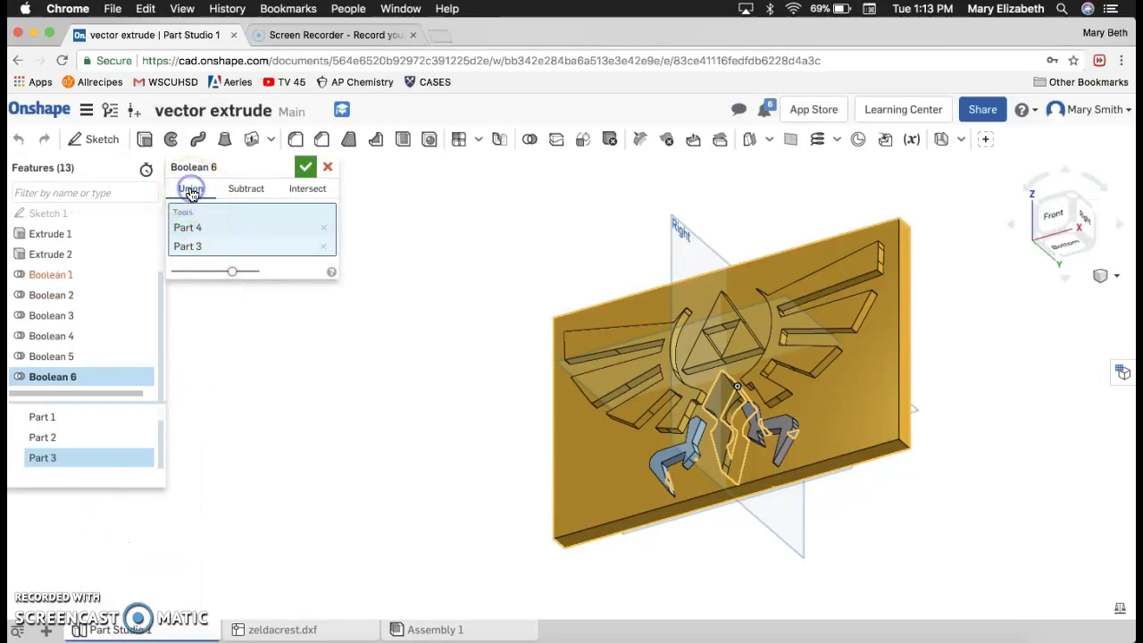
pyautogui.click(305, 167)
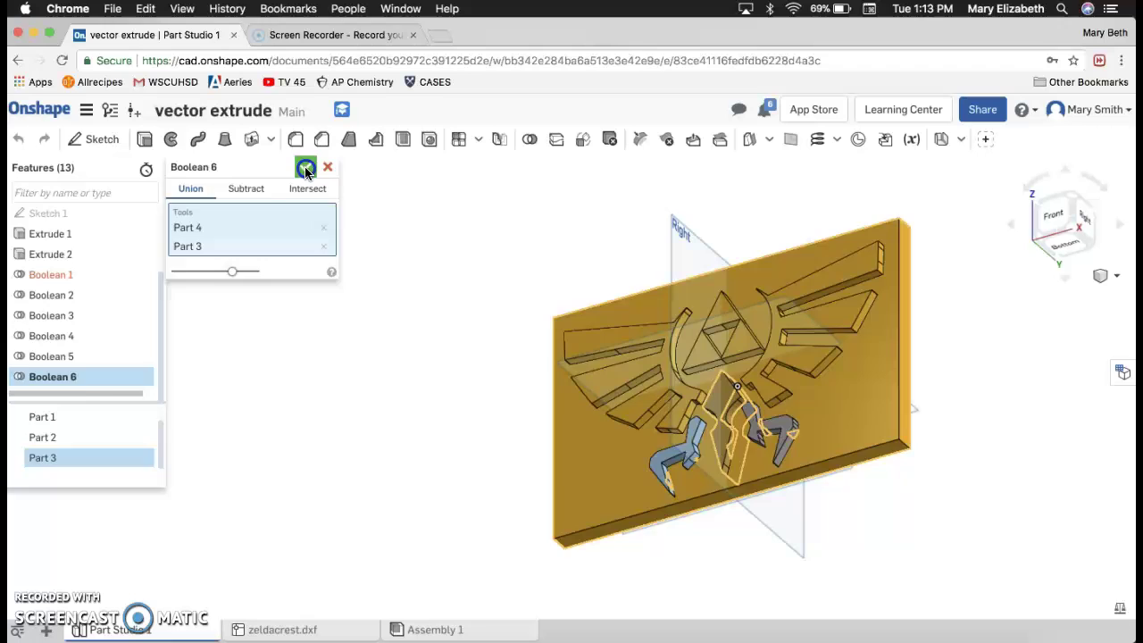
# - Select the remaining Parts 3, 2 and 1 together
pyautogui.click(51, 458)
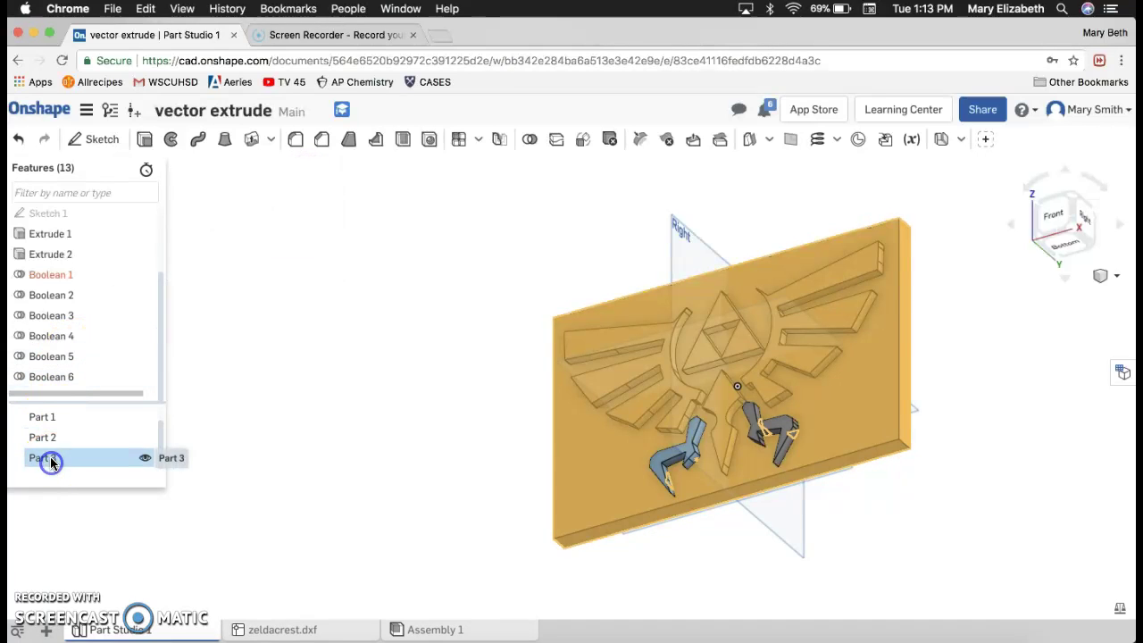
pyautogui.click(53, 438)
pyautogui.click(54, 417)
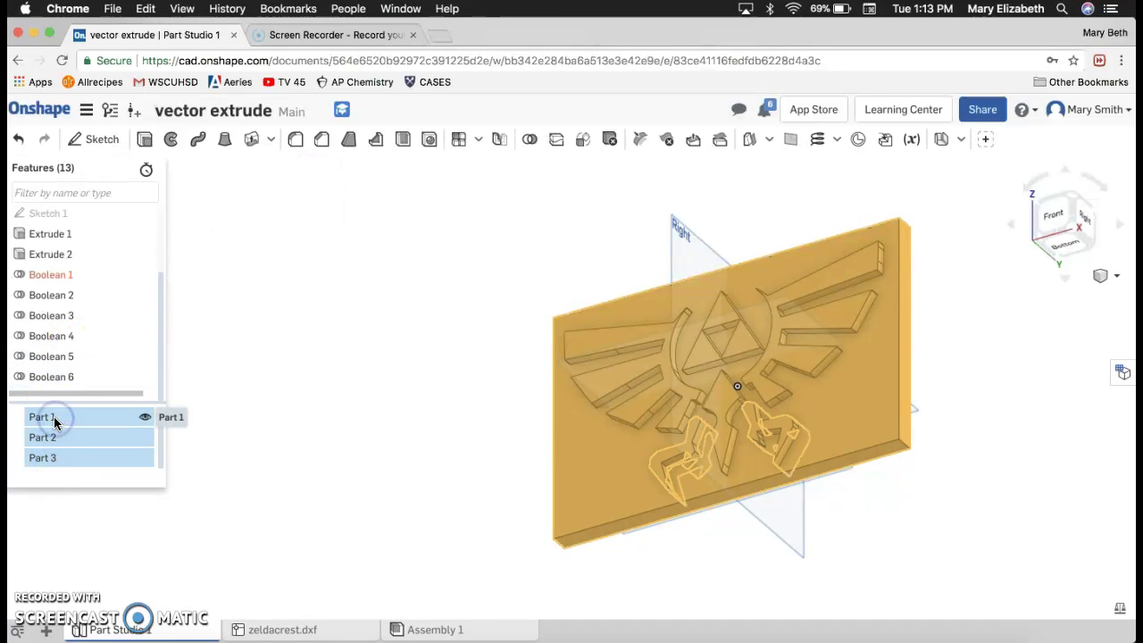
# - Union Parts 1, 2 and 3 with Boolean 7, then check the plate's side edge length
pyautogui.rightClick(54, 418)
pyautogui.click(85, 483)
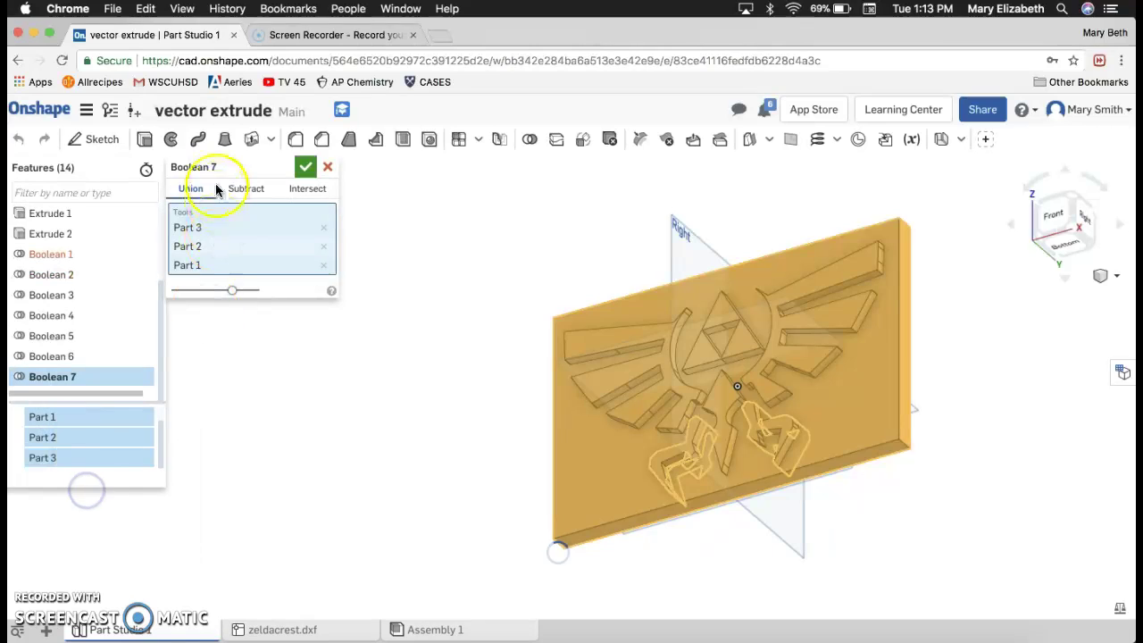
pyautogui.click(195, 187)
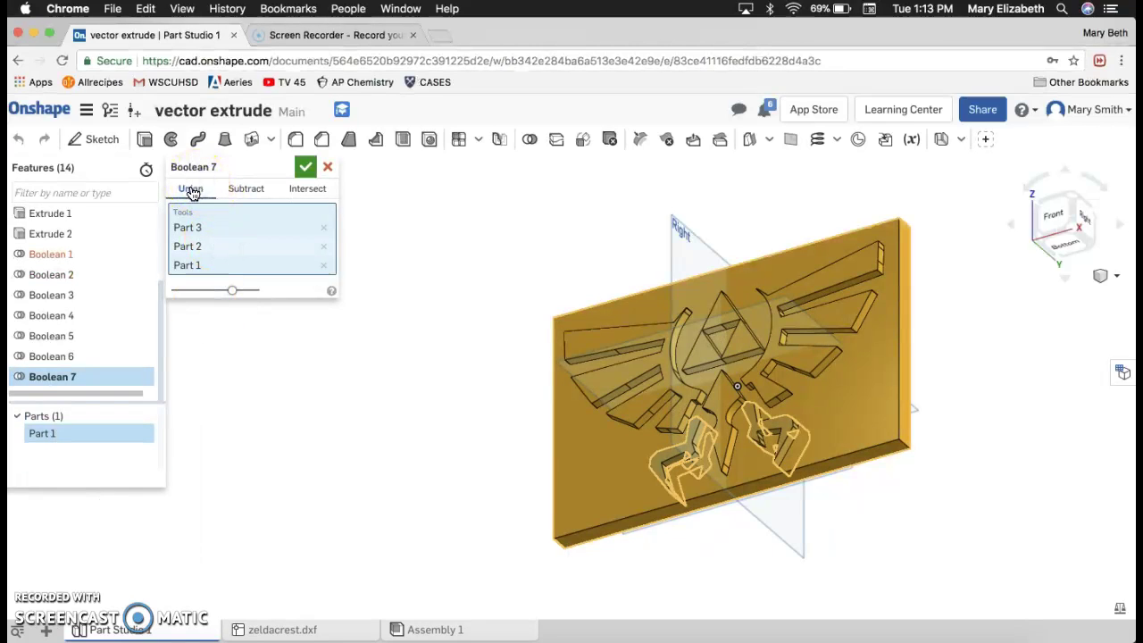
pyautogui.click(306, 166)
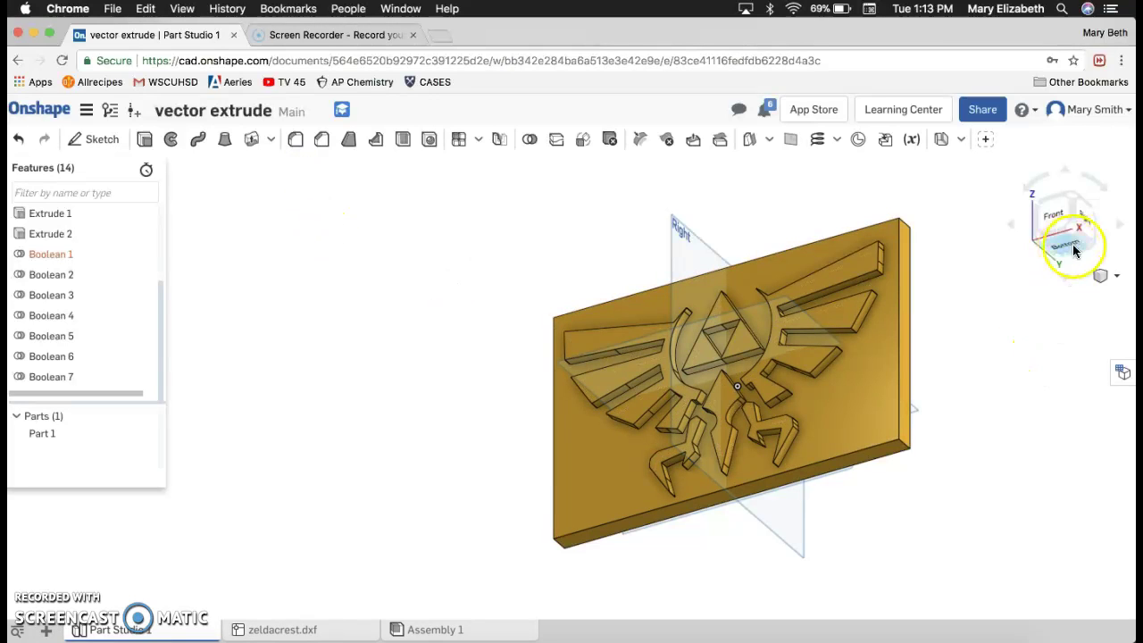
pyautogui.click(898, 359)
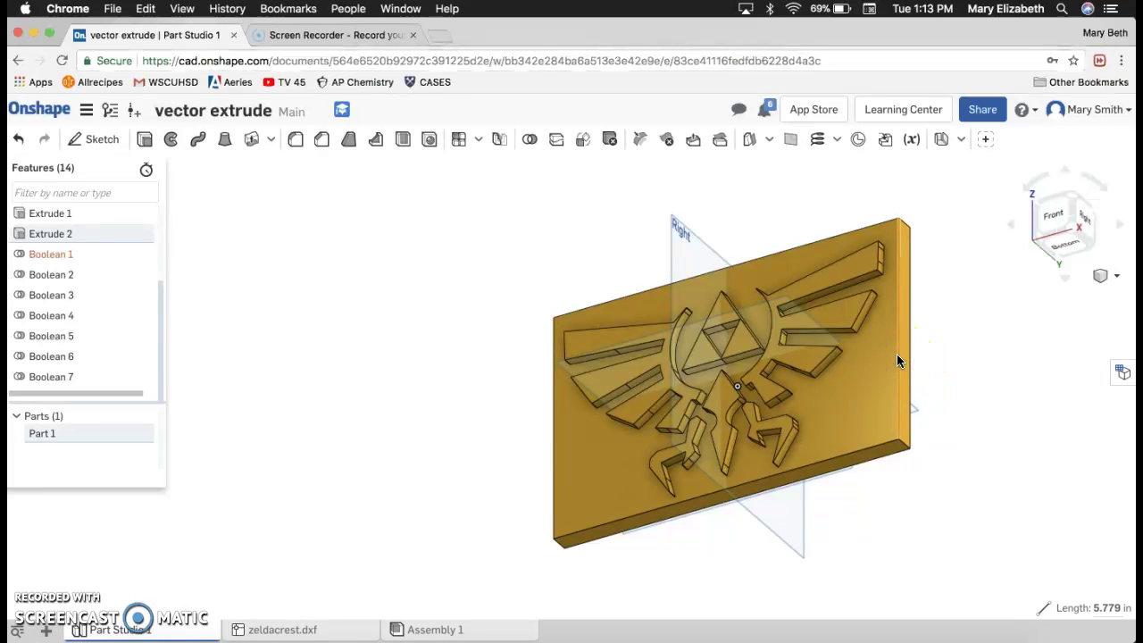
pyautogui.click(947, 369)
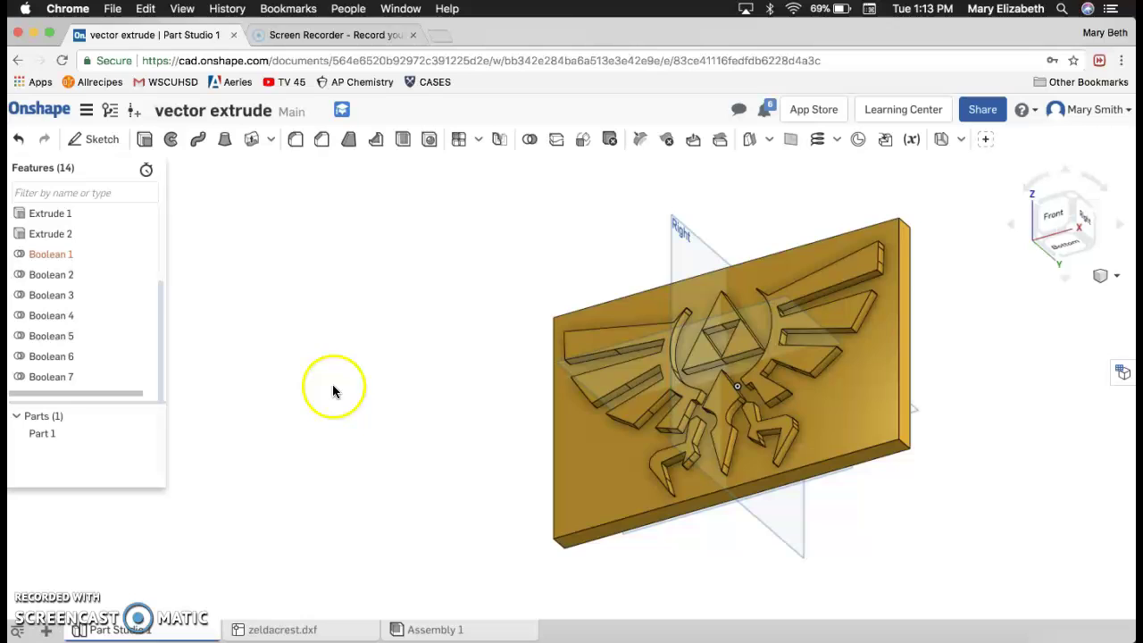
# - Export Part 1 as a binary STL in inches at medium resolution for download
pyautogui.rightClick(36, 437)
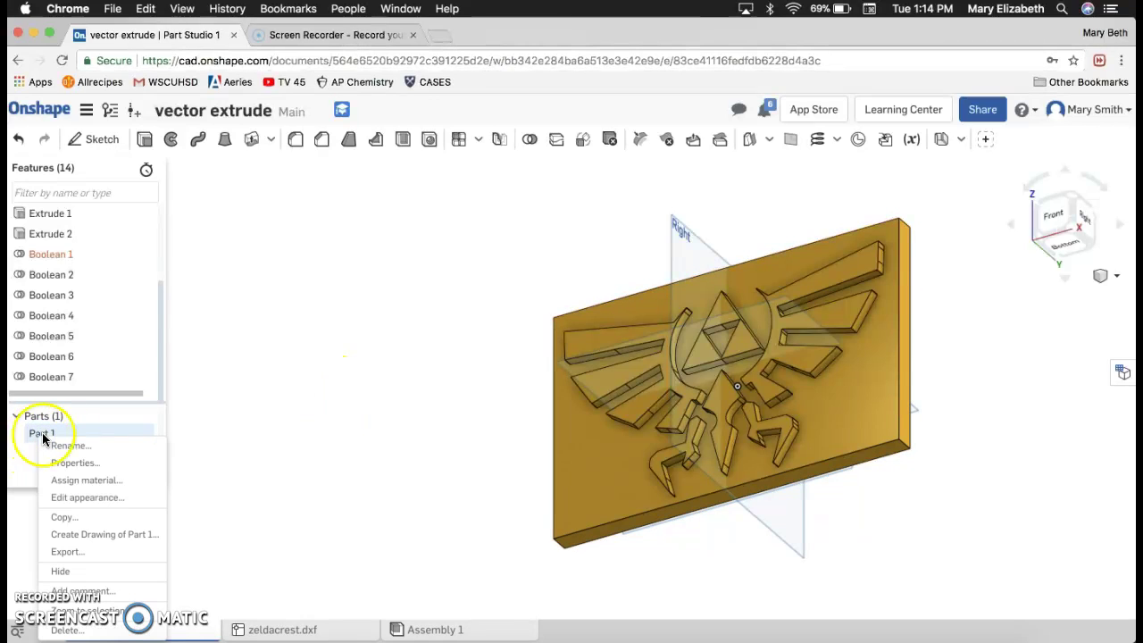
pyautogui.click(68, 550)
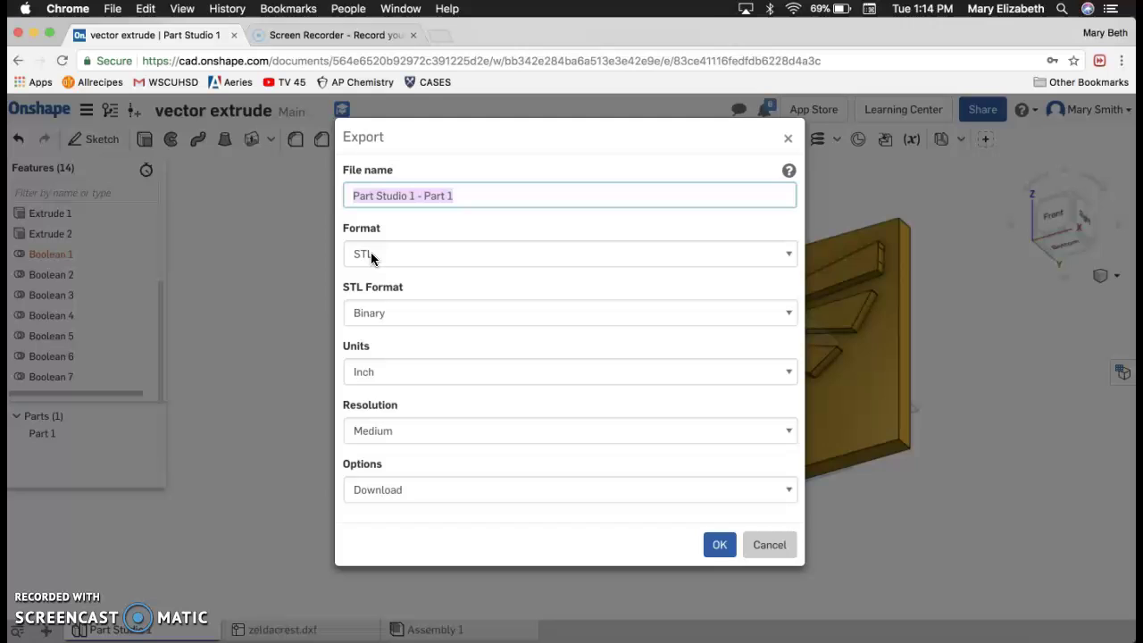
pyautogui.click(720, 545)
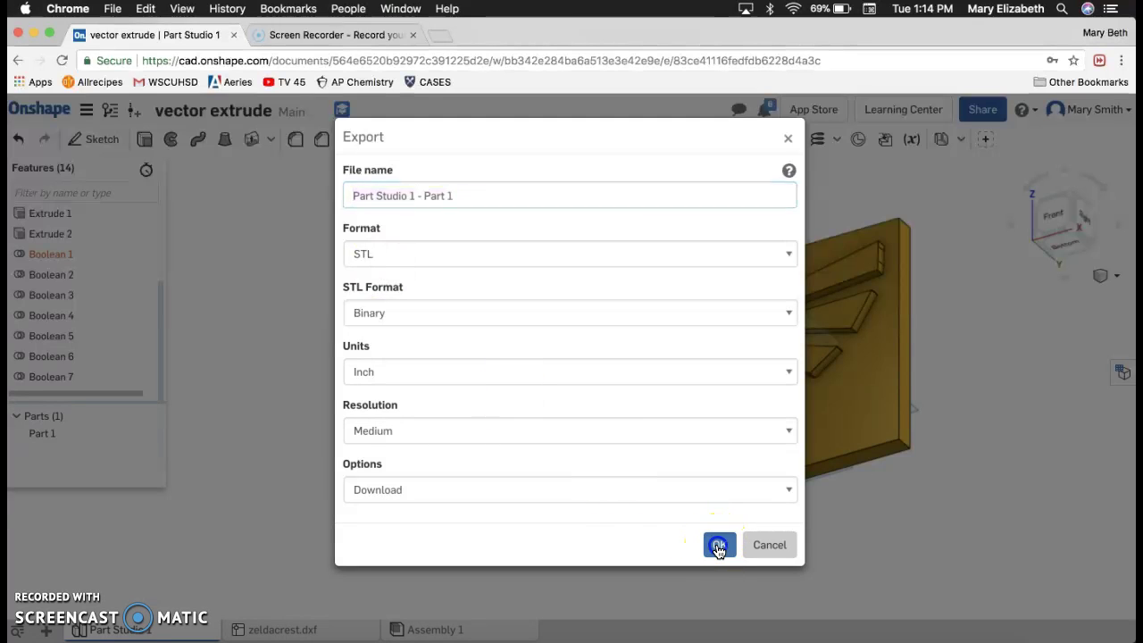